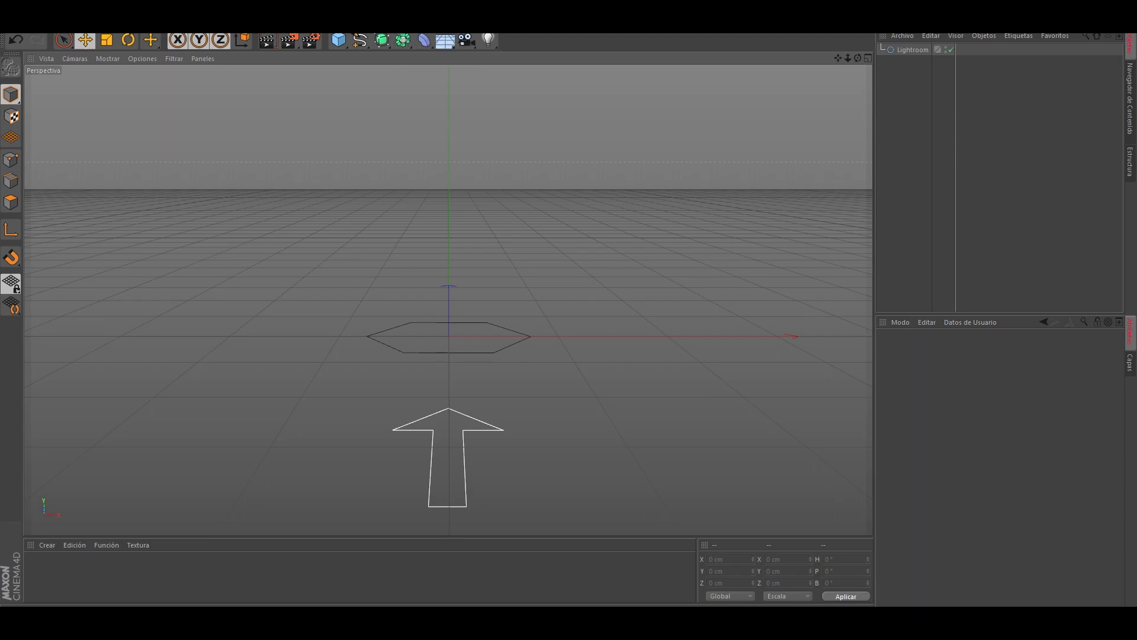
Add a MoText object reading TEXT and move it along X to about -203 cm
click(388, 26)
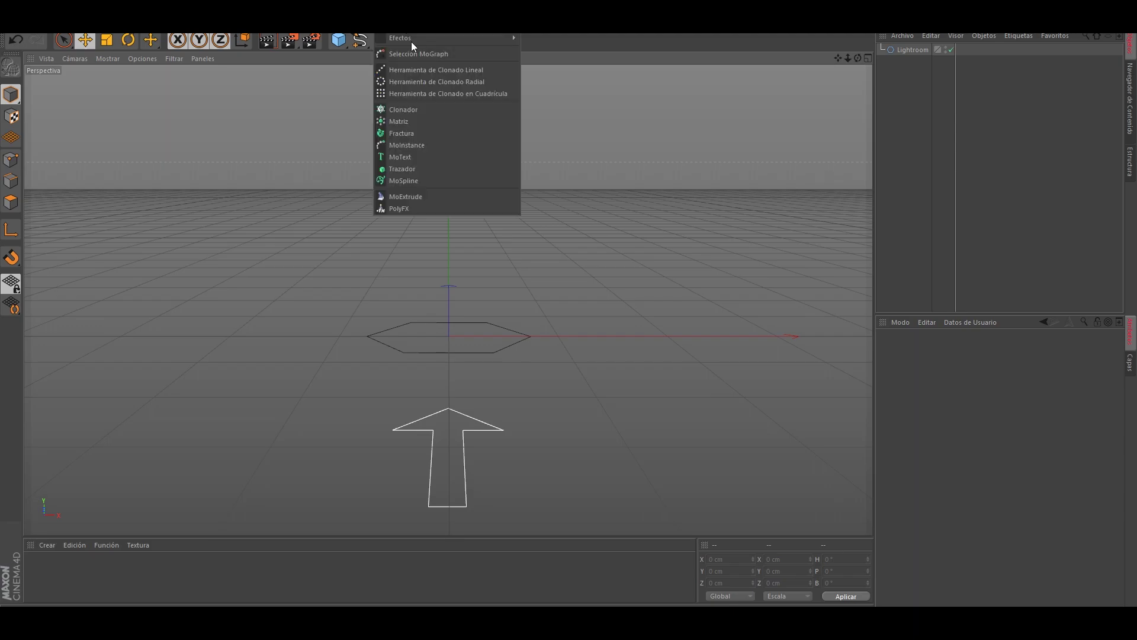
click(403, 157)
drag(543, 336, 306, 328)
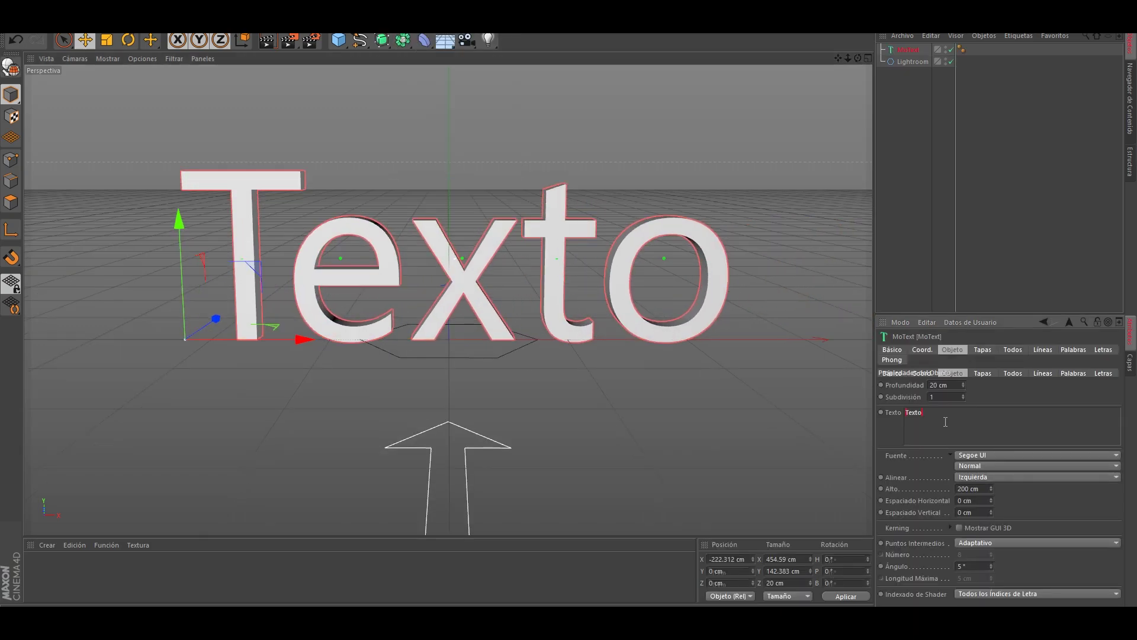
key(shift+Left)
key(shift+Left)
key(shift+Left)
drag(301, 346, 336, 344)
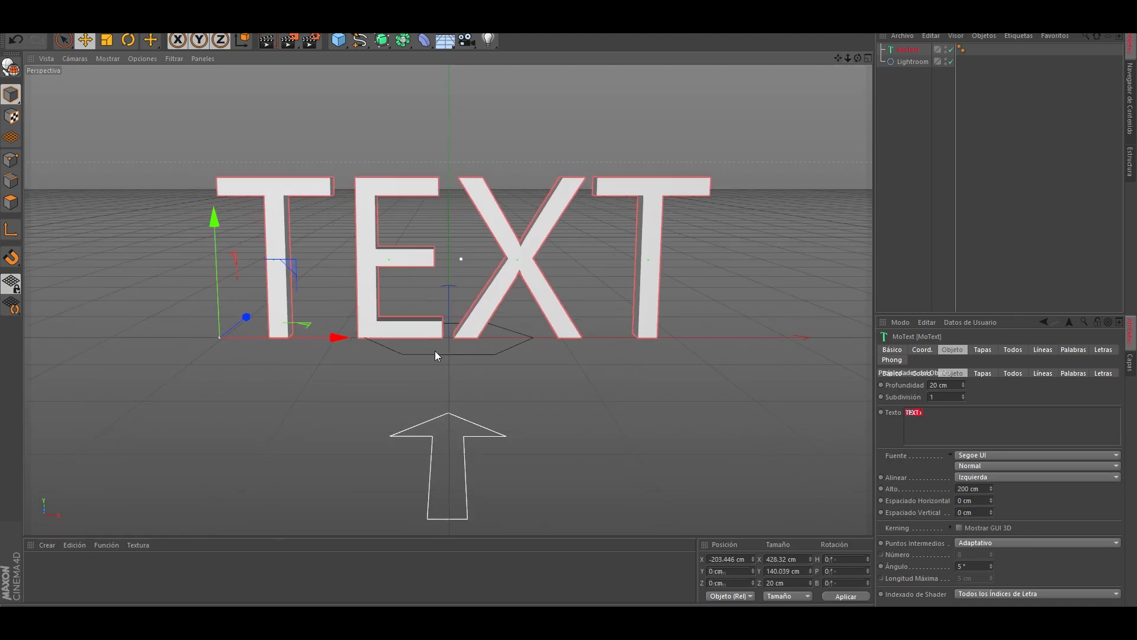
Set the text's font to Verbena and shift it along X to about -195 cm
click(1061, 454)
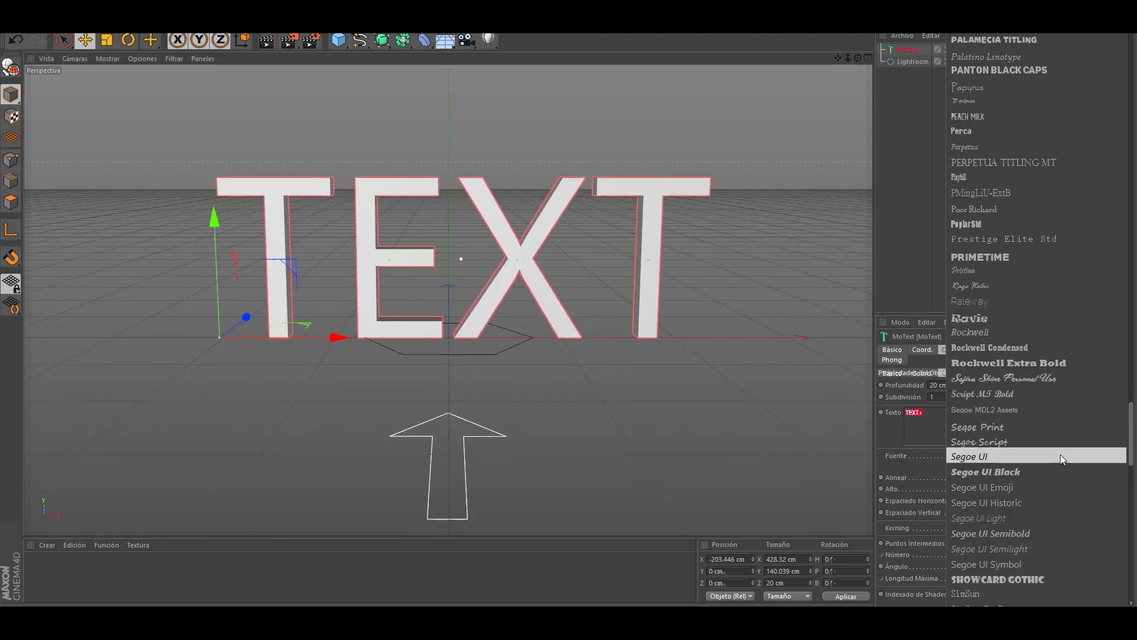
drag(1132, 445, 1134, 595)
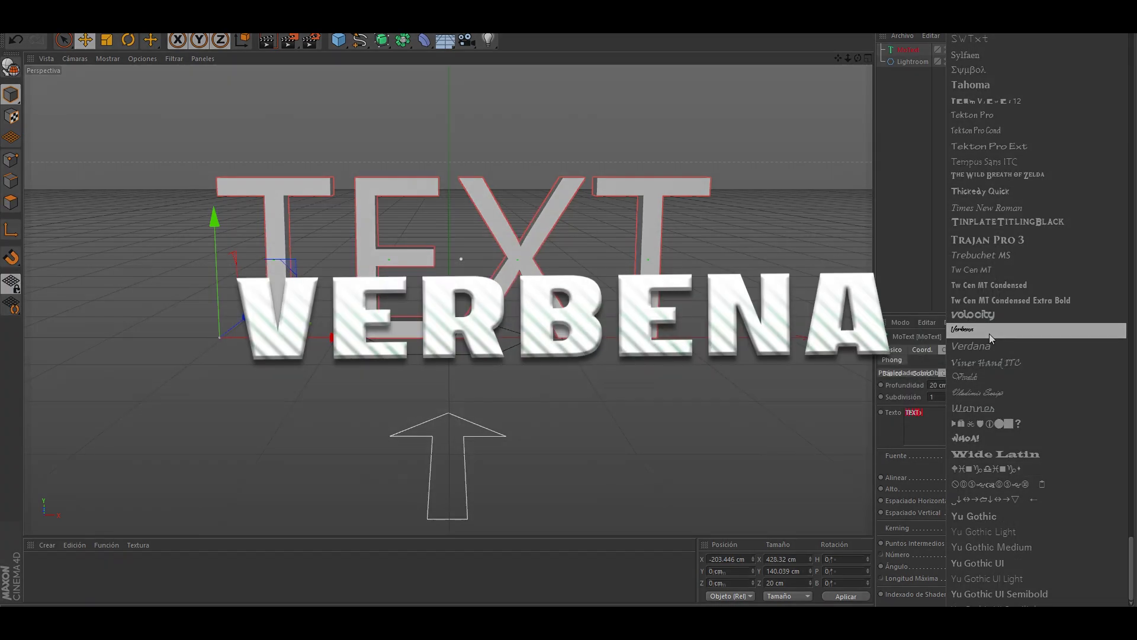
click(977, 329)
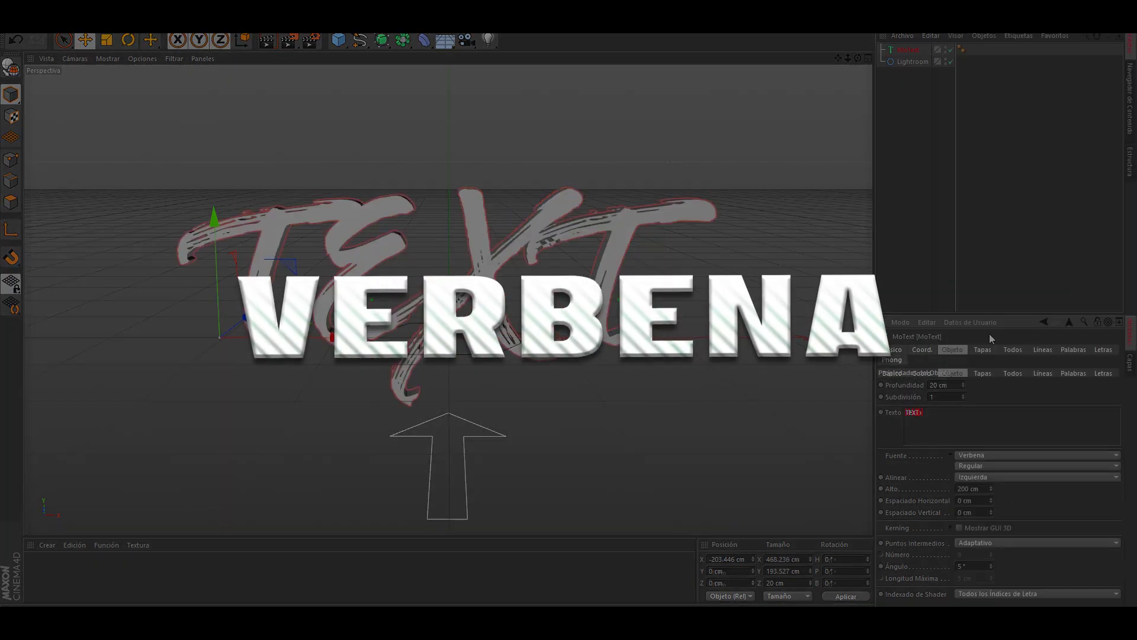
drag(340, 343, 350, 342)
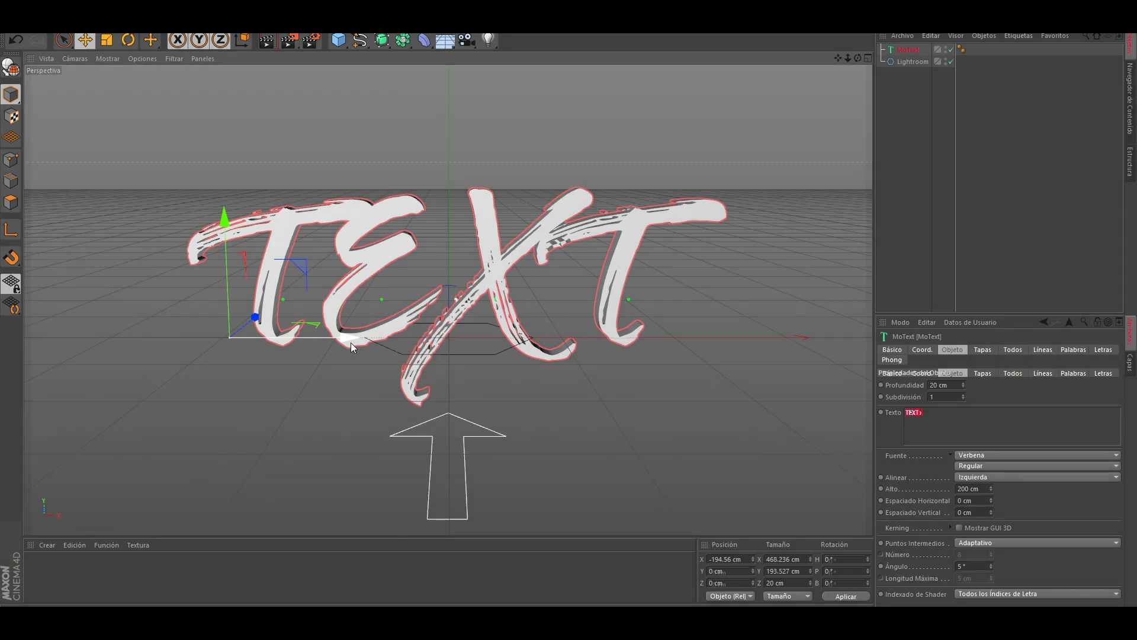
Increase the horizontal spacing between the letters of the MoText object
click(825, 109)
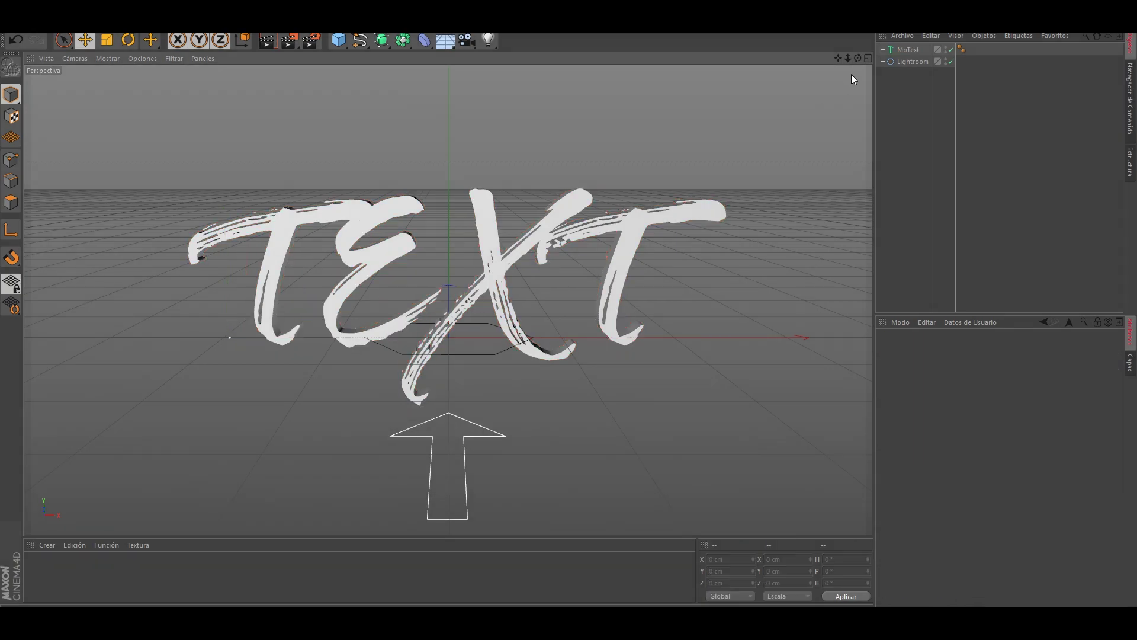
mouse_move(858, 59)
mouse_down()
mouse_move(857, 40)
mouse_move(857, 59)
mouse_move(812, 71)
mouse_move(705, 71)
mouse_move(859, 79)
mouse_move(844, 64)
mouse_up()
click(913, 51)
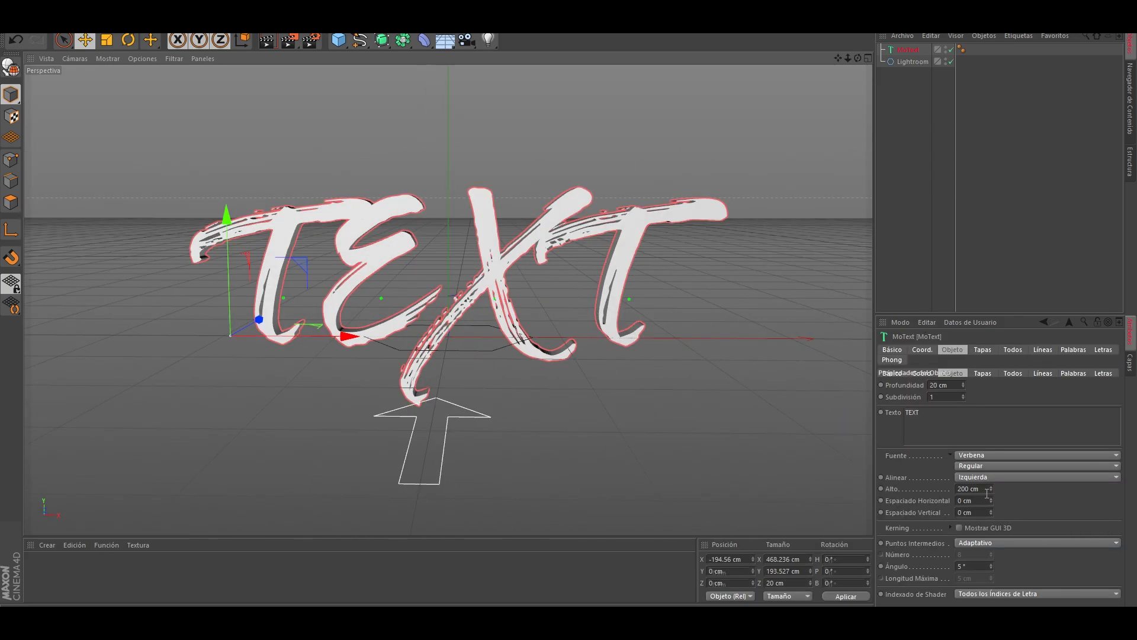
drag(993, 499, 991, 502)
click(764, 473)
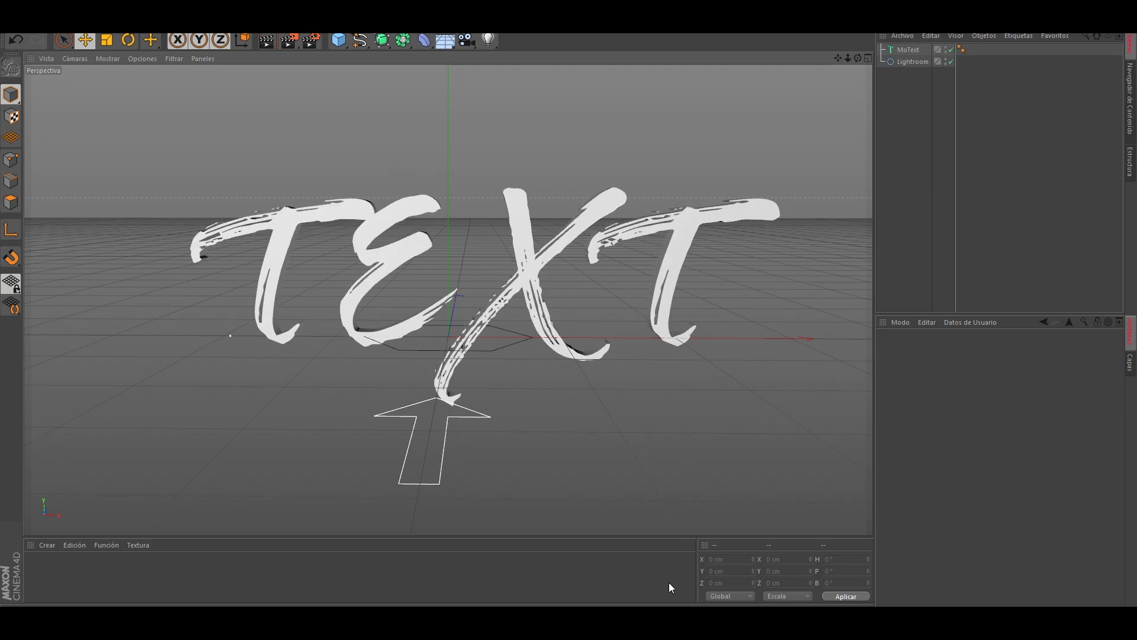
Create a new material and set its colour to dark grey, RGB 59, 59, 59
double_click(329, 574)
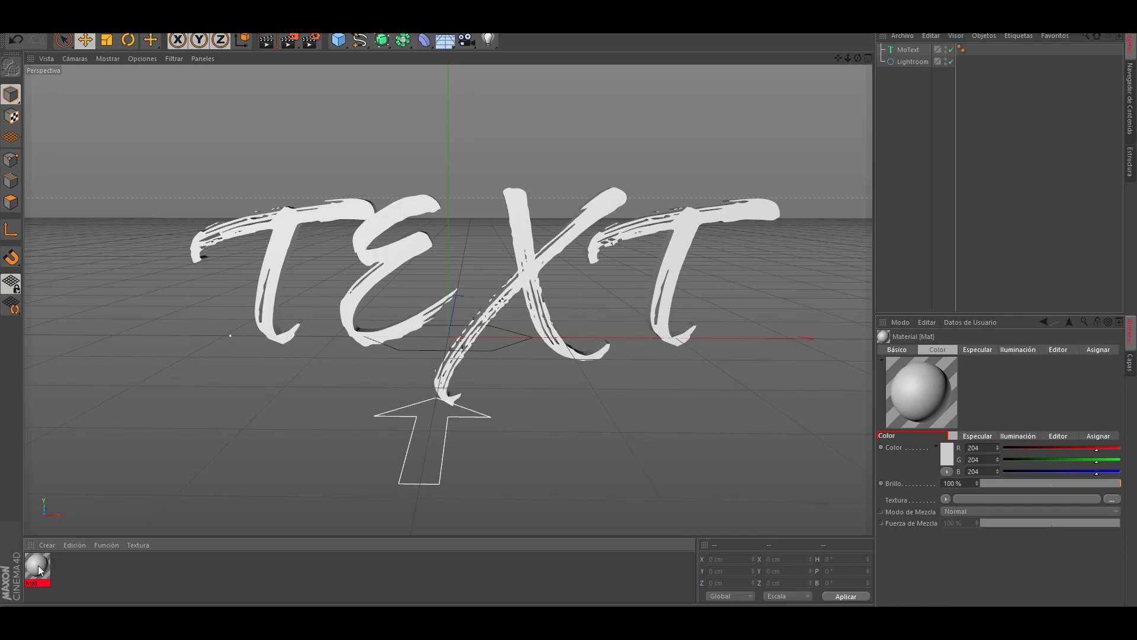
double_click(38, 564)
drag(332, 94, 821, 94)
click(824, 151)
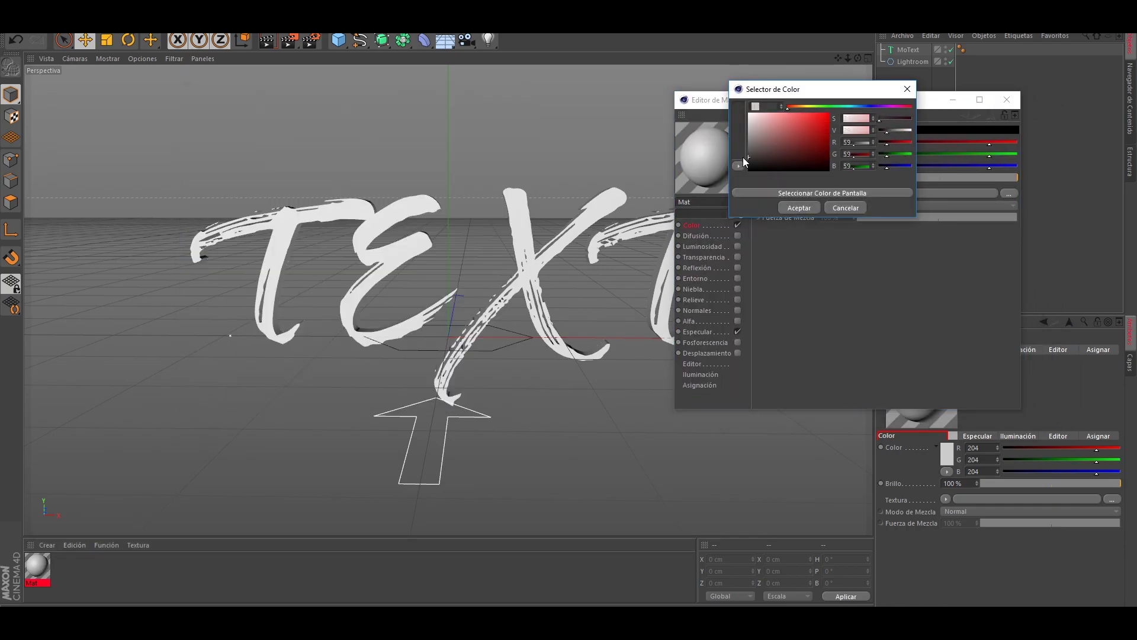
click(813, 208)
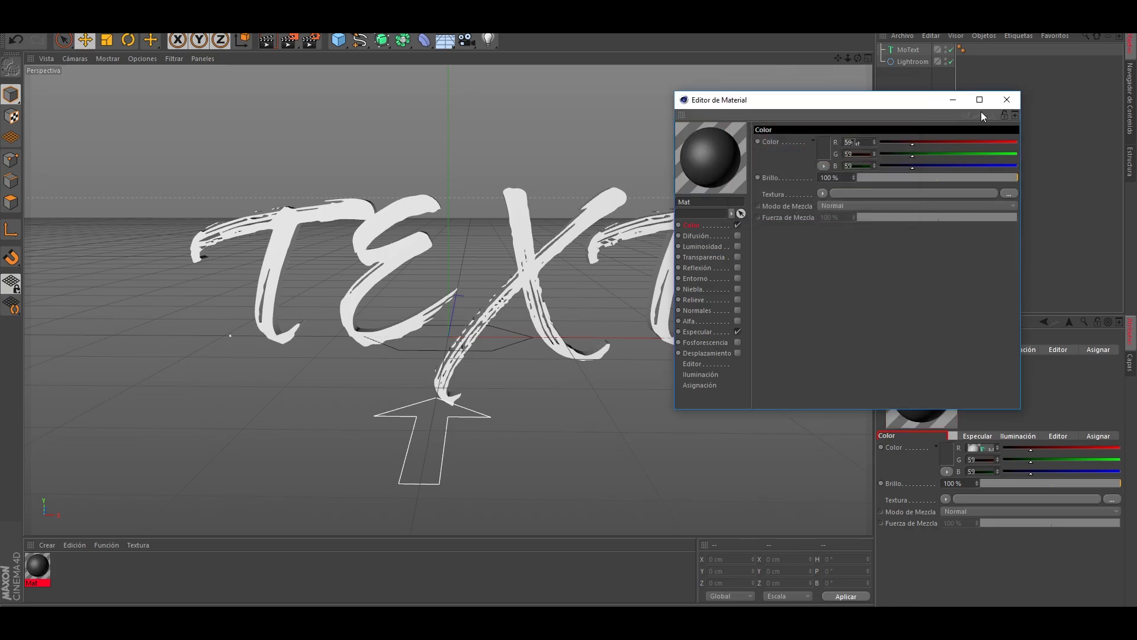
Set the material's colour to a slightly lighter grey, RGB 72, 72, 72, and close the material editor
click(823, 145)
drag(751, 152, 748, 149)
click(800, 202)
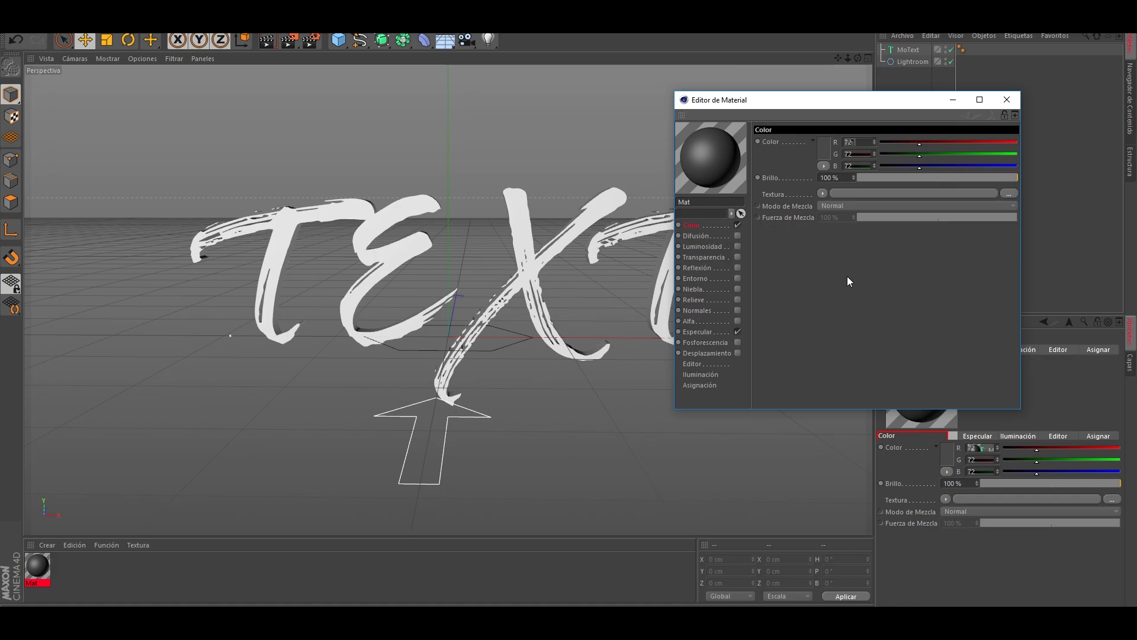
click(824, 148)
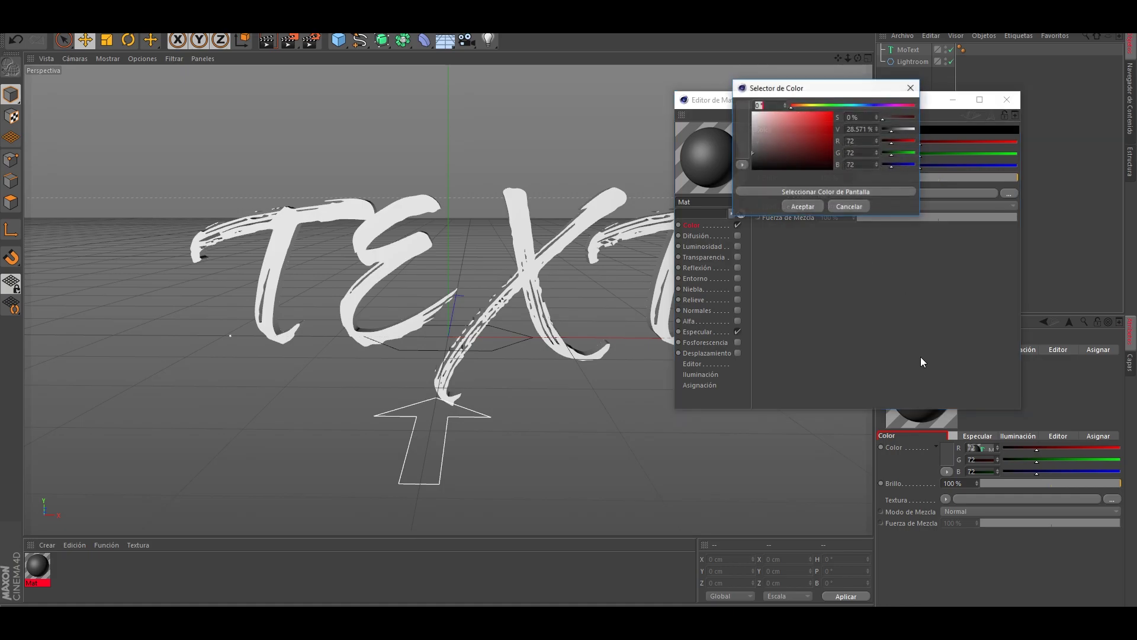
click(912, 89)
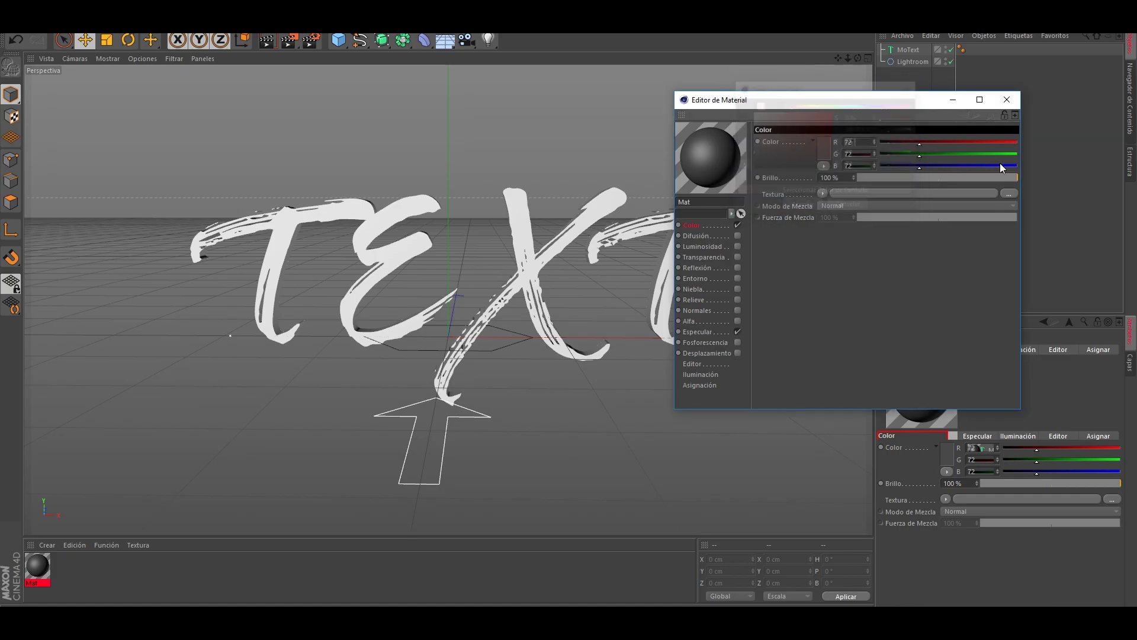
click(1007, 100)
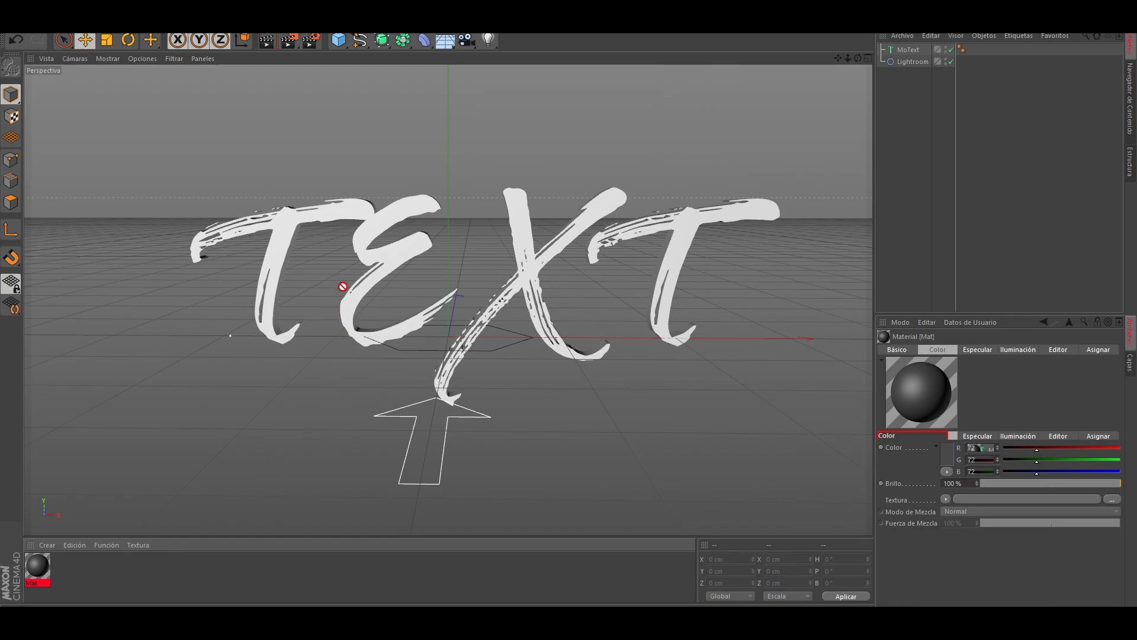
Apply the grey material to the text and set its colour to RGB 41, 41, 41
drag(354, 292, 356, 294)
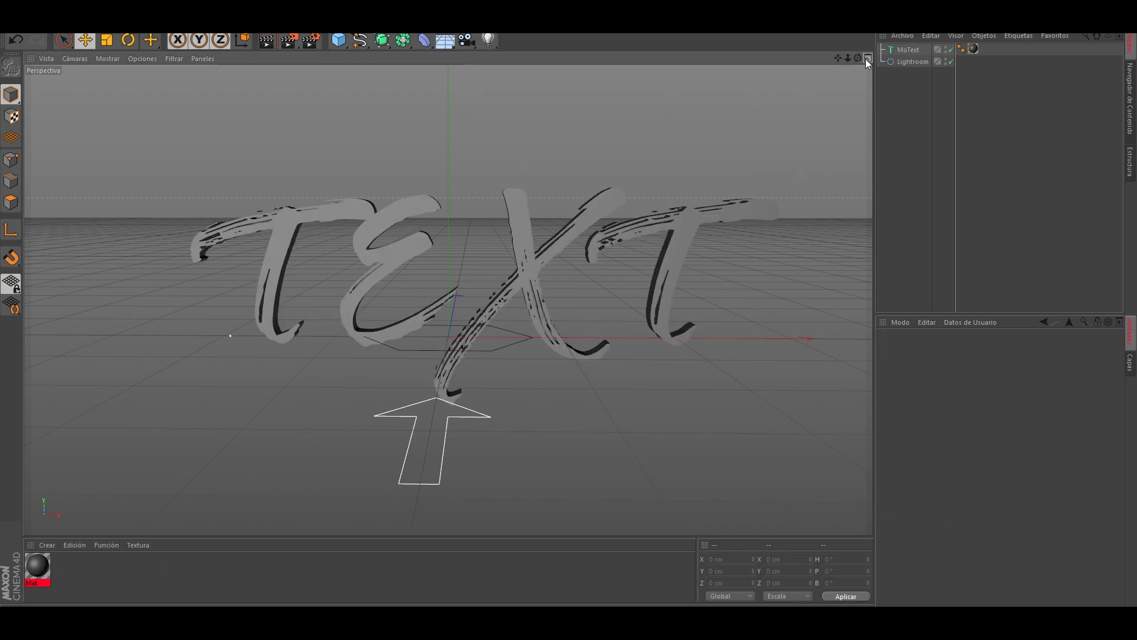
drag(857, 58, 859, 77)
double_click(39, 566)
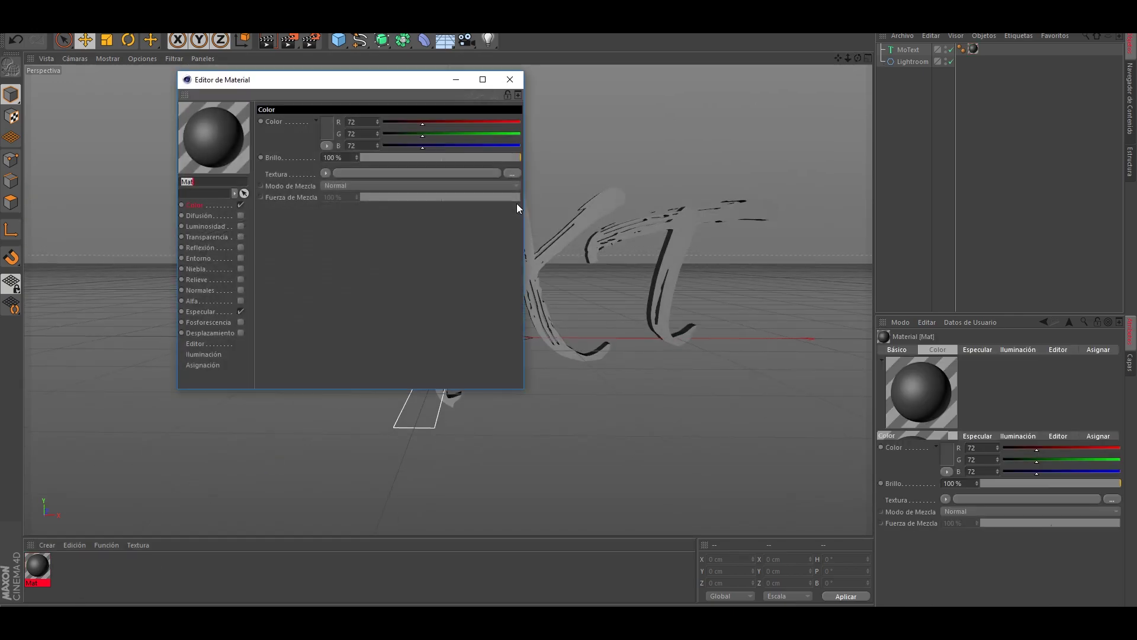
click(333, 125)
drag(264, 137, 257, 135)
click(308, 181)
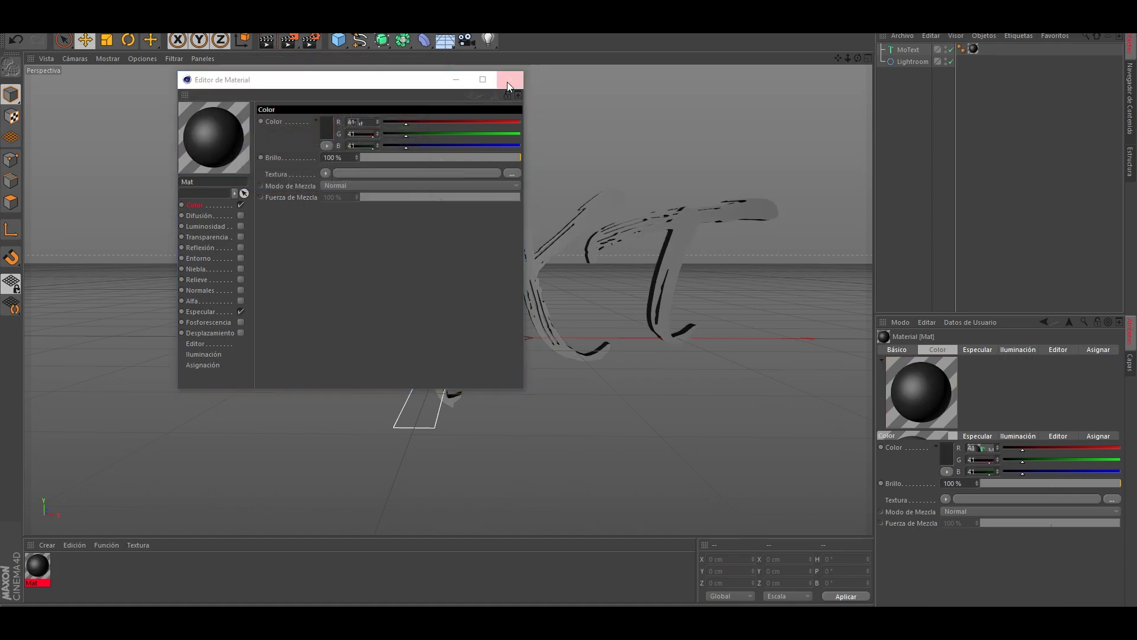
click(510, 79)
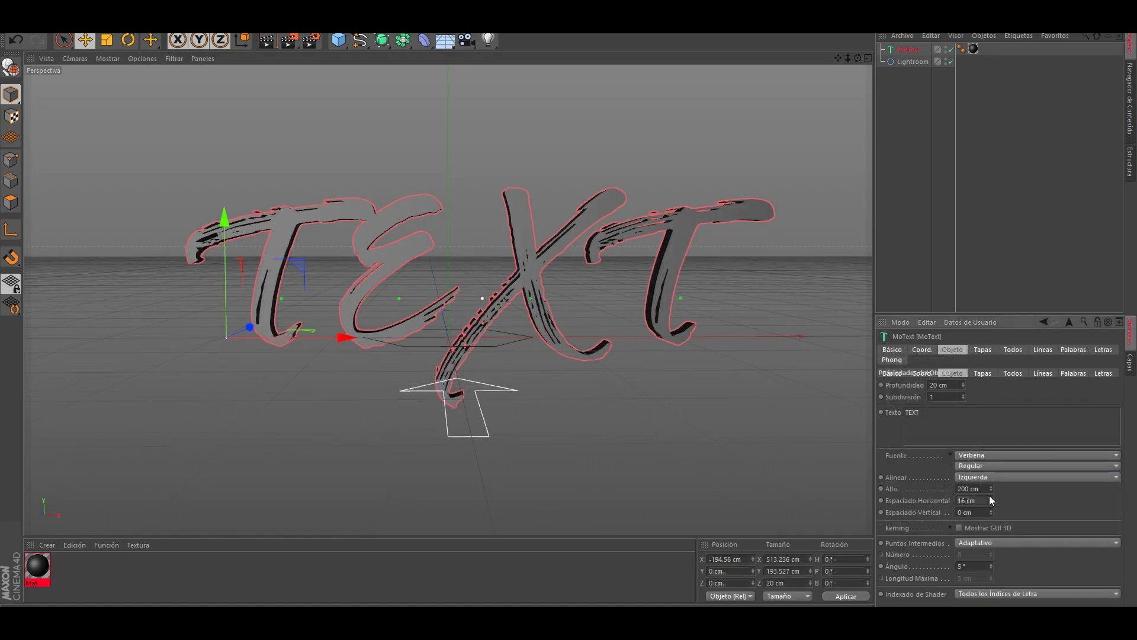
Set the text's horizontal spacing to 18 cm
drag(990, 497, 990, 493)
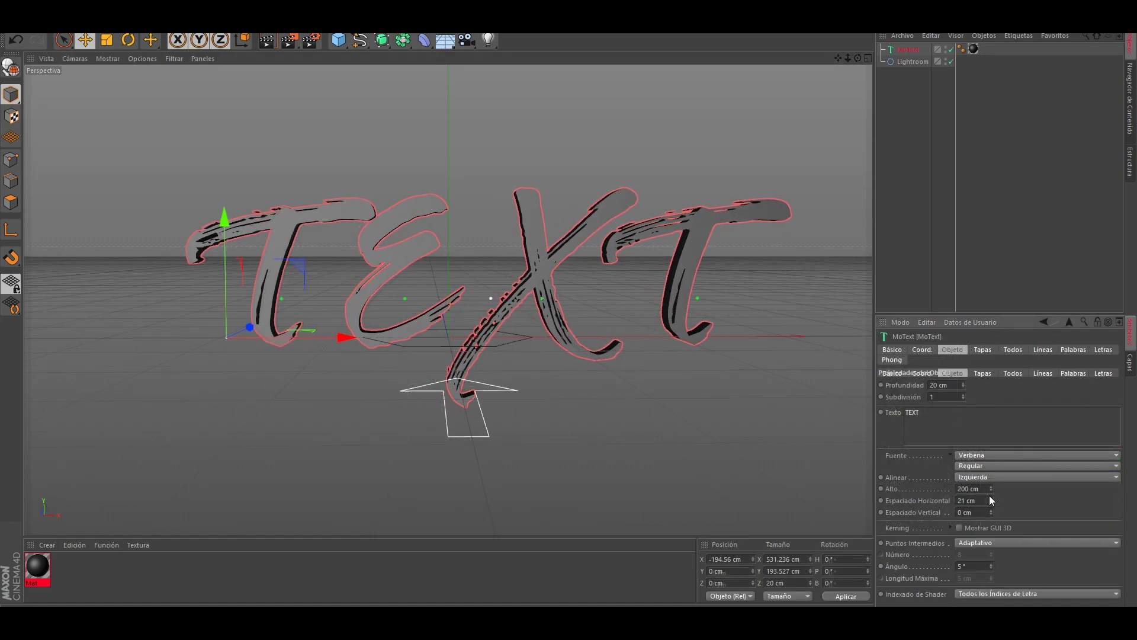
click(638, 334)
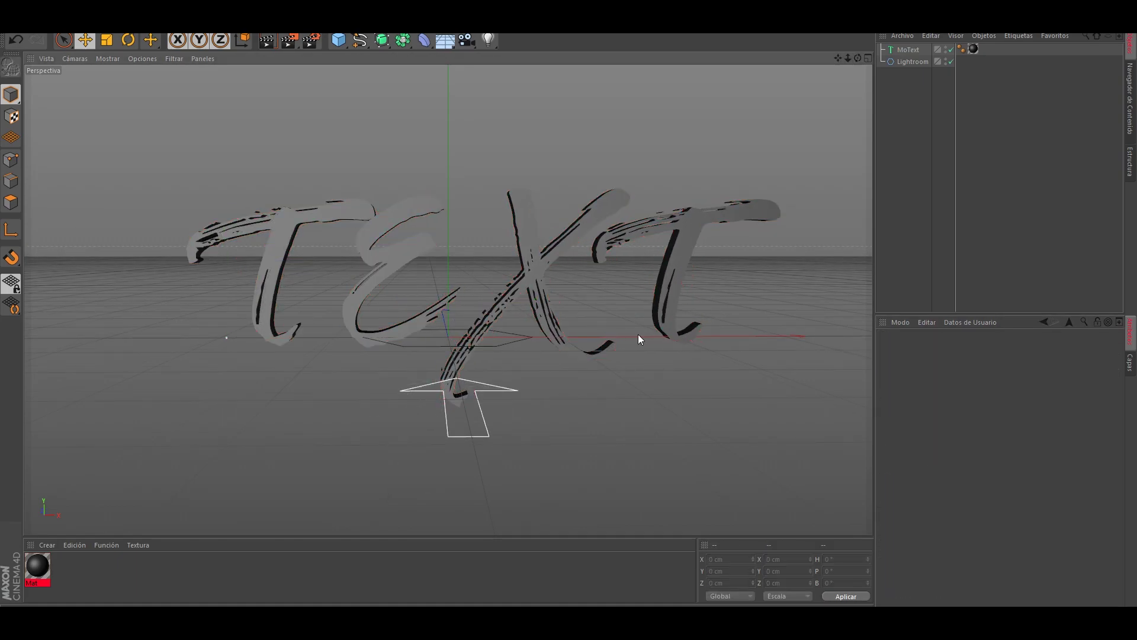
Try an extrusion depth of 26 cm for the text
click(894, 52)
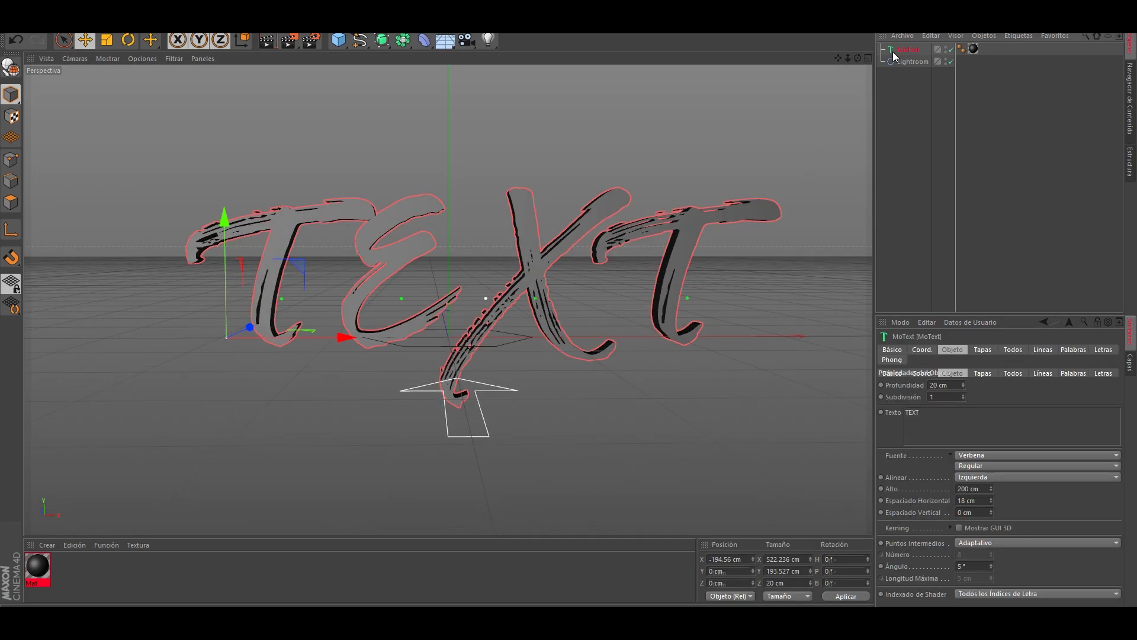
drag(857, 58, 800, 68)
drag(964, 382, 964, 382)
mouse_move(862, 62)
mouse_down()
mouse_move(851, 46)
mouse_move(861, 61)
mouse_up()
double_click(959, 384)
key(0)
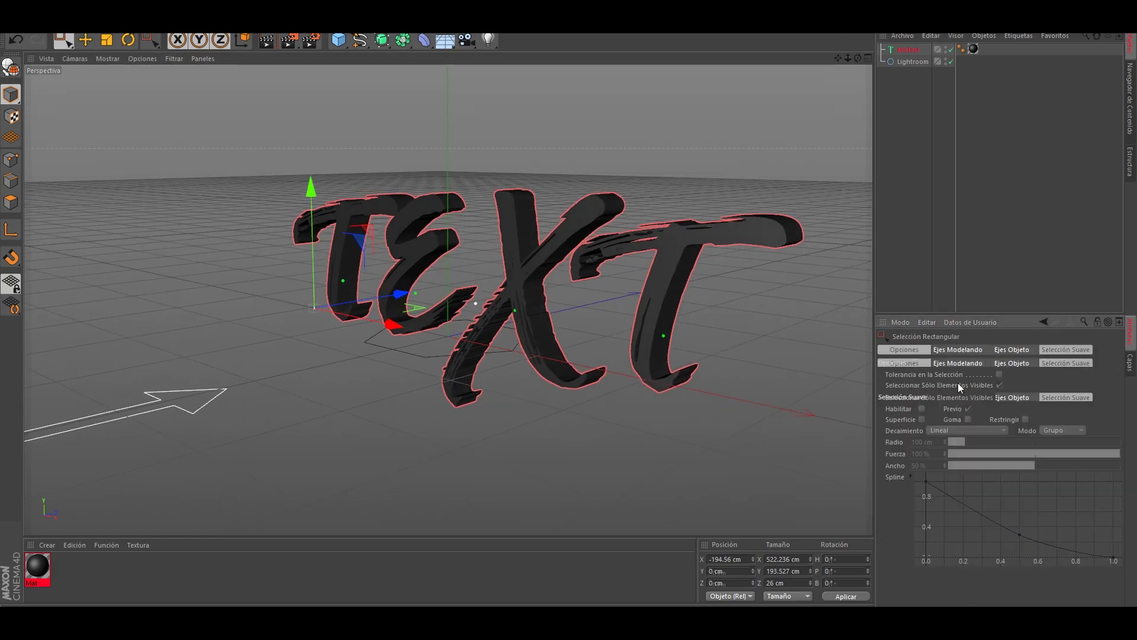
Set the text's depth to 20 cm and convert the MoText object into editable geometry
click(913, 49)
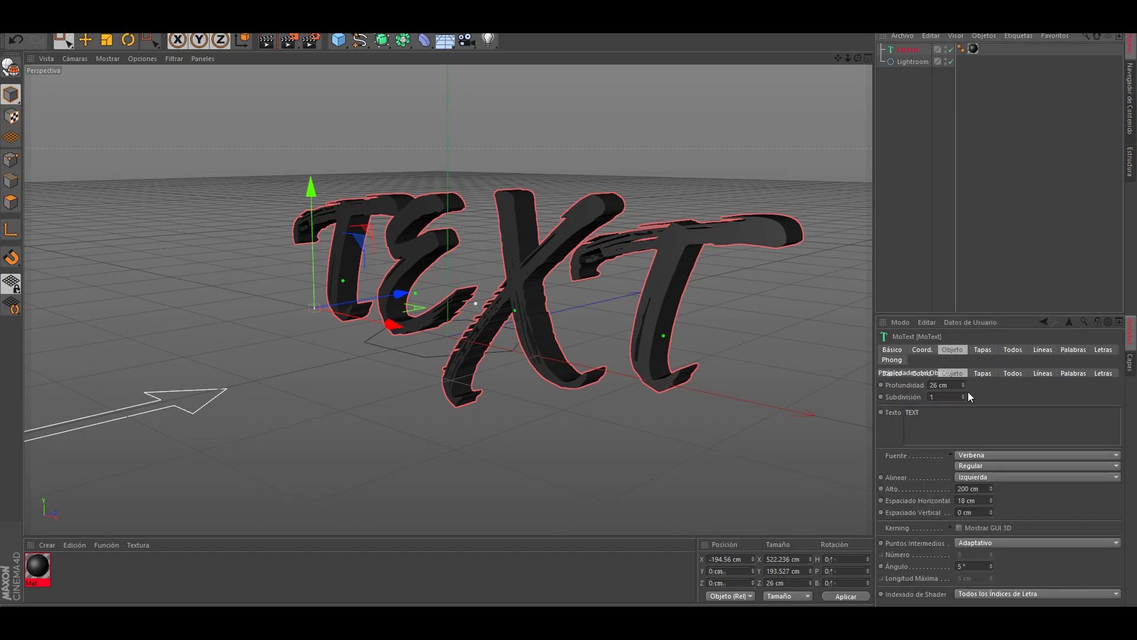
double_click(946, 387)
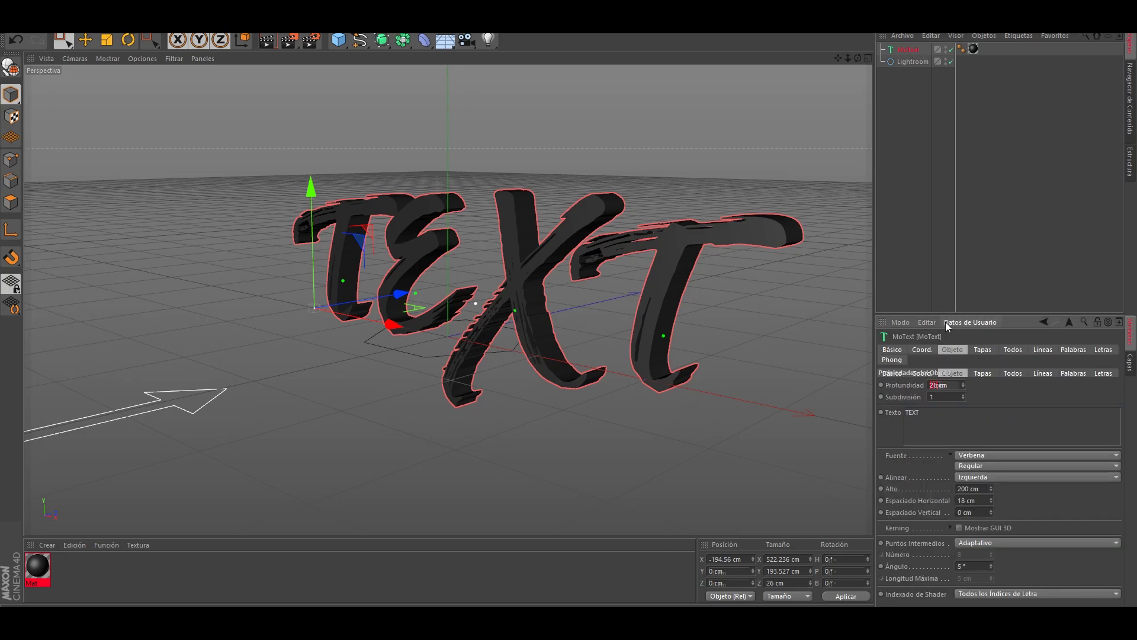
text(20)
key(Return)
drag(859, 58, 809, 71)
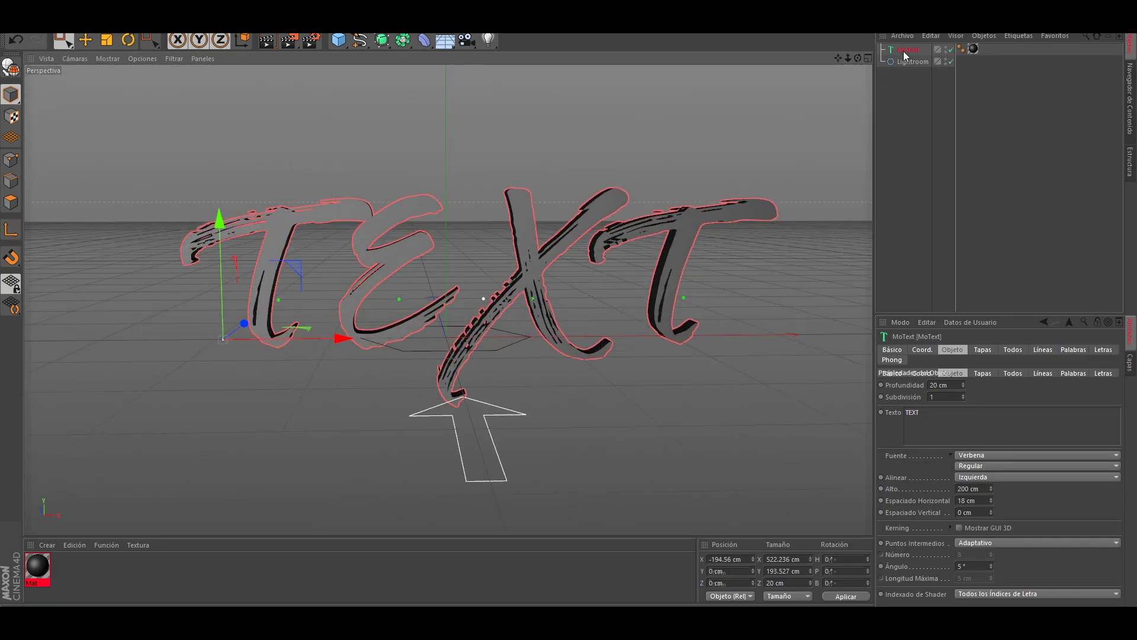
key(c)
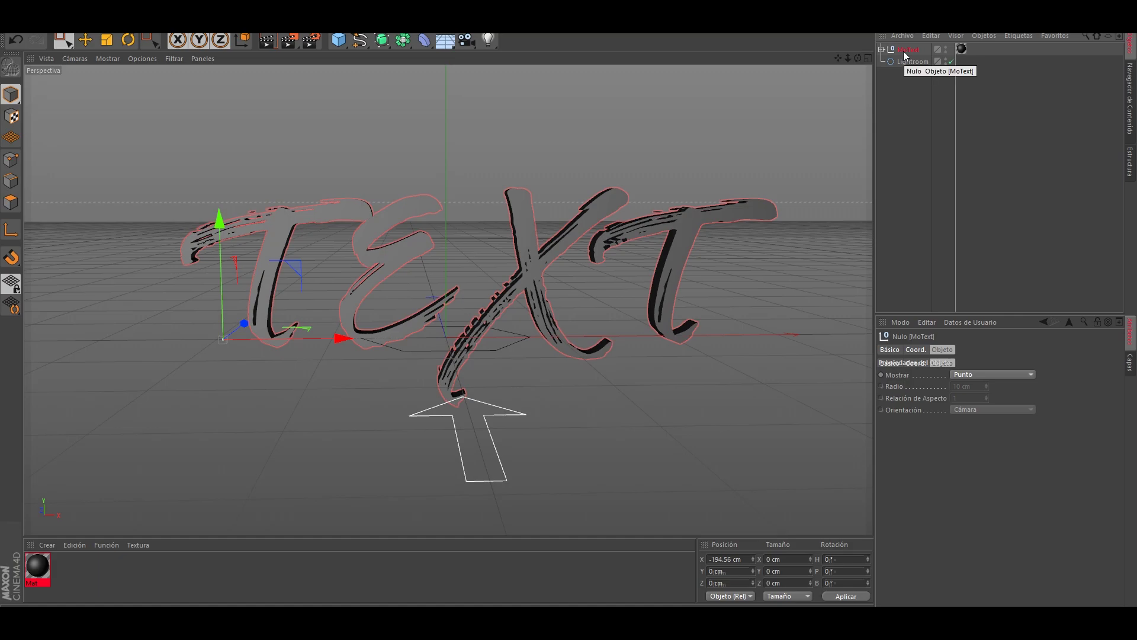
Frame the whole word from a low angle looking up at the letters for the render
click(568, 235)
drag(485, 255, 482, 280)
click(347, 279)
mouse_move(340, 275)
mouse_down()
mouse_move(339, 289)
mouse_move(357, 256)
mouse_move(356, 279)
mouse_up()
click(706, 144)
drag(856, 58, 857, 60)
drag(848, 58, 838, 58)
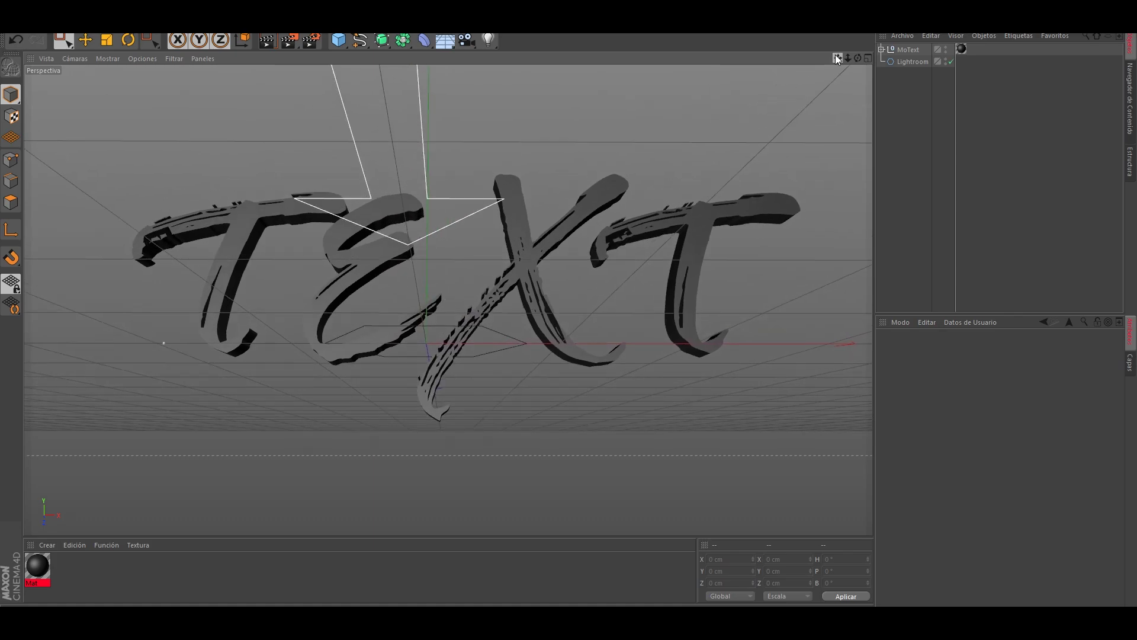
Configure the render's save options with Straight Alpha enabled and the output file TEXT on the desktop
click(312, 41)
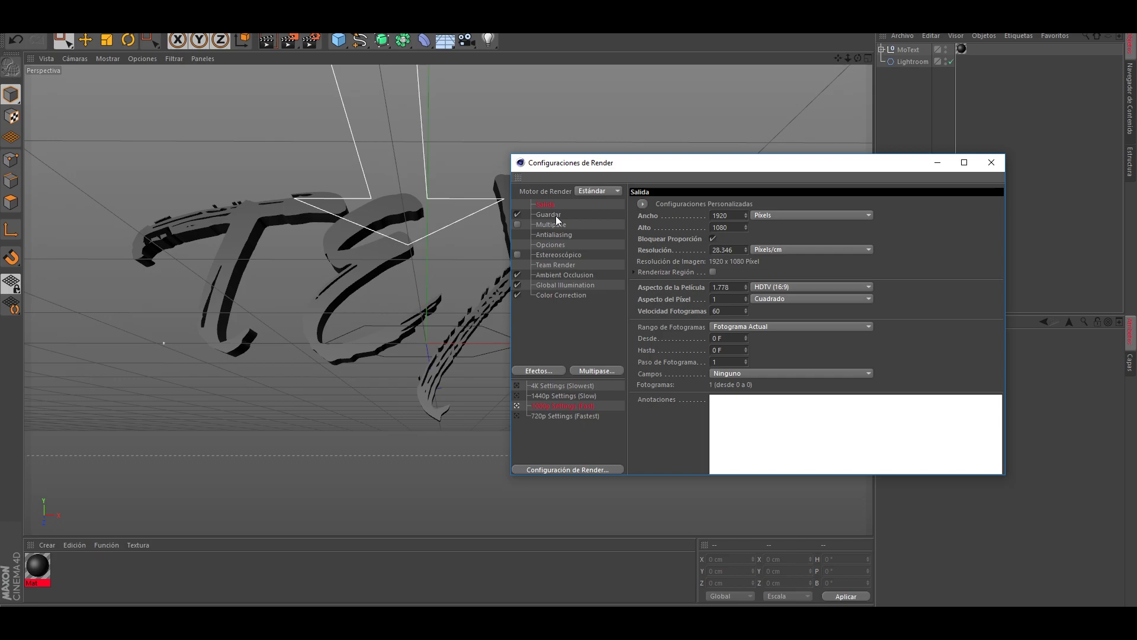
click(556, 215)
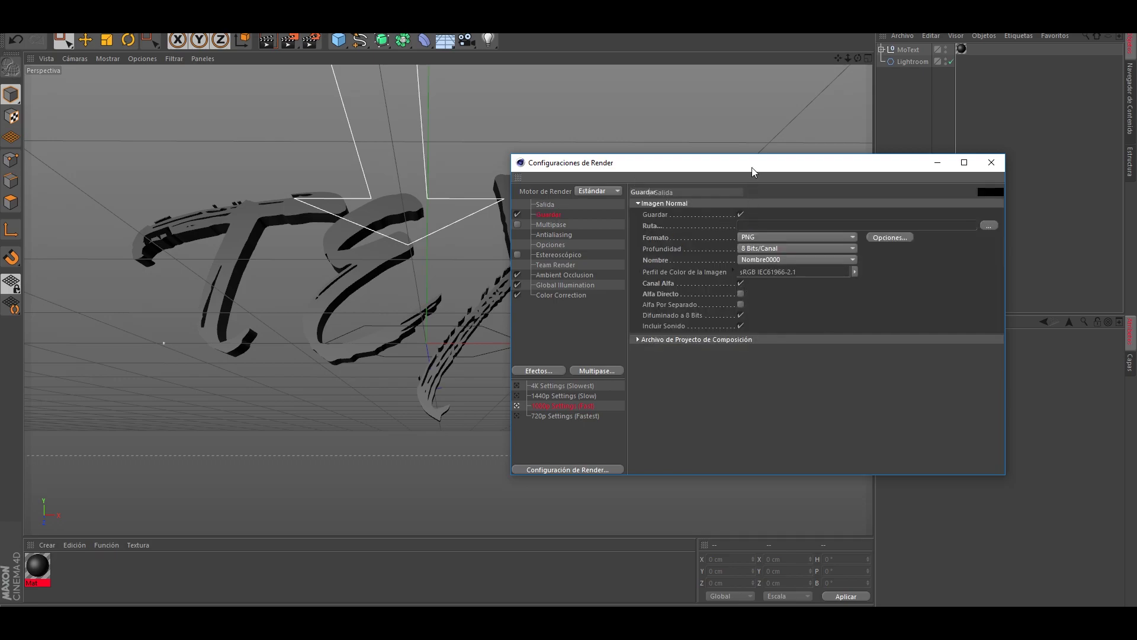
drag(752, 168, 888, 135)
click(877, 260)
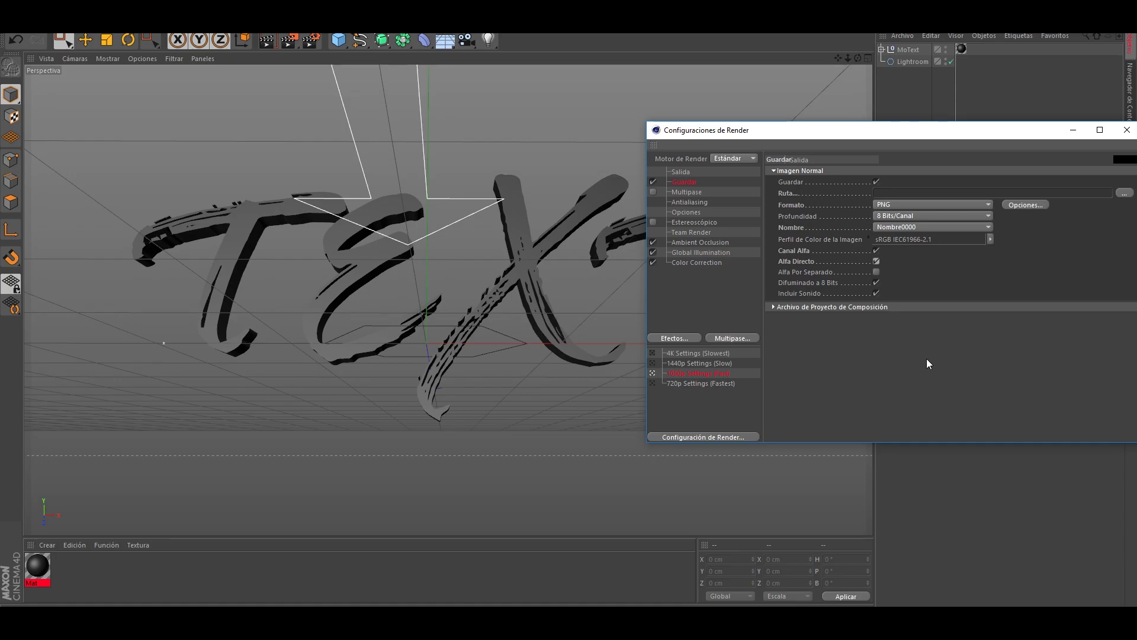
click(1124, 193)
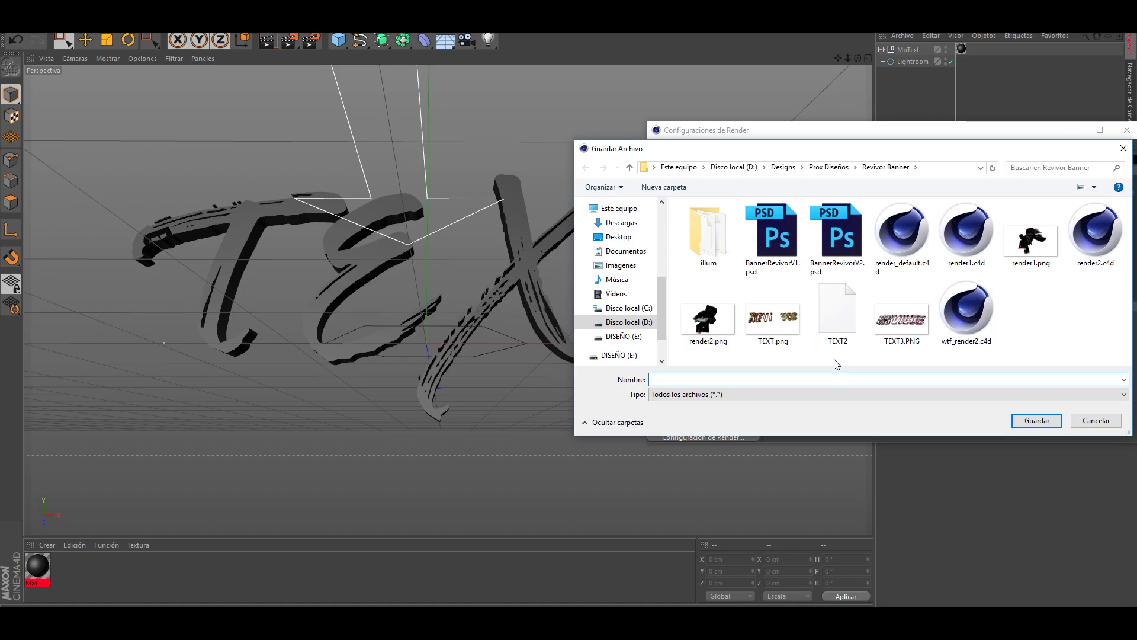
click(1123, 148)
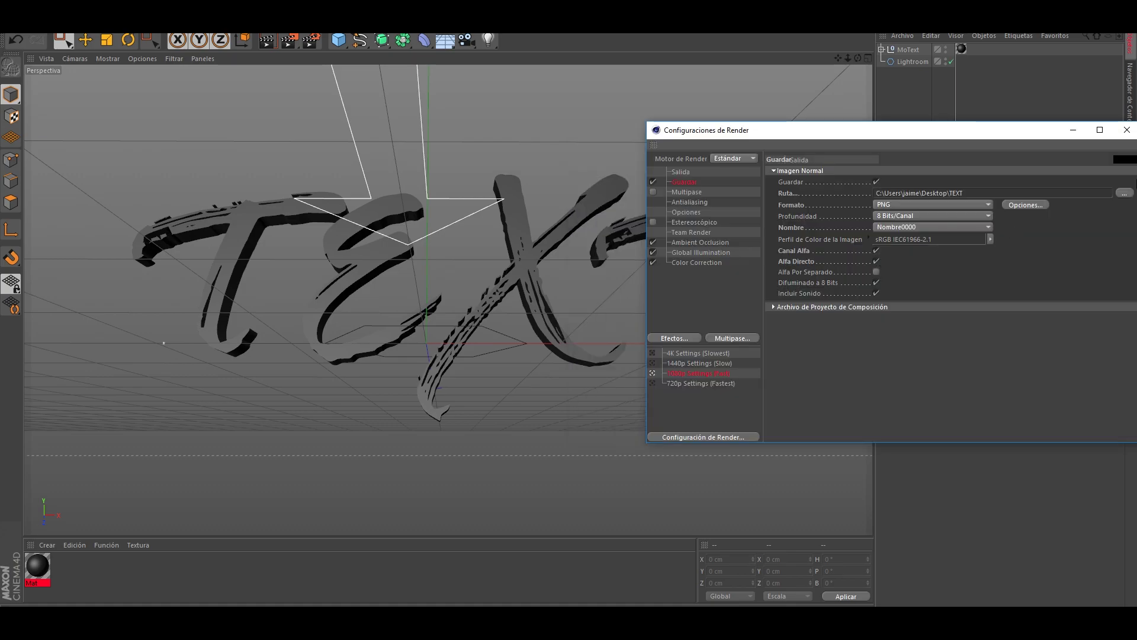
Render the framed TEXT title to an image with the configured render settings
click(1128, 130)
drag(838, 58, 834, 57)
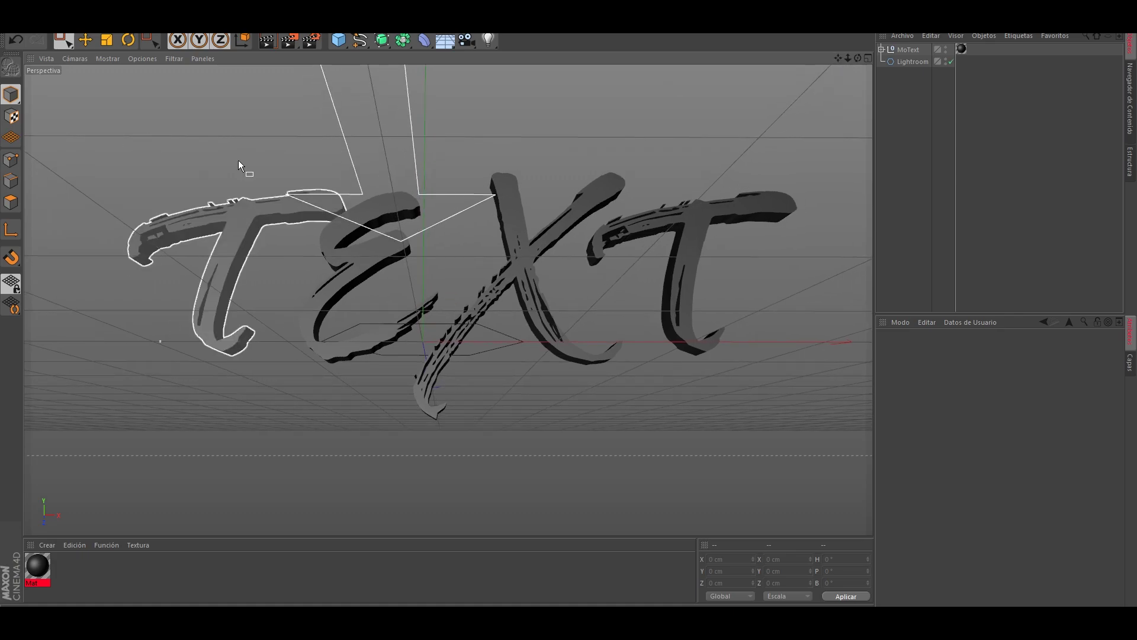
click(72, 43)
click(126, 57)
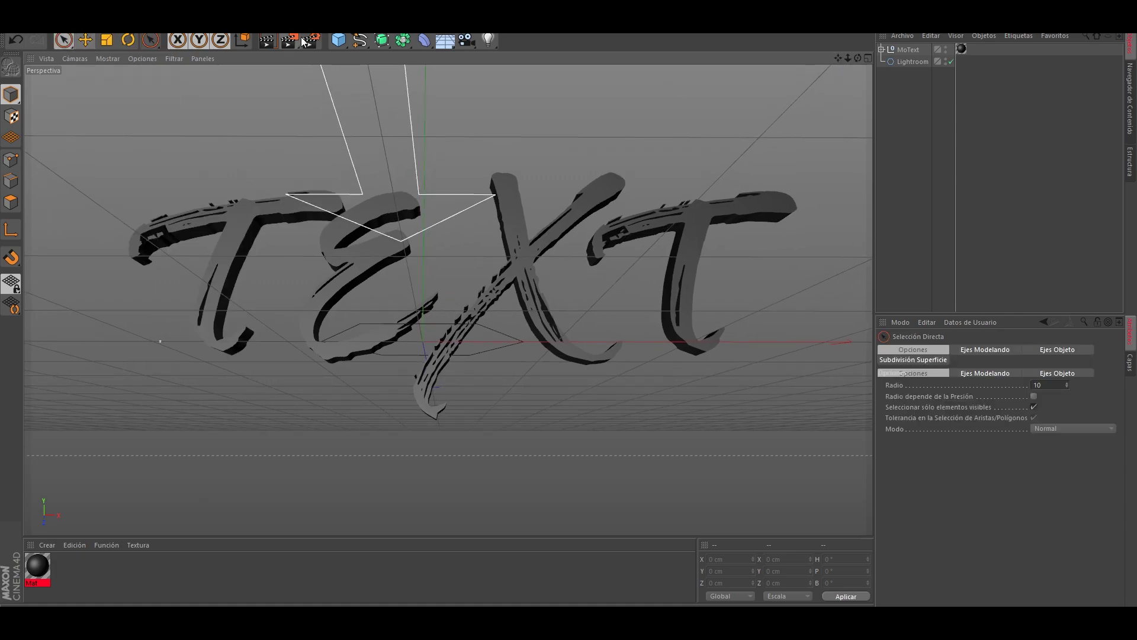
click(289, 39)
click(694, 118)
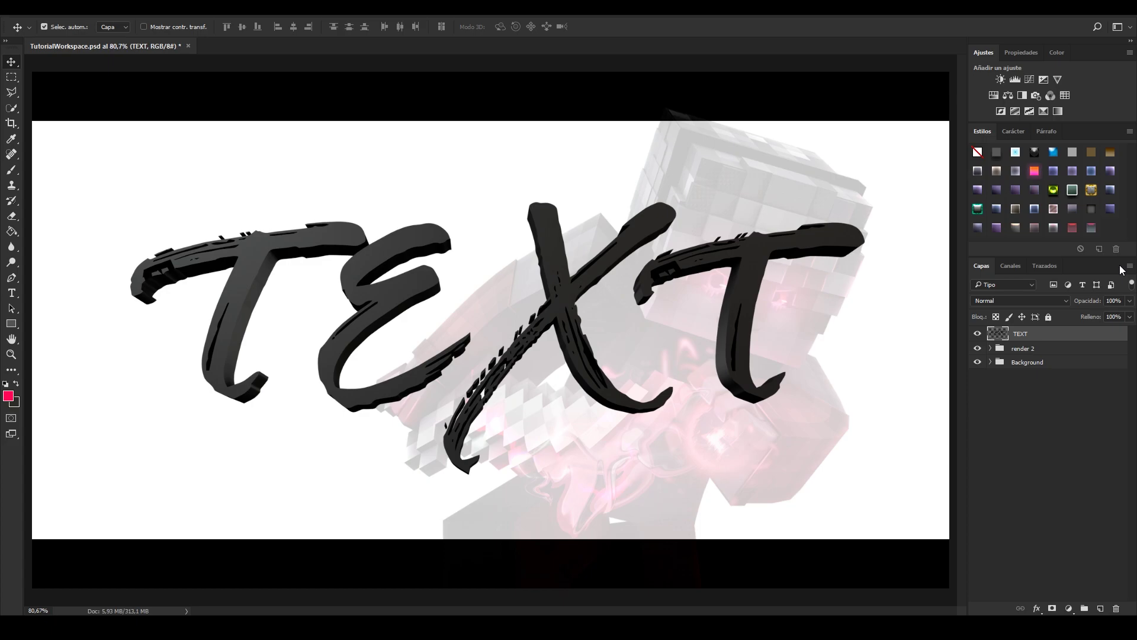
In Photoshop, add a Gradient Overlay with the black-to-white preset (Negro, blanco) to the TEXT layer
right_click(1097, 339)
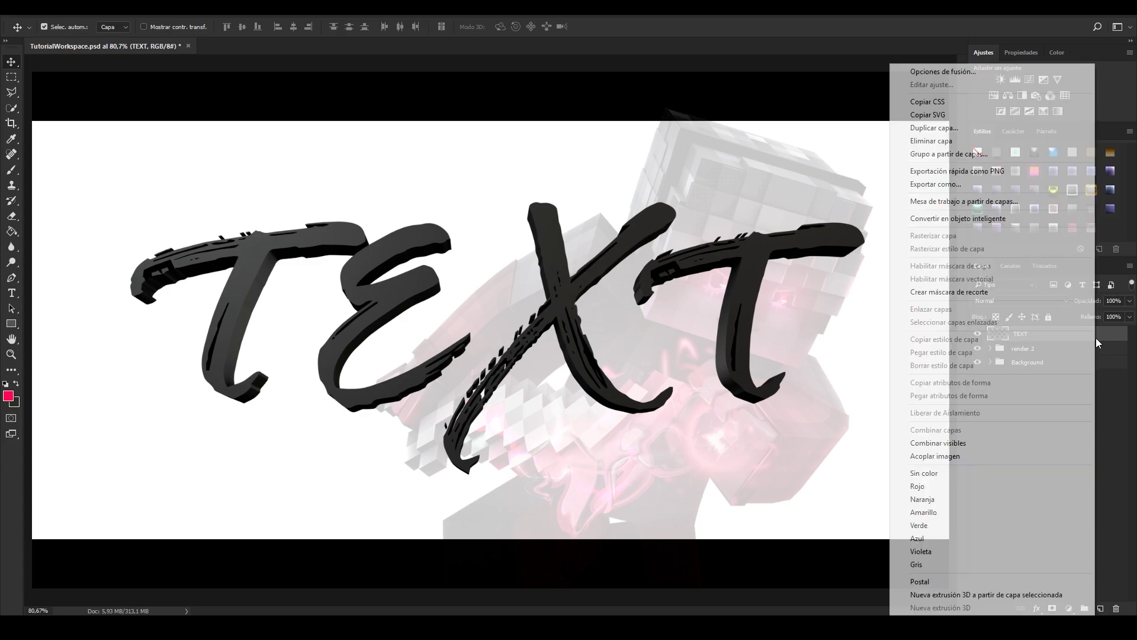
click(917, 71)
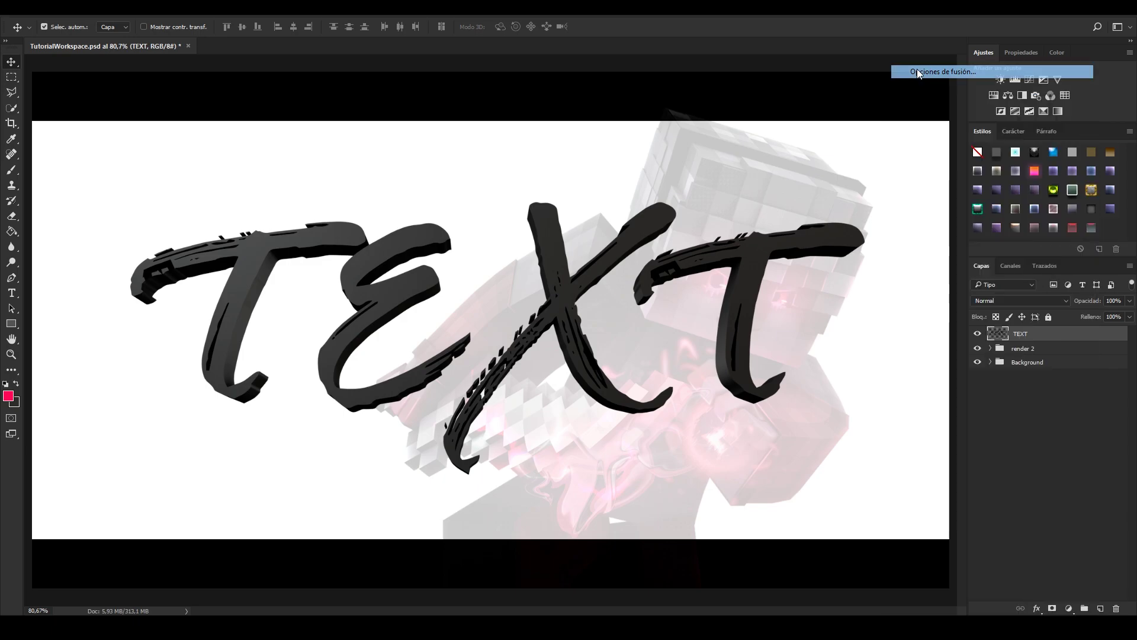
drag(845, 66, 988, 198)
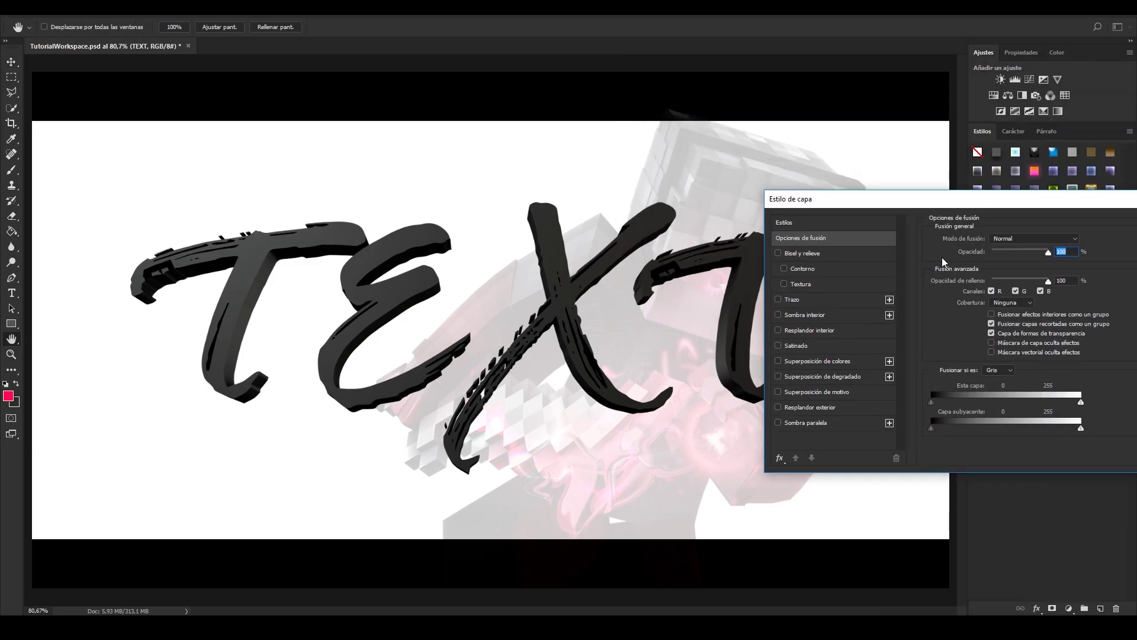
drag(865, 199, 913, 279)
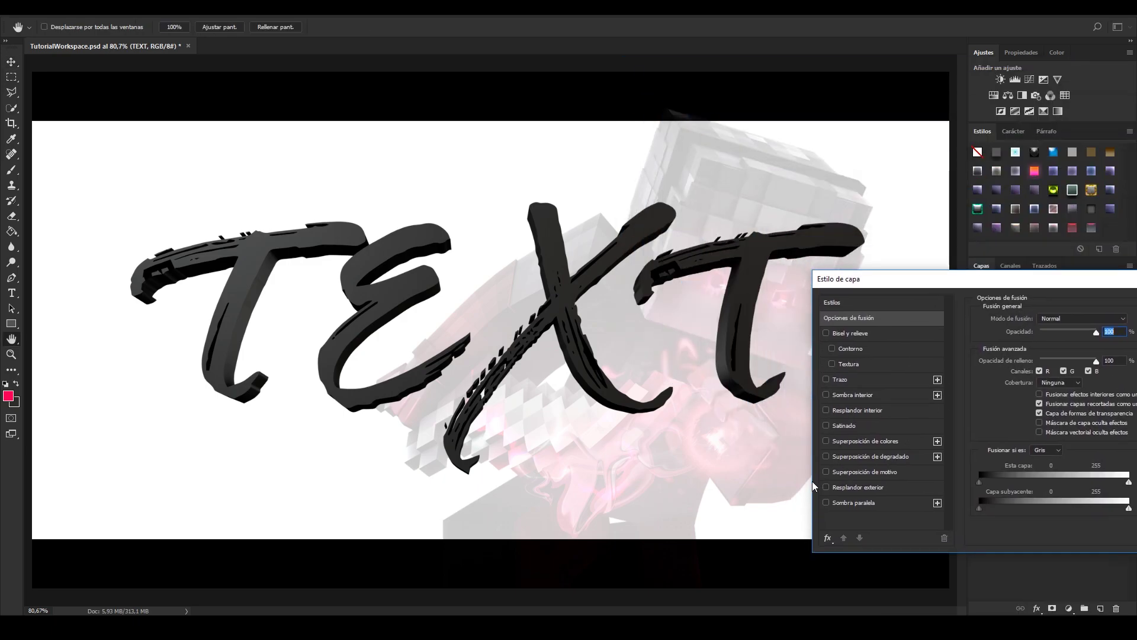
click(847, 458)
click(847, 457)
click(1060, 346)
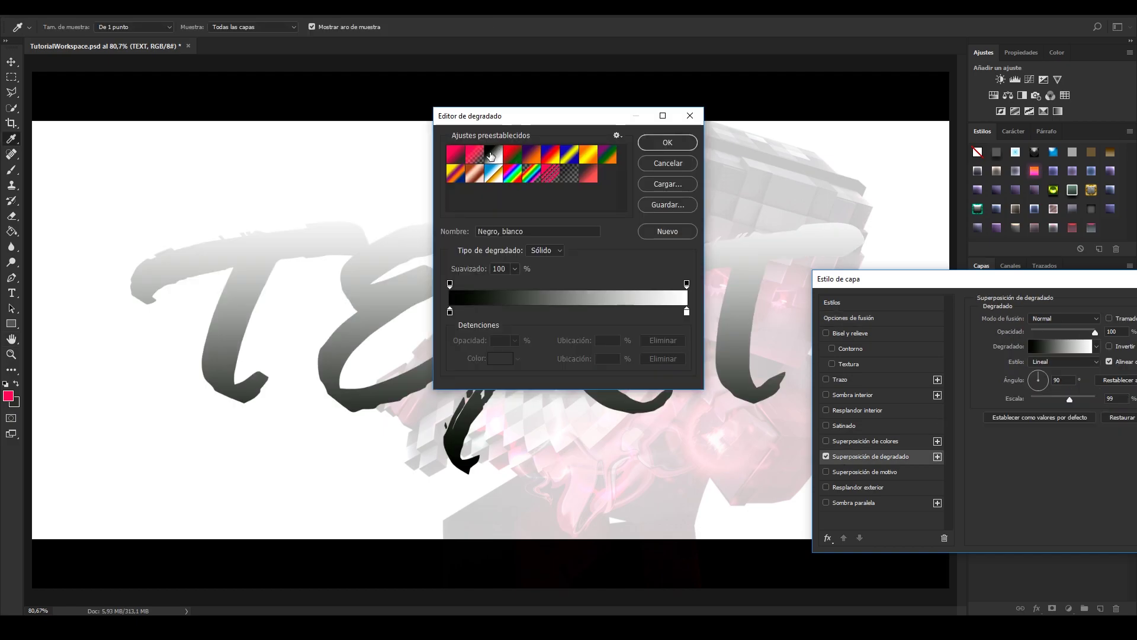
click(681, 145)
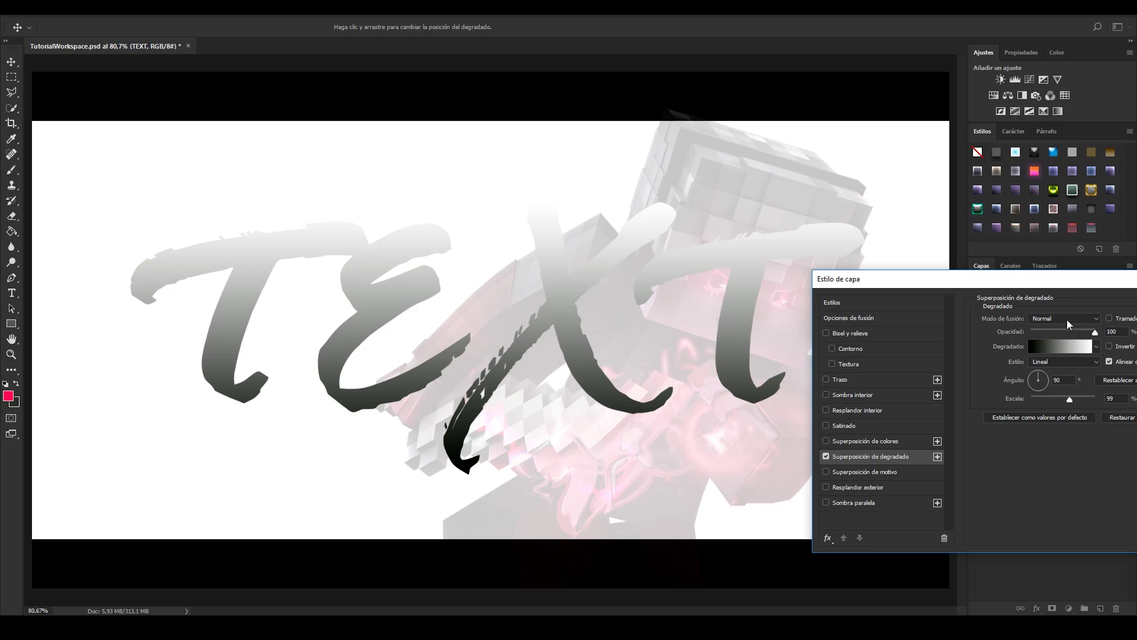
Set the gradient overlay's blend mode to Superponer and its opacity to 30%
click(1061, 314)
click(1059, 435)
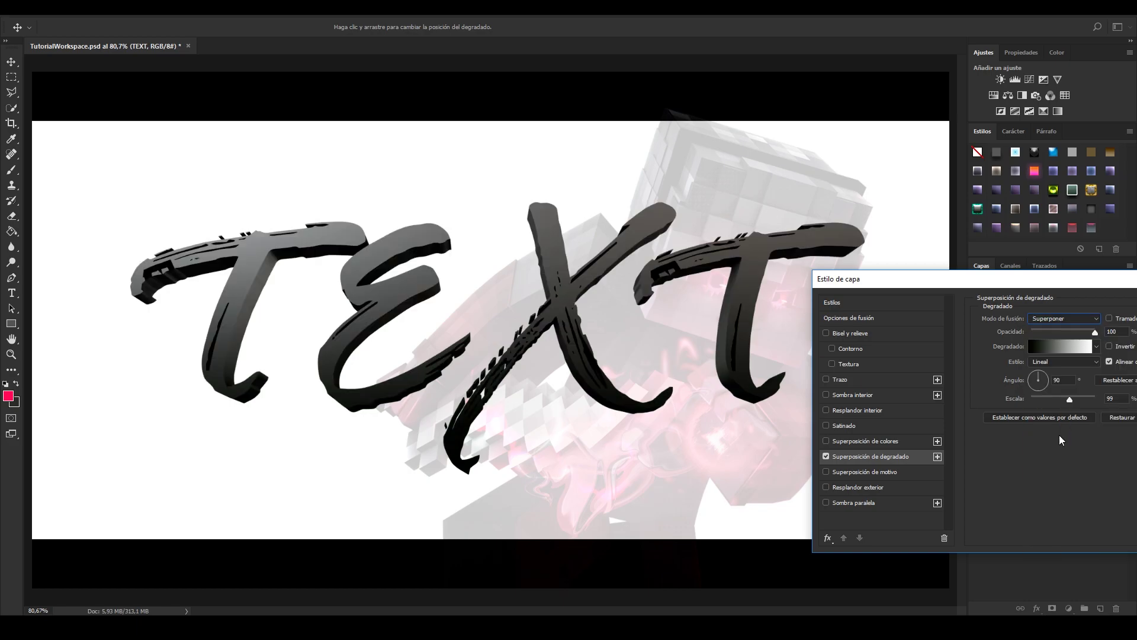
mouse_move(1055, 329)
mouse_down()
mouse_move(1132, 340)
mouse_move(1001, 326)
mouse_move(1126, 361)
mouse_move(1069, 356)
mouse_move(1136, 363)
mouse_up()
click(1056, 330)
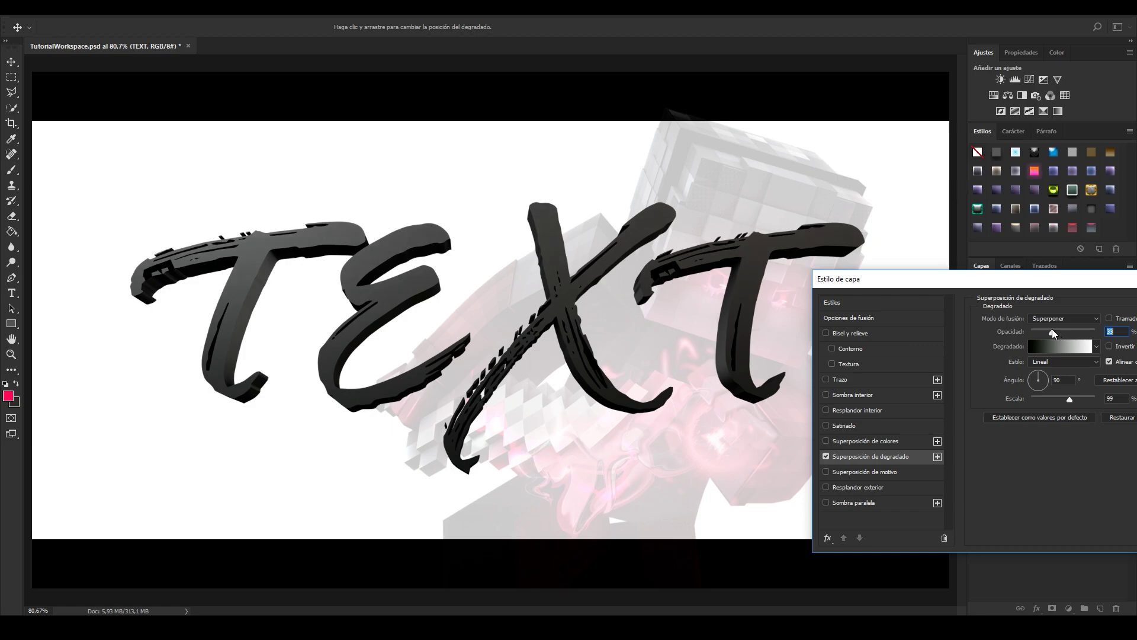
text(30)
Try a pink Color Overlay in Superponer mode, and a Bevel and Emboss effect, on the TEXT layer
click(826, 441)
click(845, 441)
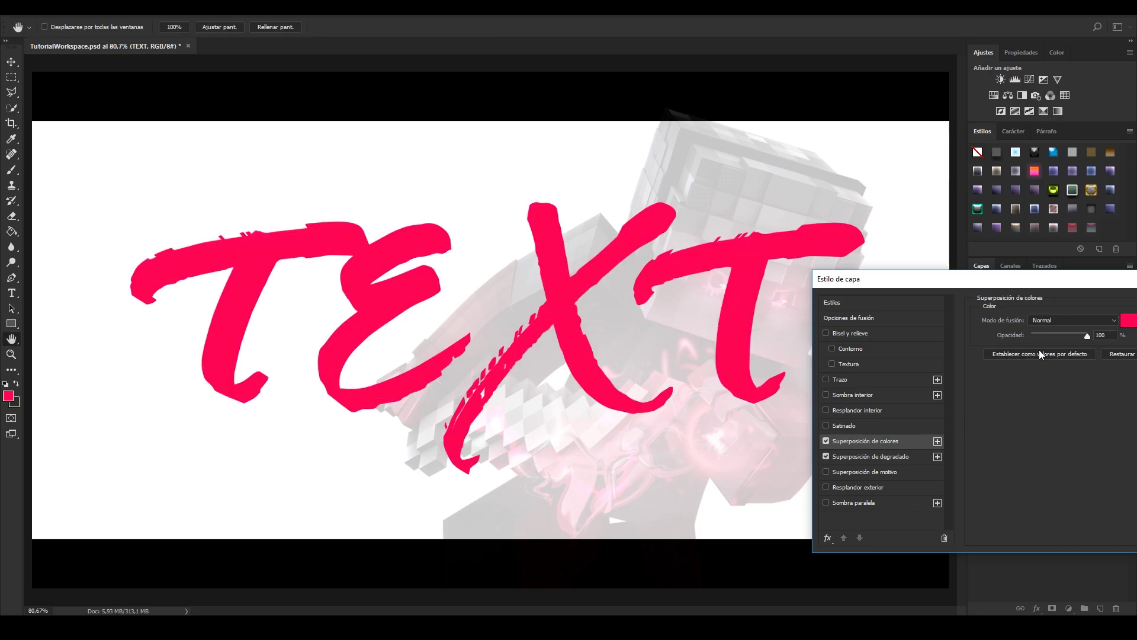
click(1069, 320)
click(1049, 437)
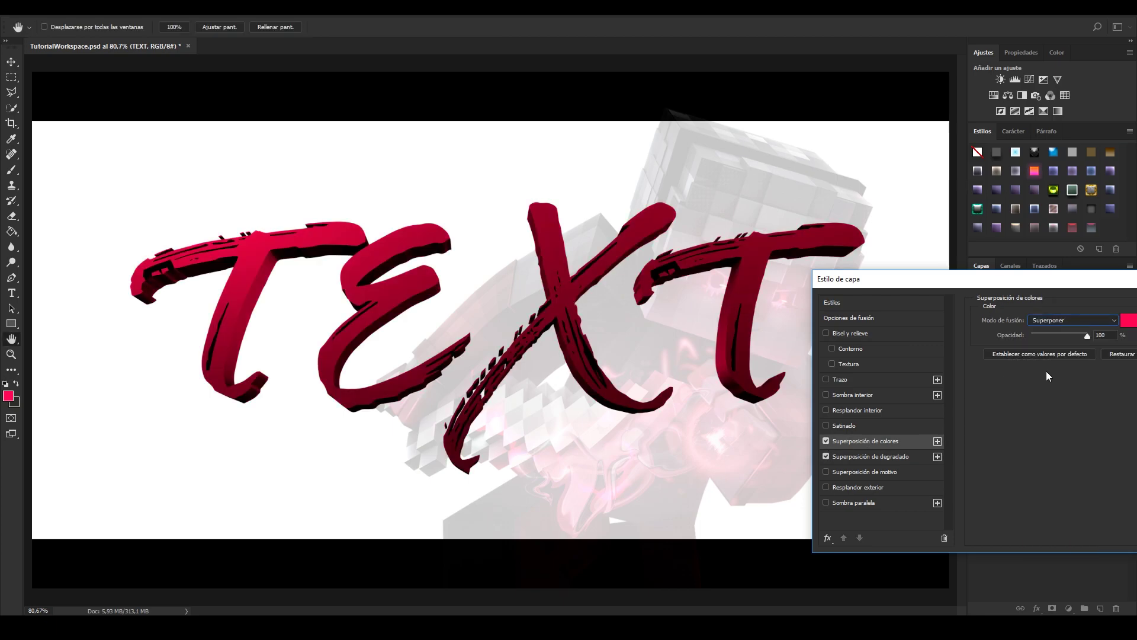
key(Tab)
click(827, 440)
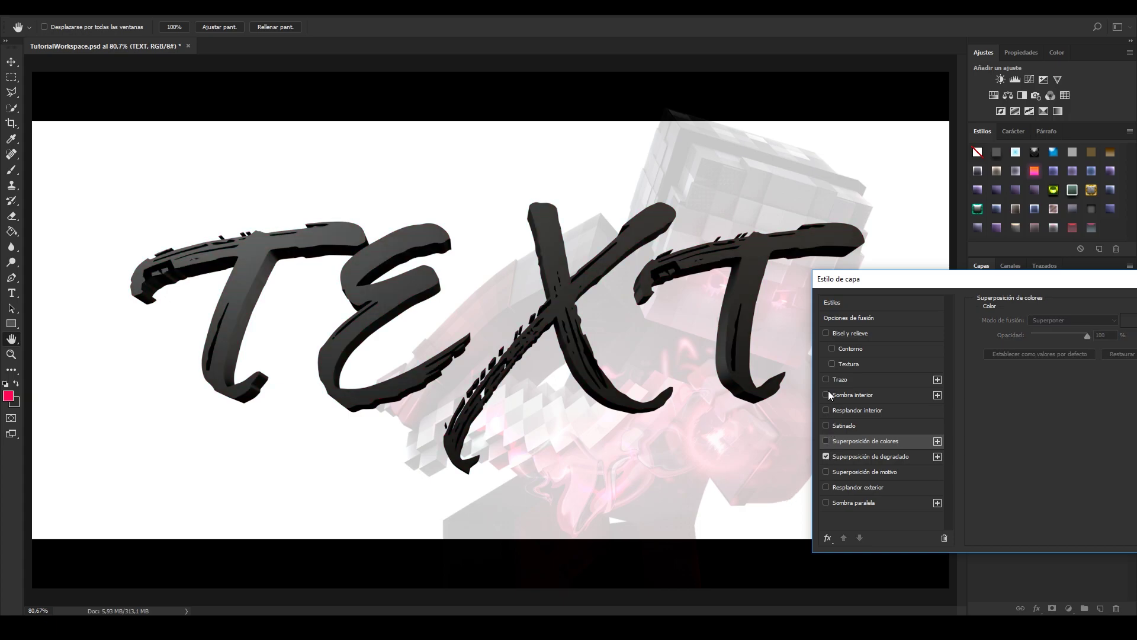
click(827, 334)
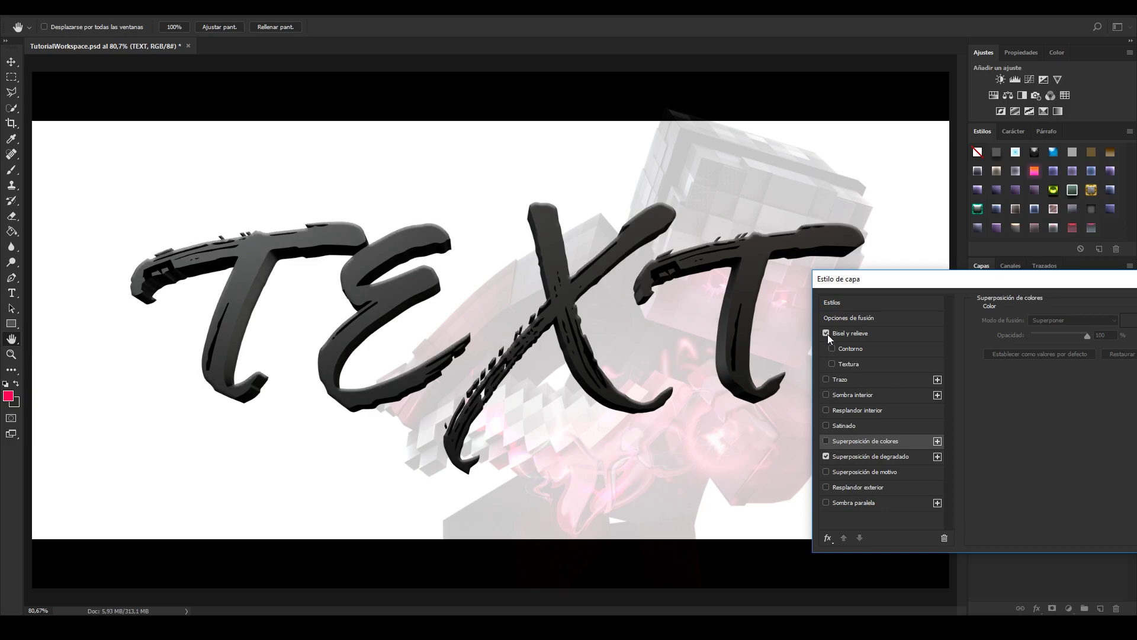
click(827, 334)
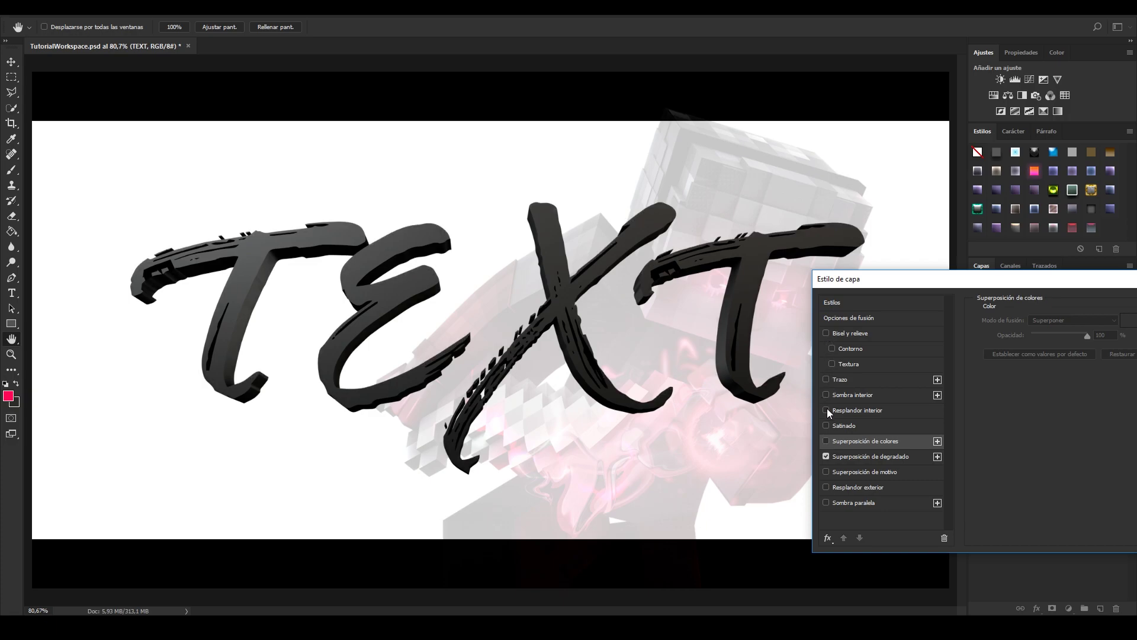
Add a white Inner Glow to the TEXT layer with a choke (Retraer) of 0%
click(827, 410)
mouse_move(1055, 330)
mouse_down()
mouse_move(1070, 336)
mouse_move(1051, 334)
mouse_up()
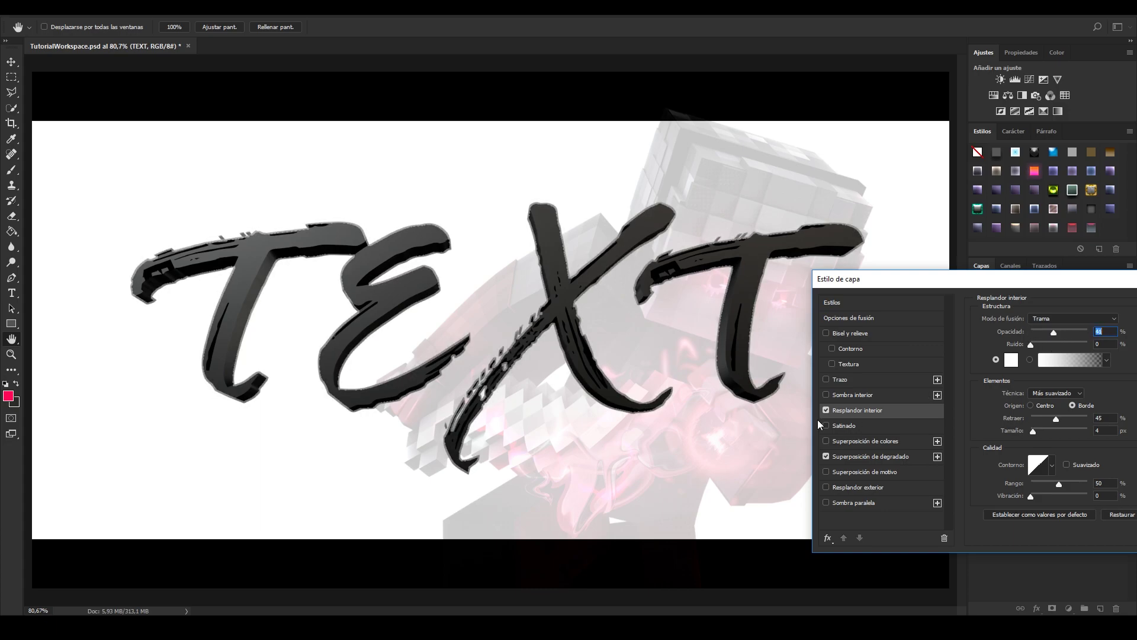
click(826, 410)
click(826, 410)
drag(1037, 333, 1043, 333)
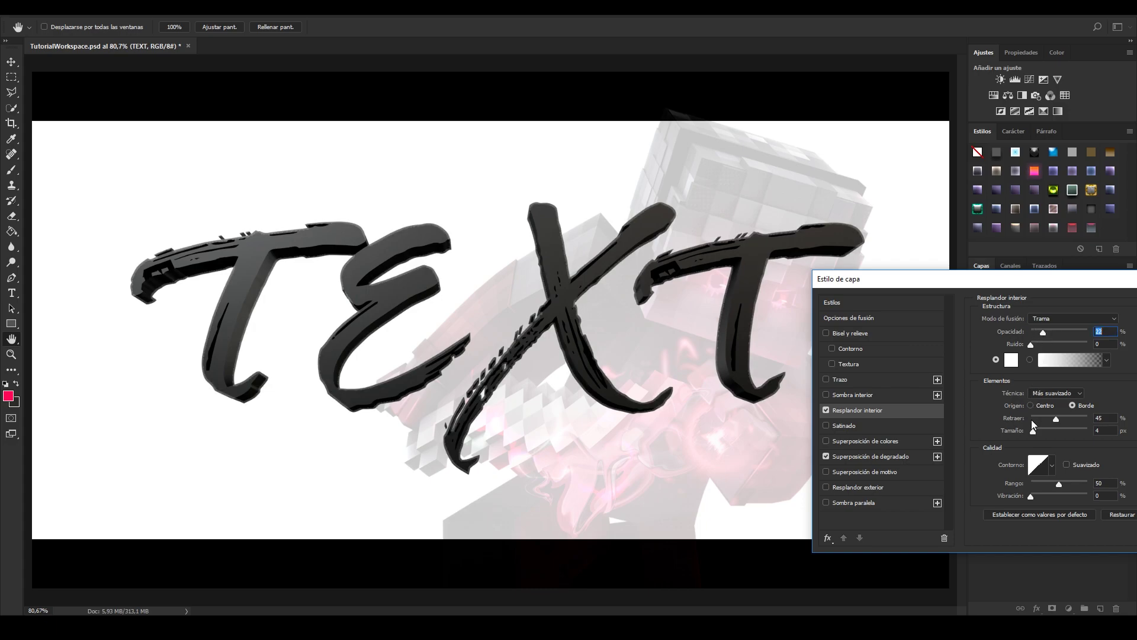
mouse_move(1045, 422)
mouse_down()
mouse_move(1016, 408)
mouse_move(1042, 430)
mouse_up()
Set the inner glow's blend mode to Sobreexponer color, fine-tune its opacity and size, and apply the layer style
click(1073, 318)
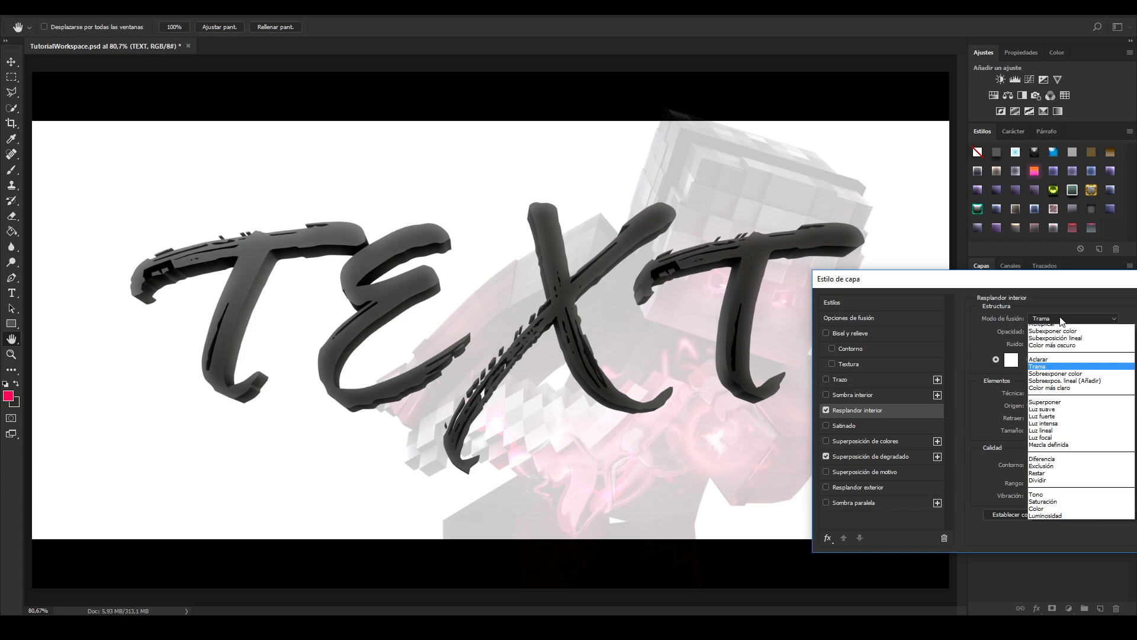
click(1065, 407)
drag(1068, 330, 1064, 329)
drag(1041, 432, 1036, 430)
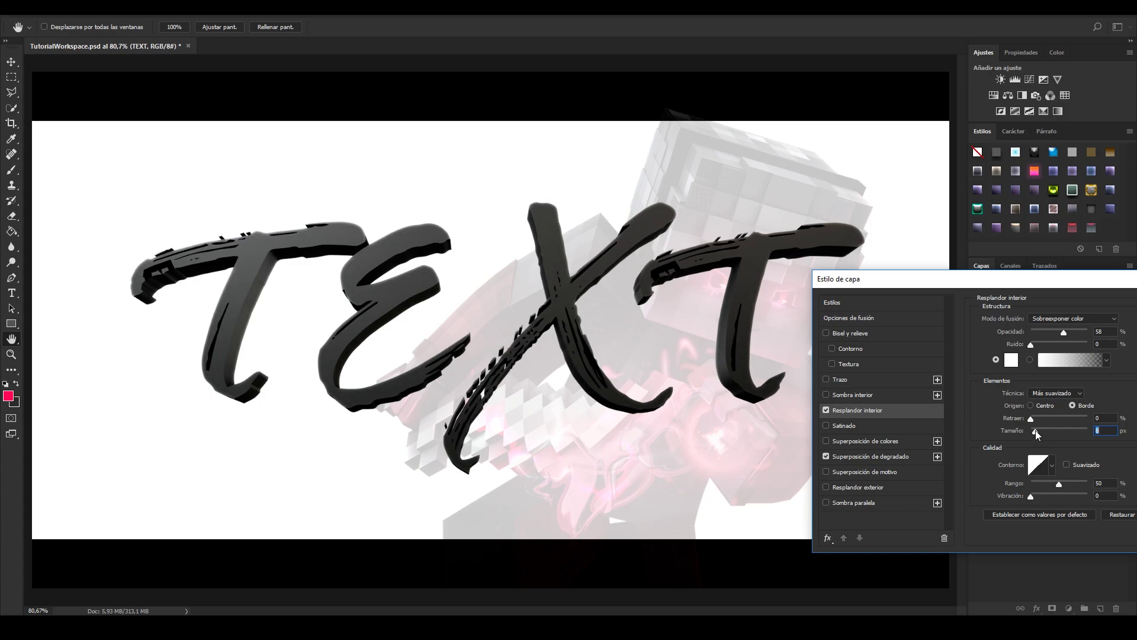
drag(1064, 329, 1057, 326)
drag(1056, 278, 703, 293)
click(935, 318)
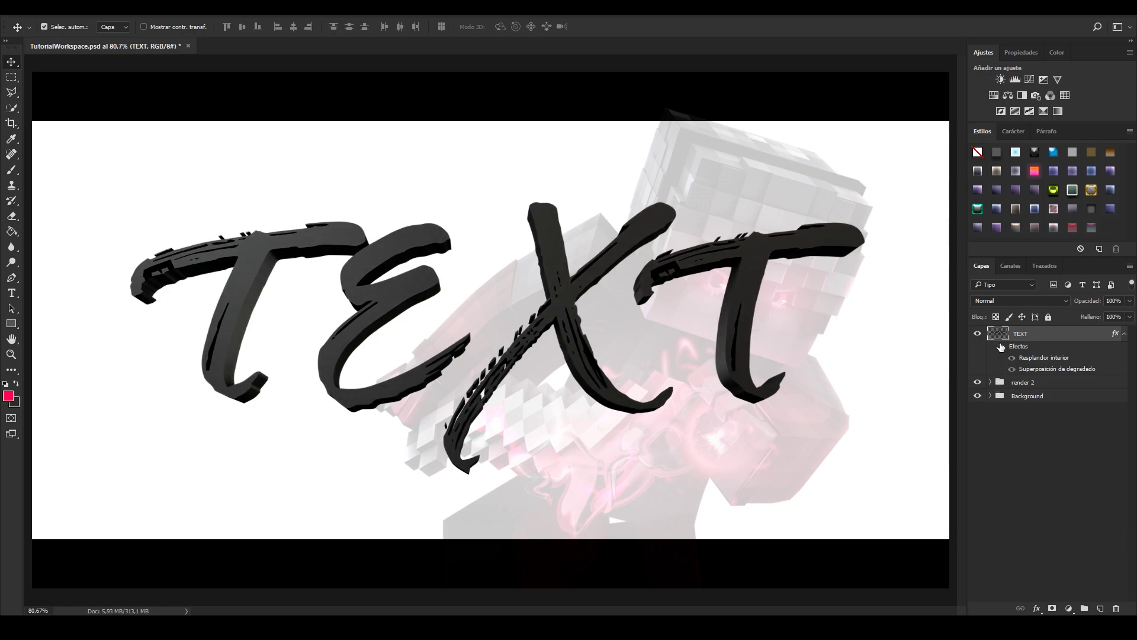
Rasterize the TEXT layer's style and check the layer by hiding and showing it
right_click(1037, 336)
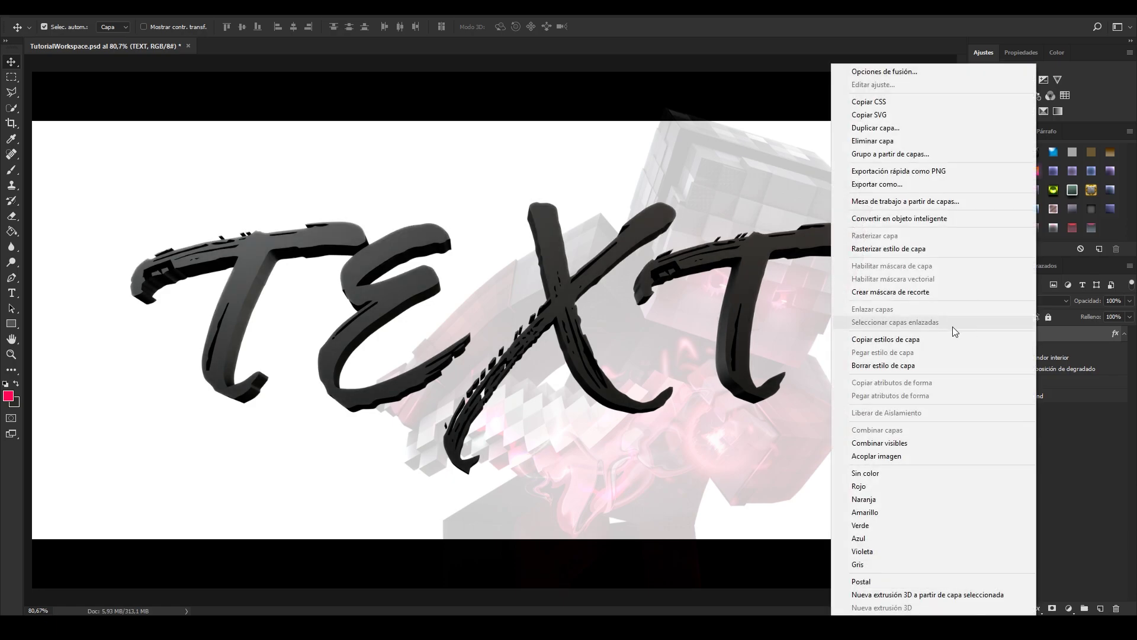
click(901, 249)
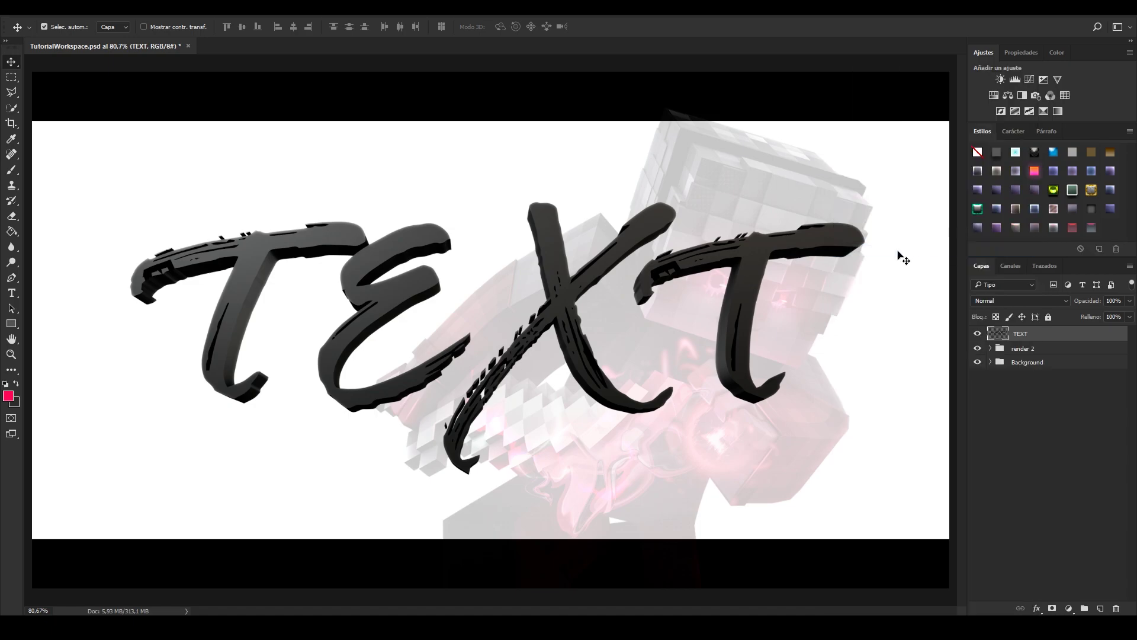
click(978, 335)
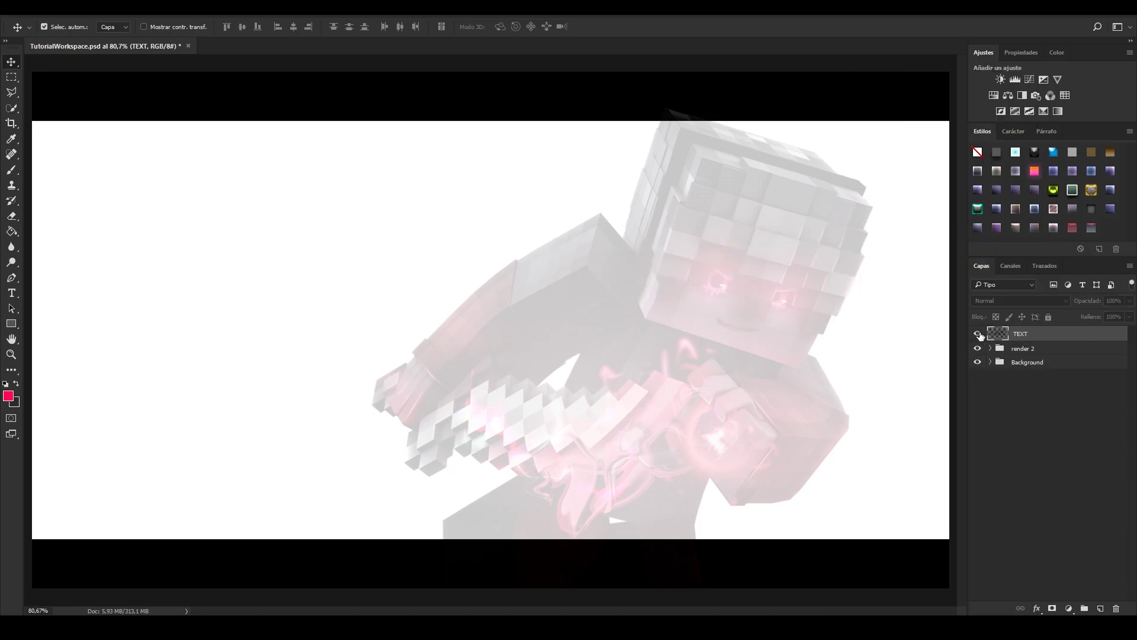
click(978, 334)
Choose the 90 px spatter brush, set its size to 168 px, and test it with a stroke across the letters
click(12, 170)
click(51, 33)
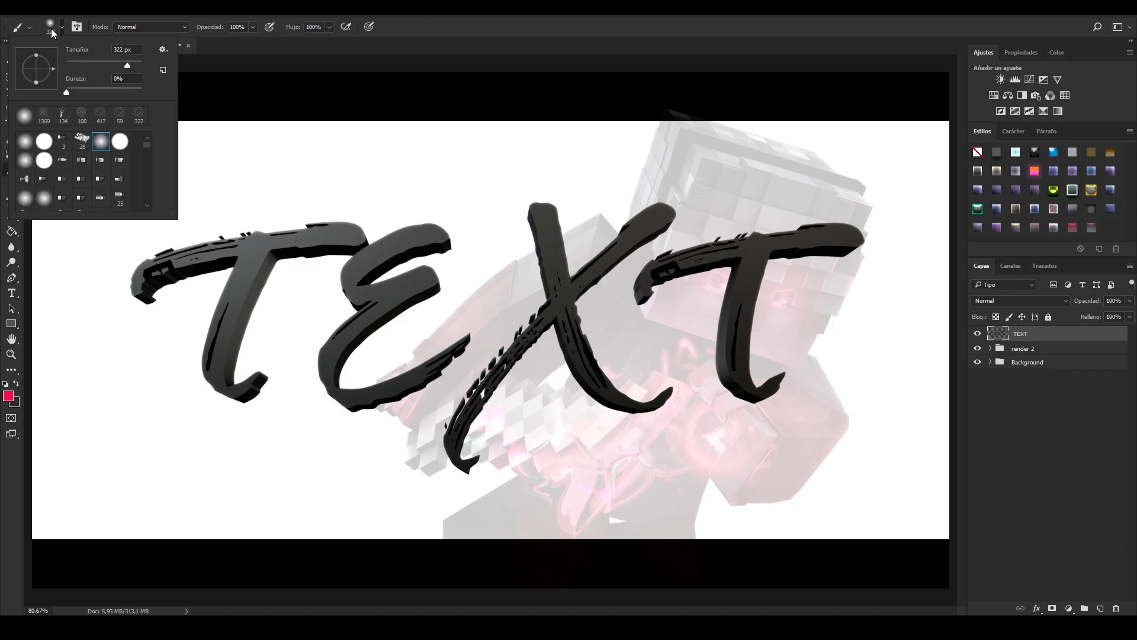
scroll(146, 151, down, 10)
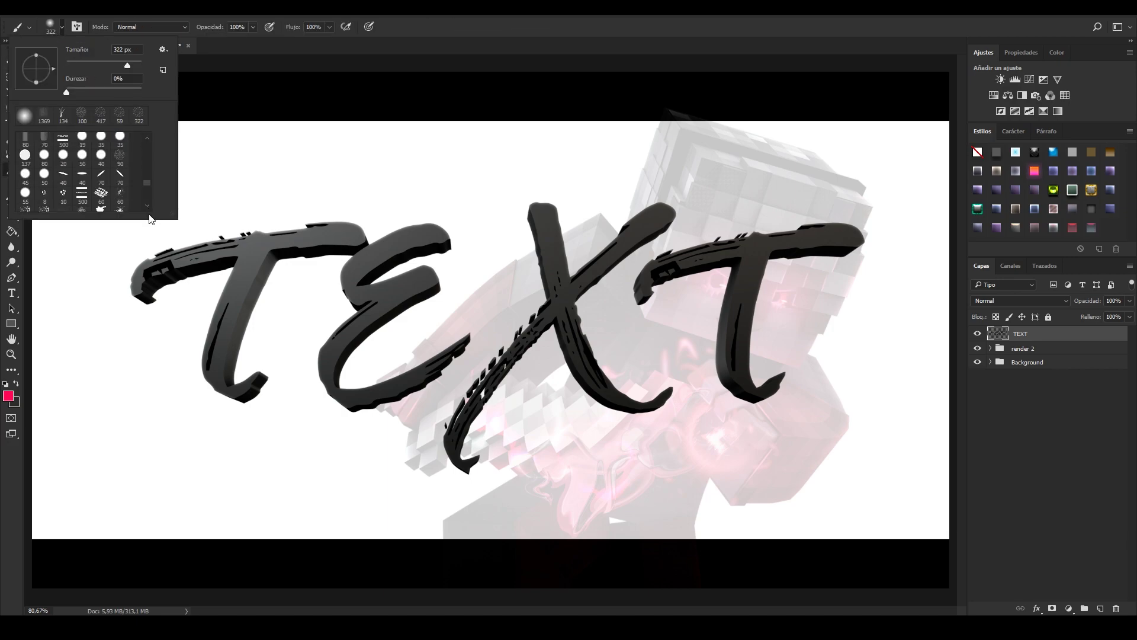
drag(174, 216, 220, 312)
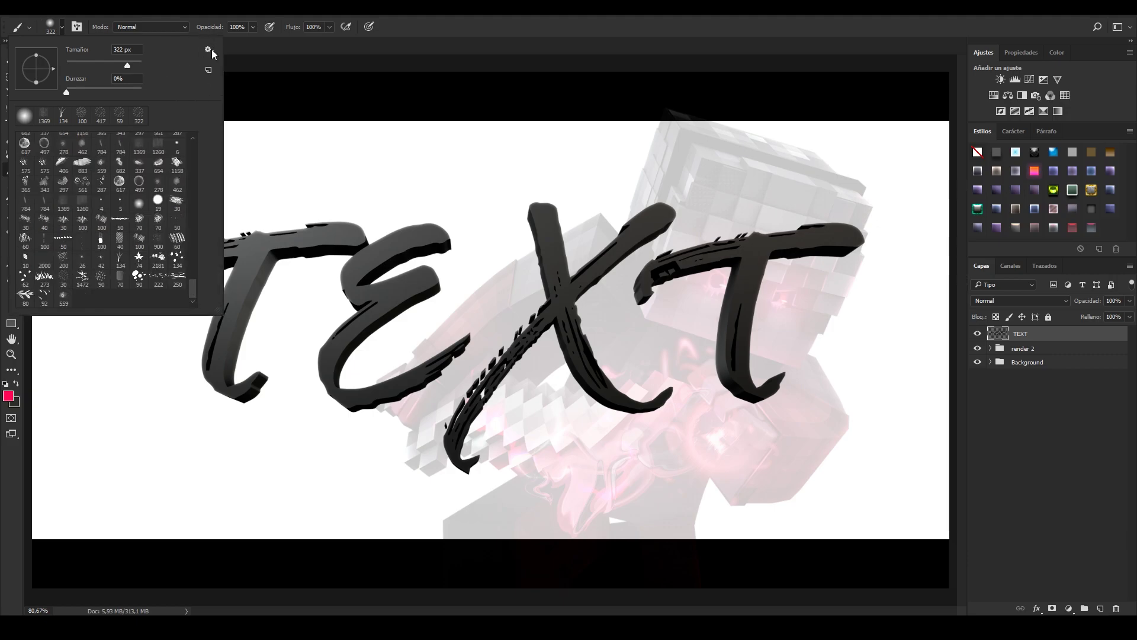
click(83, 259)
scroll(107, 224, up, 1)
scroll(107, 224, down, 1)
click(100, 261)
click(139, 277)
click(107, 279)
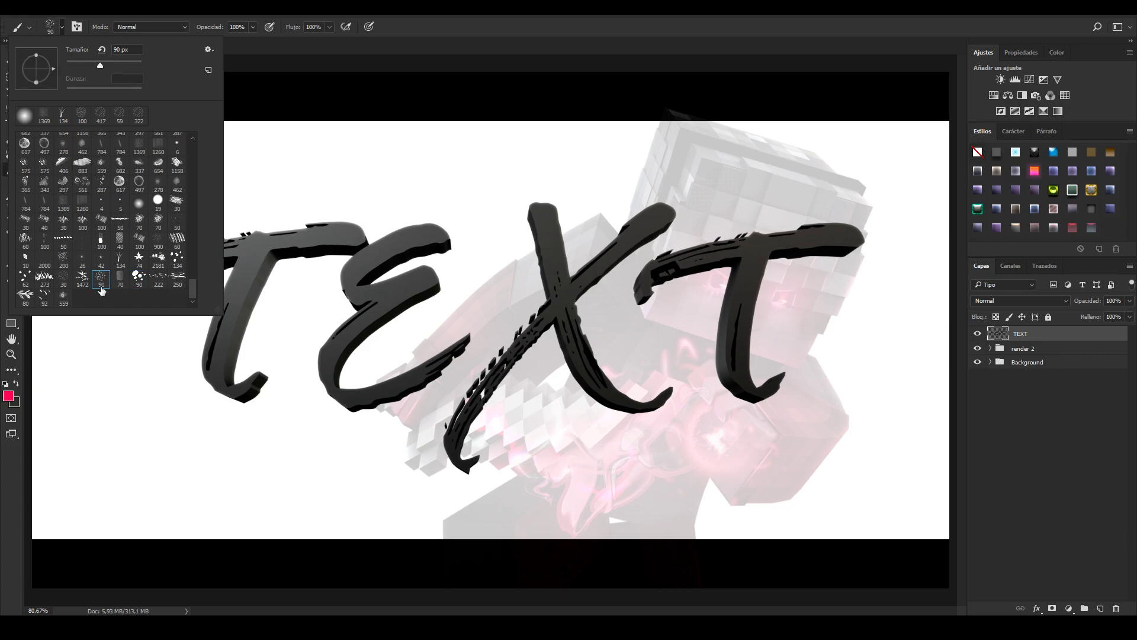
click(116, 64)
click(52, 26)
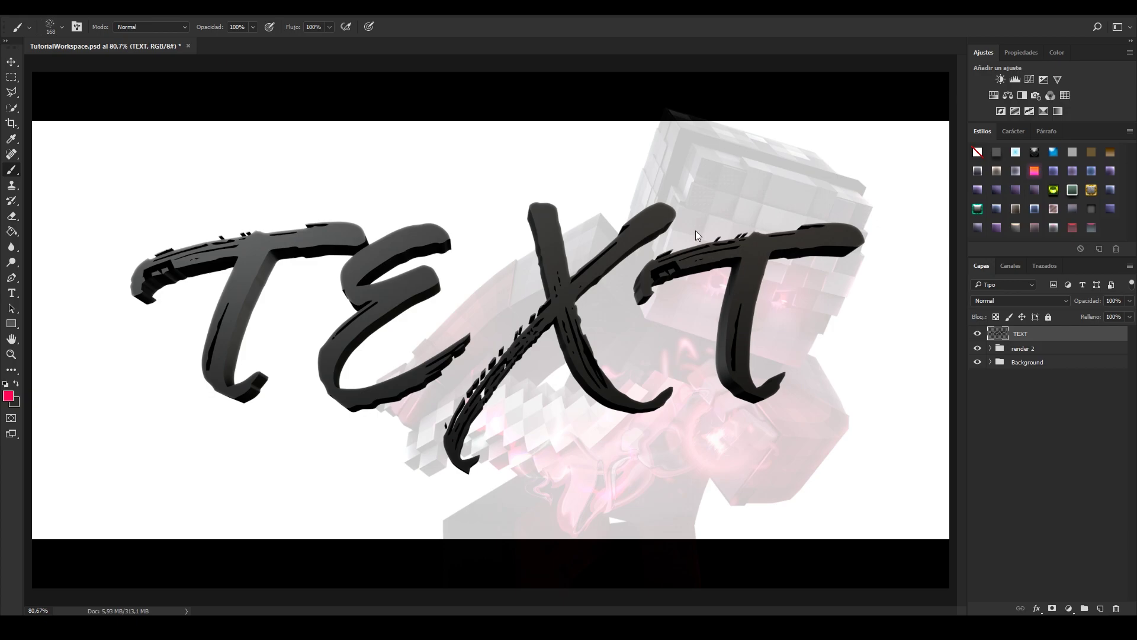
drag(696, 232, 522, 323)
key(ctrl+z)
Add a new layer above TEXT and clip it to the TEXT layer with a clipping mask
click(1100, 608)
right_click(1023, 337)
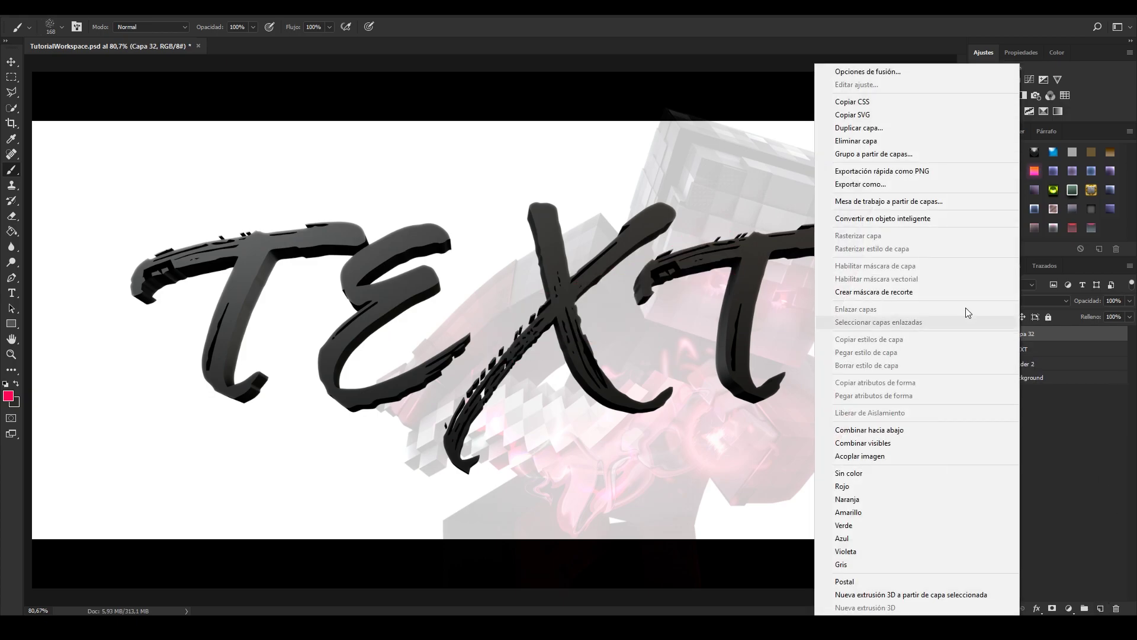
click(917, 298)
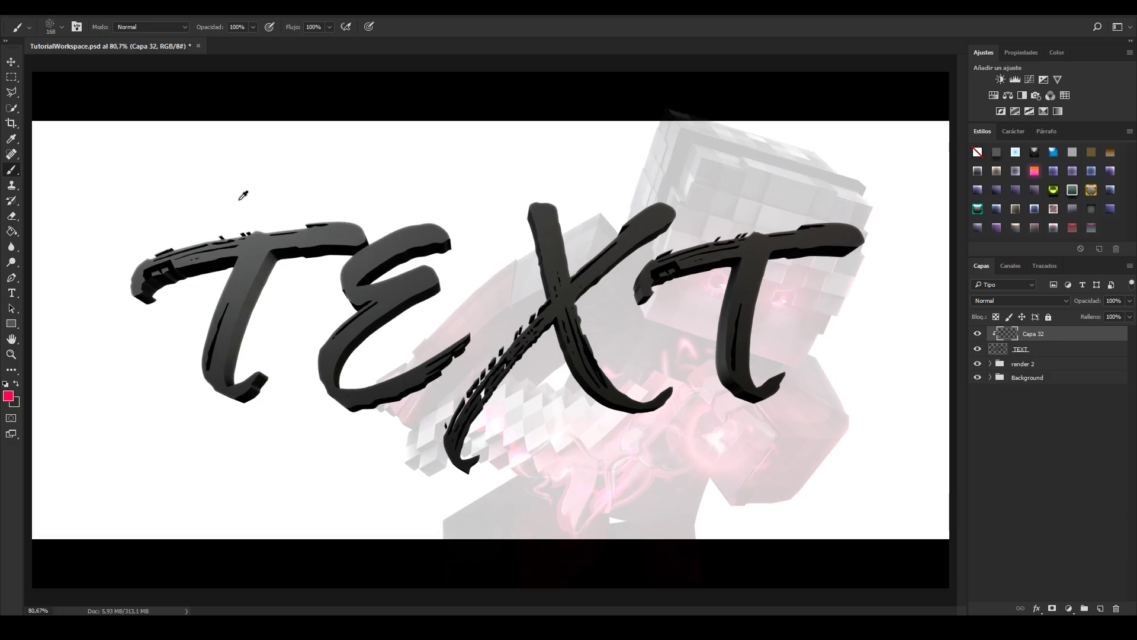
key(ctrl+z)
Set the spatter brush's size to 228 px and pick a fully saturated bright pink as the foreground colour
click(60, 29)
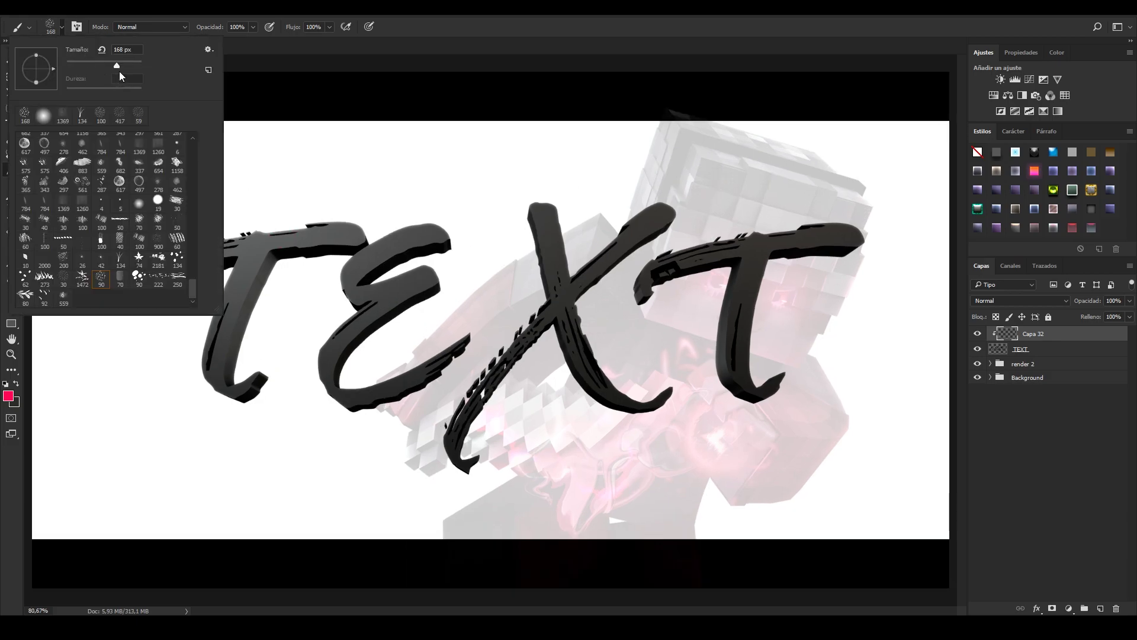
click(123, 65)
click(61, 28)
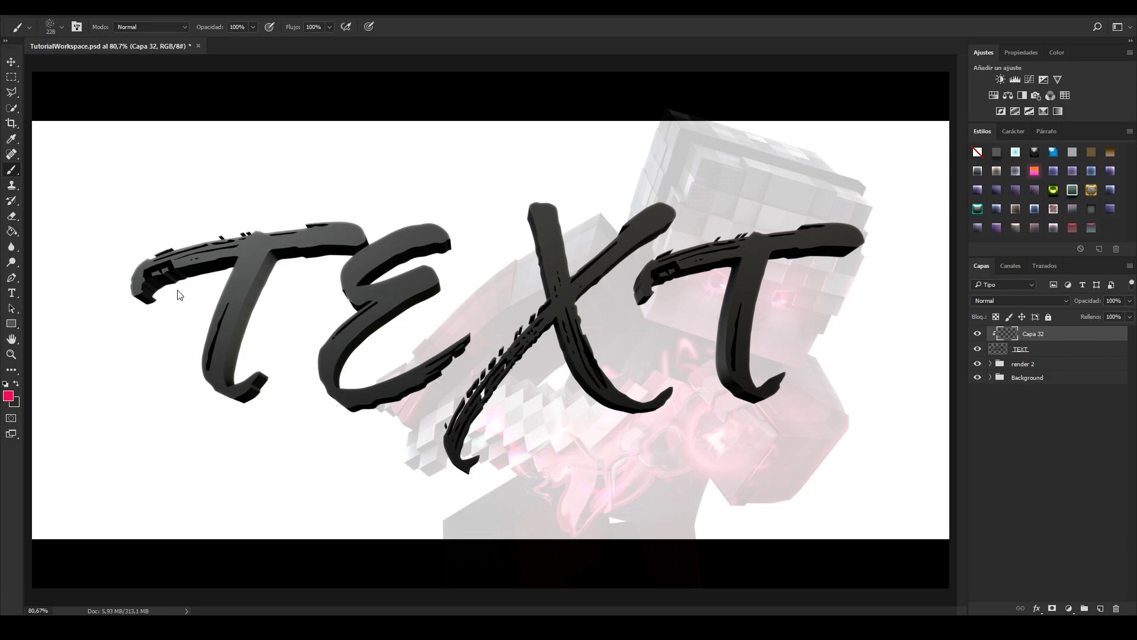
click(8, 396)
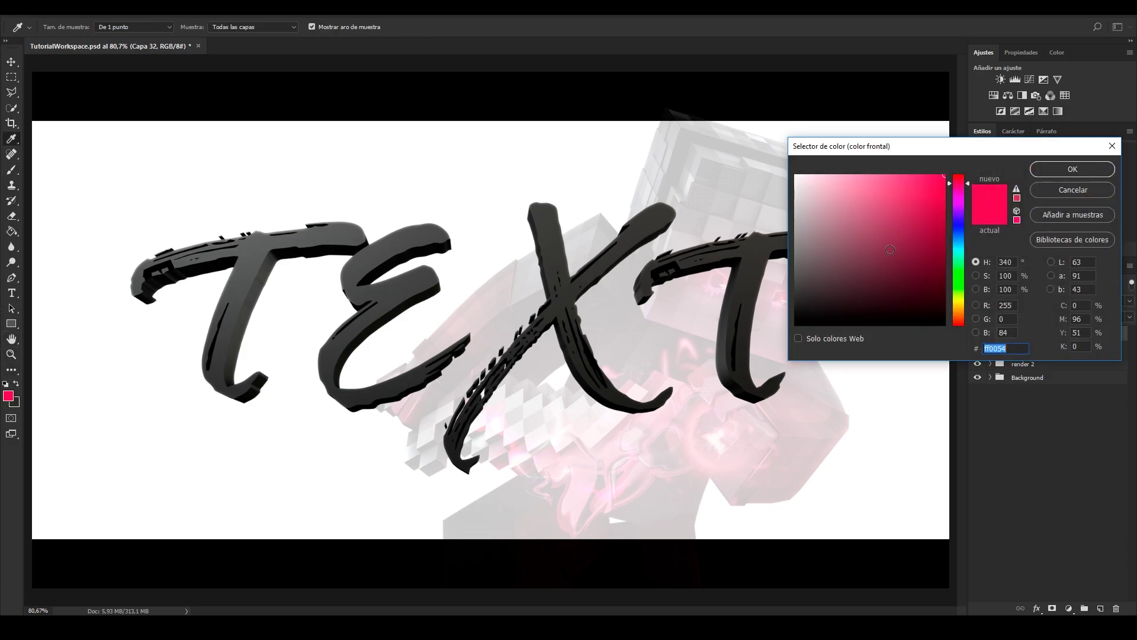
mouse_move(835, 207)
mouse_down()
mouse_move(886, 297)
mouse_move(873, 274)
mouse_move(918, 240)
mouse_move(949, 173)
mouse_up()
click(1109, 174)
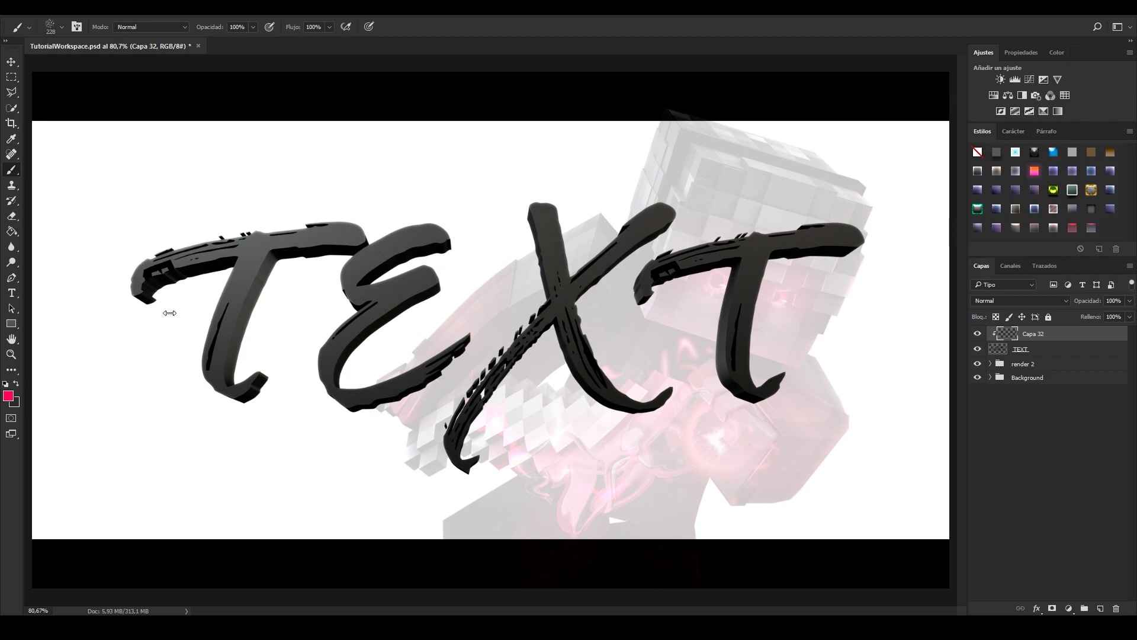
drag(167, 317, 237, 391)
key(ctrl+z)
drag(150, 333, 249, 373)
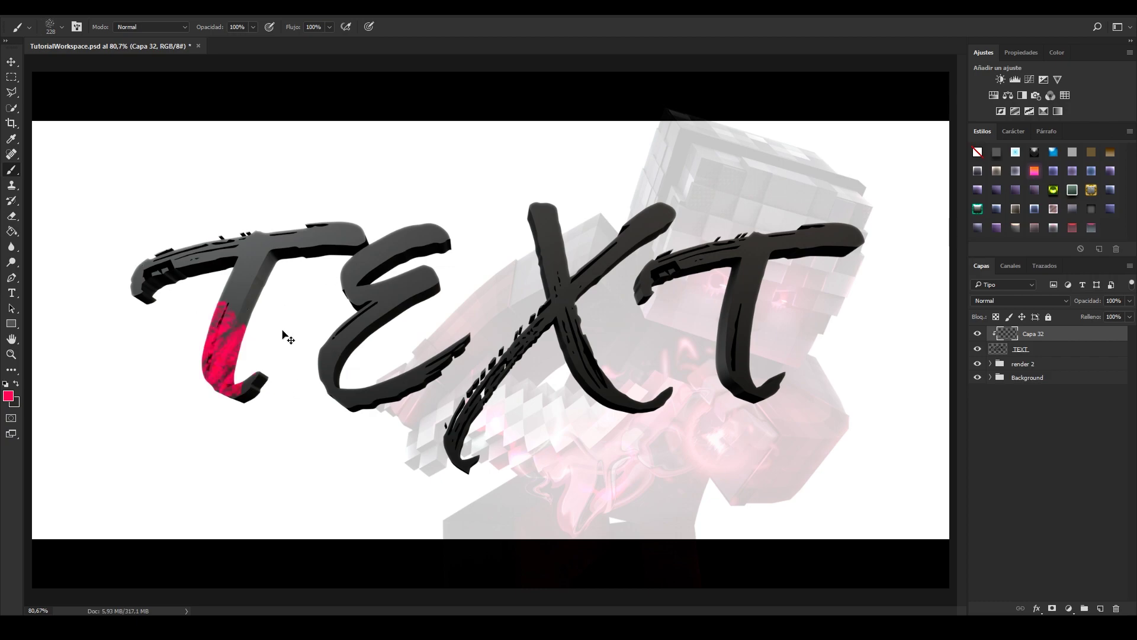
key(ctrl+z)
drag(175, 337, 251, 379)
drag(541, 245, 553, 296)
drag(731, 290, 738, 355)
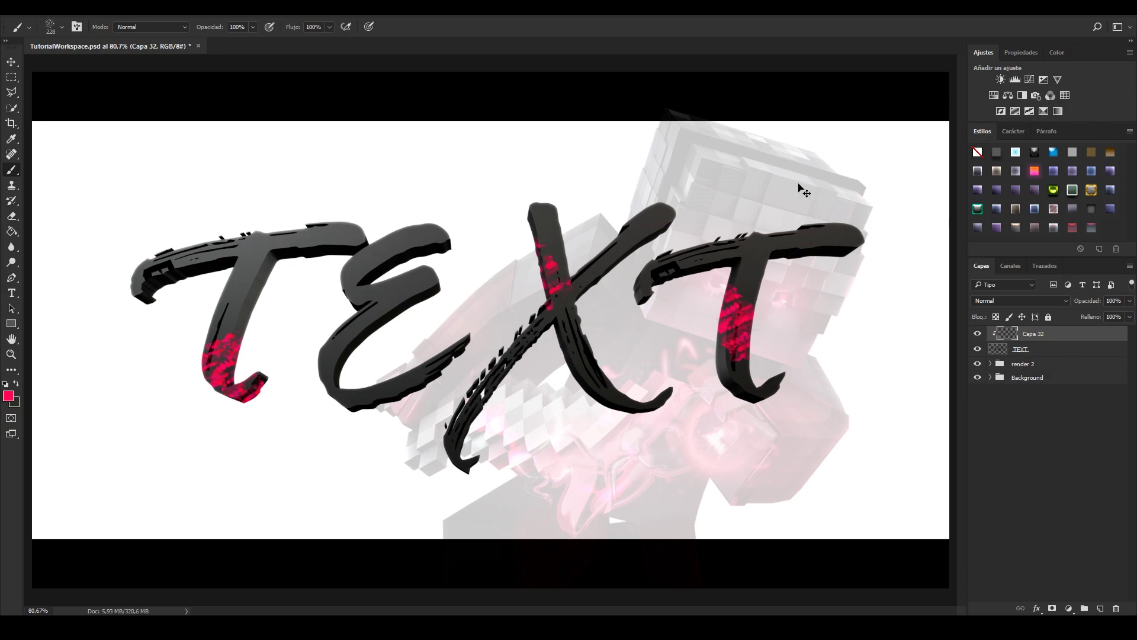
key(ctrl+alt+z)
key(ctrl+alt+z)
key(ctrl+alt+z)
drag(356, 272, 371, 323)
key(ctrl+alt+z)
Paint pink spatter over both lower legs of the X and add small pink specks to the second T
drag(456, 432, 480, 403)
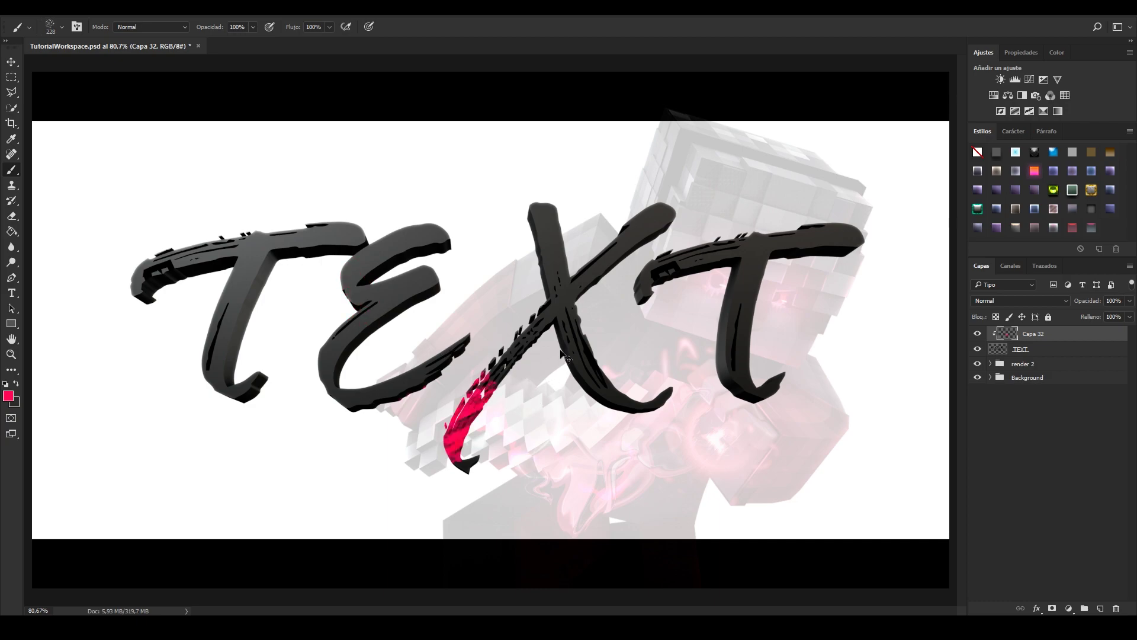
drag(568, 361, 652, 385)
click(752, 266)
key(ctrl+alt+z)
click(811, 289)
drag(734, 324, 735, 344)
Add pink spatter to the crossbar and upper stem of the first T, undoing unsatisfactory dabs
drag(169, 261, 231, 270)
key(ctrl+alt+z)
drag(128, 260, 189, 257)
key(ctrl+z)
click(196, 265)
Paint pink spatter on the lower curve of the E, undoing the trial dabs on its upper parts
drag(322, 278, 331, 260)
key(ctrl+z)
click(373, 246)
key(ctrl+z)
click(468, 220)
key(ctrl+z)
click(323, 332)
key(ctrl+z)
click(339, 382)
Erase parts of the pink spatter on the E with the Eraser to break up its coverage
click(12, 217)
click(62, 27)
click(370, 286)
click(350, 304)
click(398, 388)
Set the foreground colour to a muted green, #96bcac
alt+scroll(416, 311, down, 1)
alt+scroll(417, 314, up, 2)
key(i)
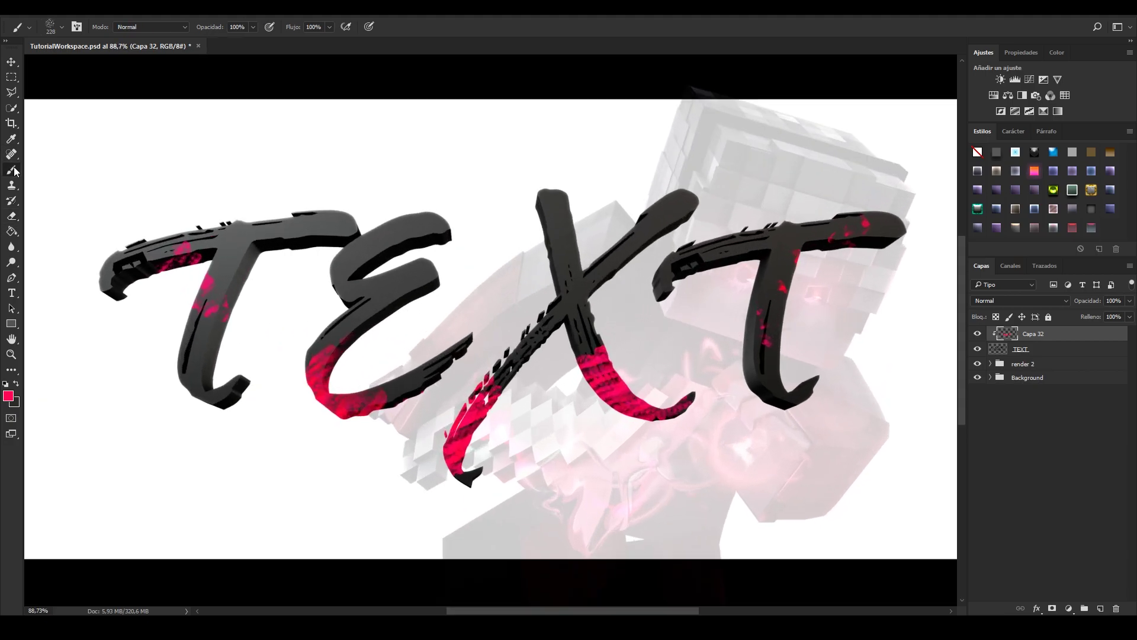
click(9, 395)
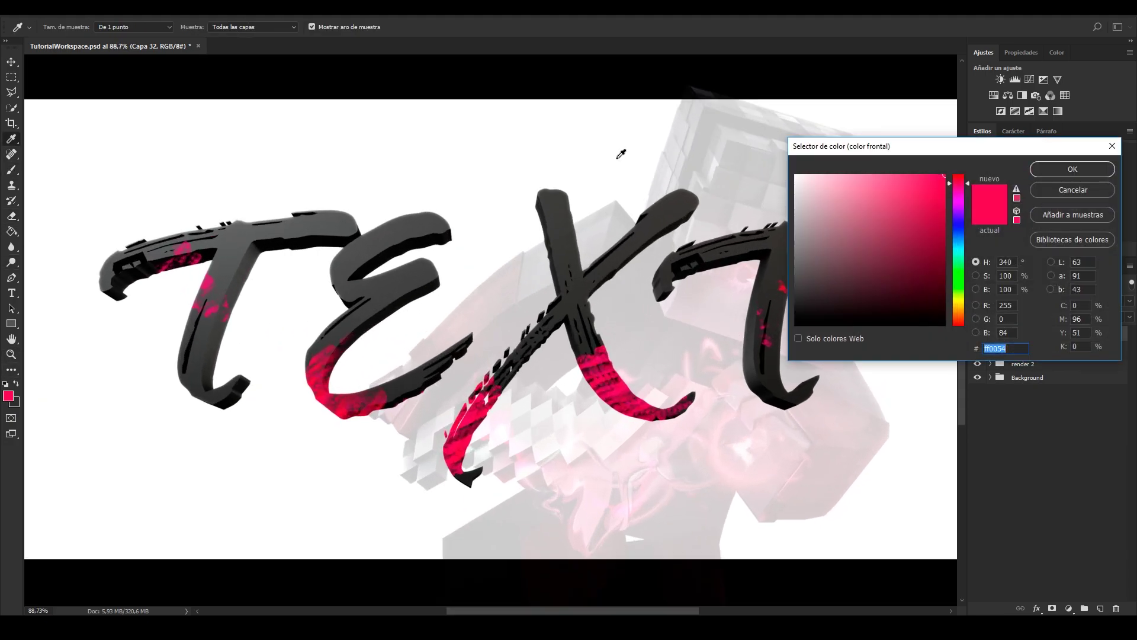
click(959, 260)
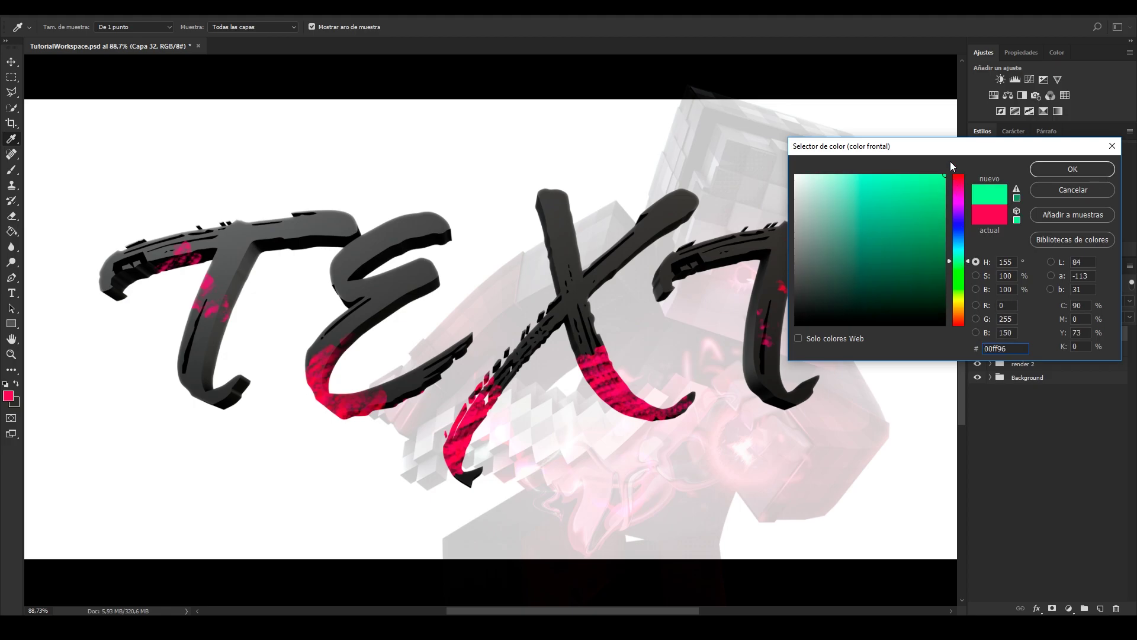
mouse_move(911, 198)
mouse_down()
mouse_move(871, 216)
mouse_move(847, 211)
mouse_up()
drag(846, 222, 831, 216)
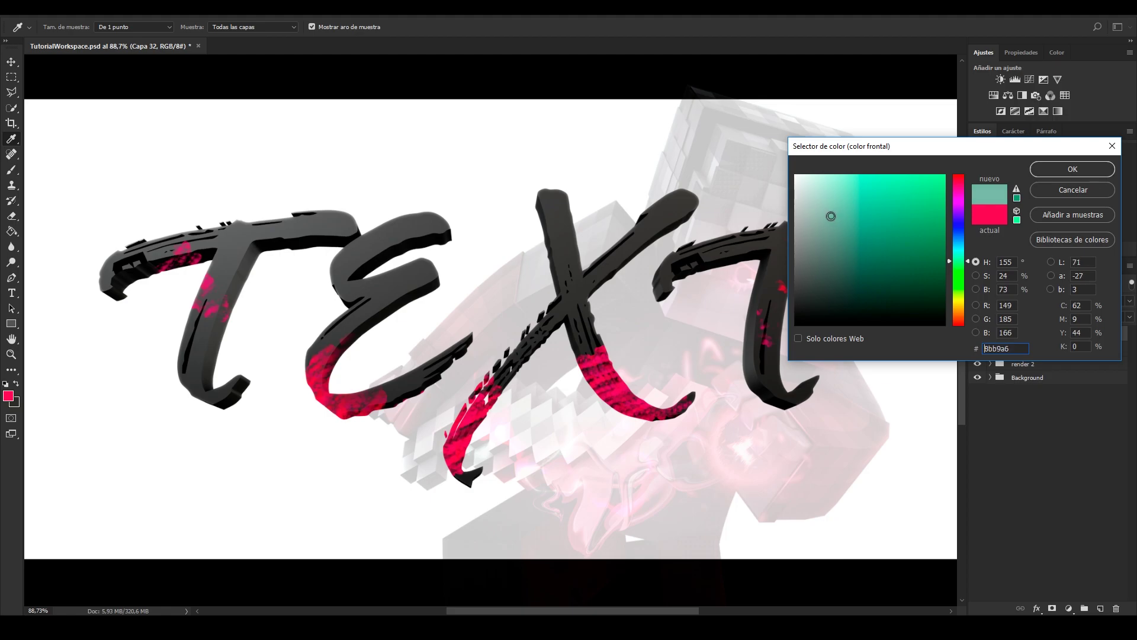
click(1073, 168)
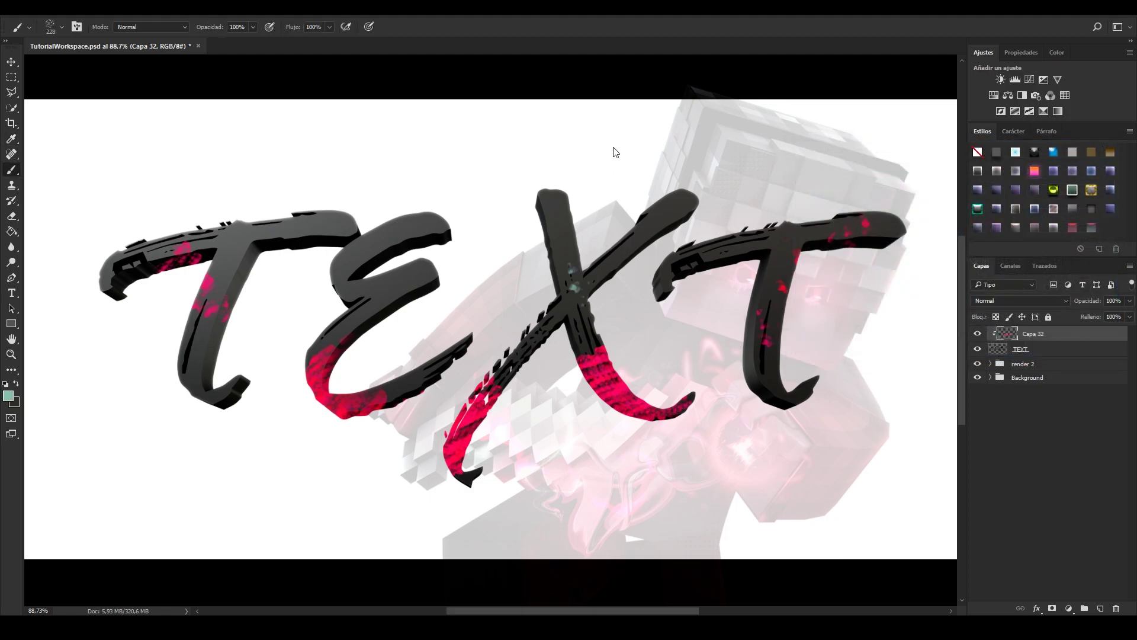
drag(771, 342, 801, 329)
key(ctrl+z)
mouse_move(344, 290)
mouse_down()
mouse_move(351, 275)
mouse_move(391, 269)
mouse_up()
key(ctrl+z)
drag(193, 346, 207, 330)
key(ctrl+z)
click(249, 207)
key(ctrl+z)
click(217, 379)
key(ctrl+z)
click(47, 30)
scroll(122, 225, down, 1)
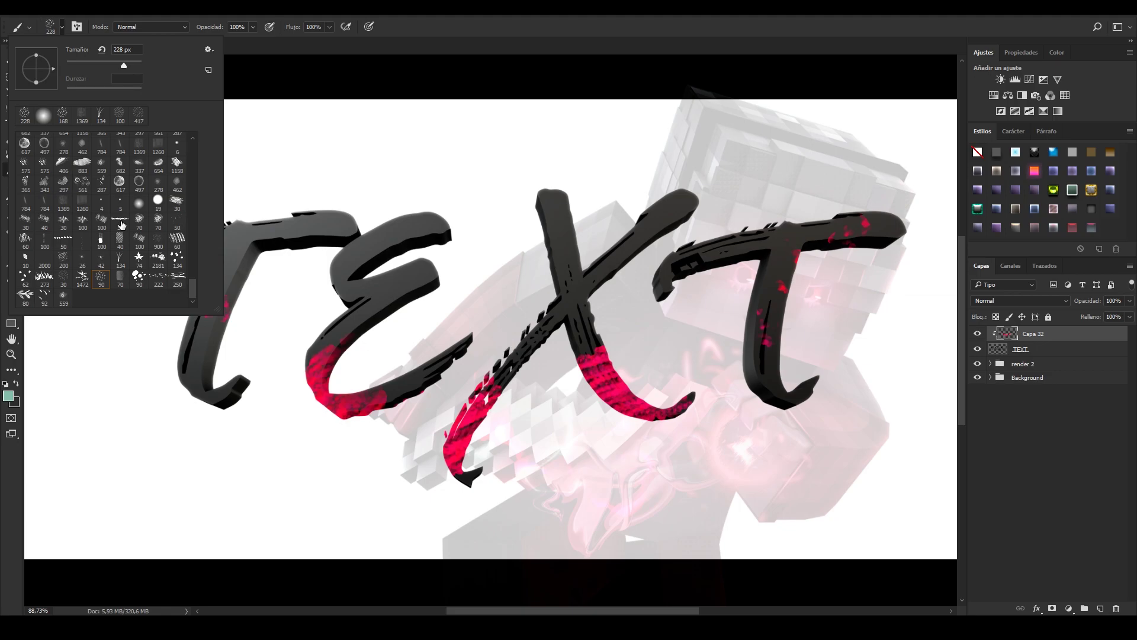
click(63, 279)
click(202, 389)
key(ctrl+z)
click(58, 29)
click(193, 379)
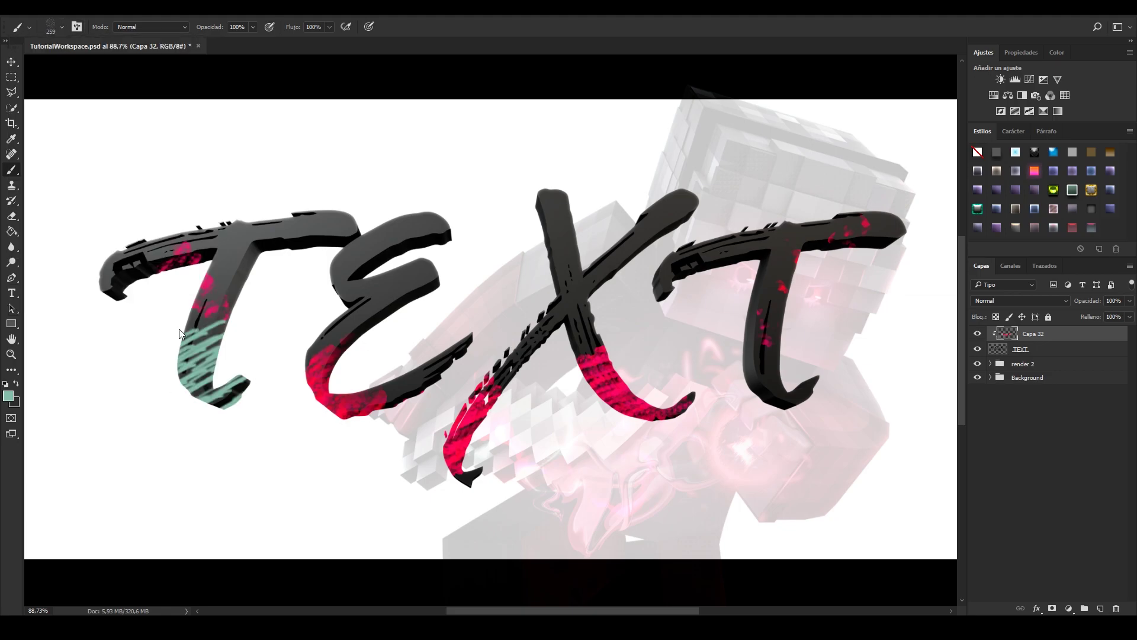
key(ctrl+z)
click(208, 388)
key(ctrl+z)
drag(358, 331, 329, 227)
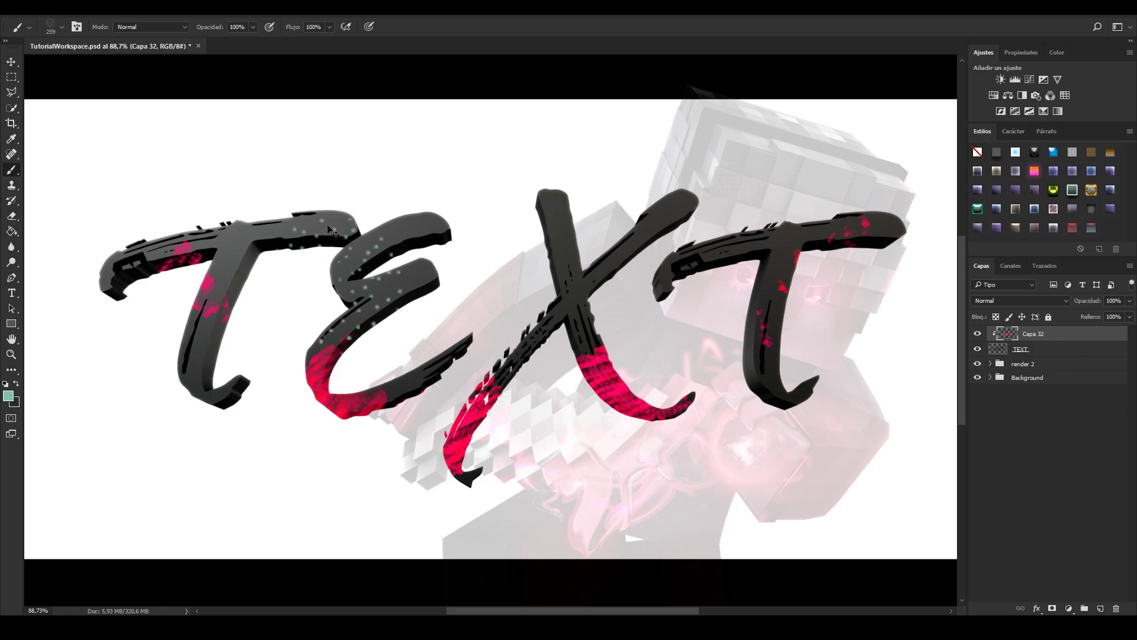
click(56, 30)
click(177, 259)
click(347, 314)
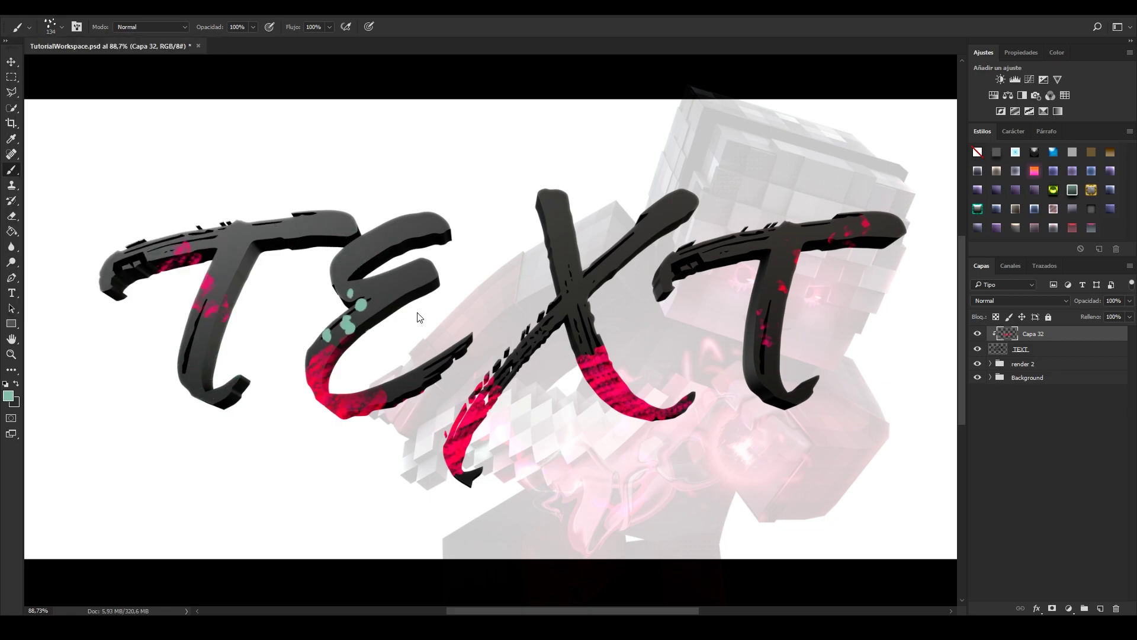
key(ctrl+z)
Choose the 100 px textured brush, test it on the E, undo the stroke, and set its size to 417 px
click(49, 28)
drag(194, 287, 194, 139)
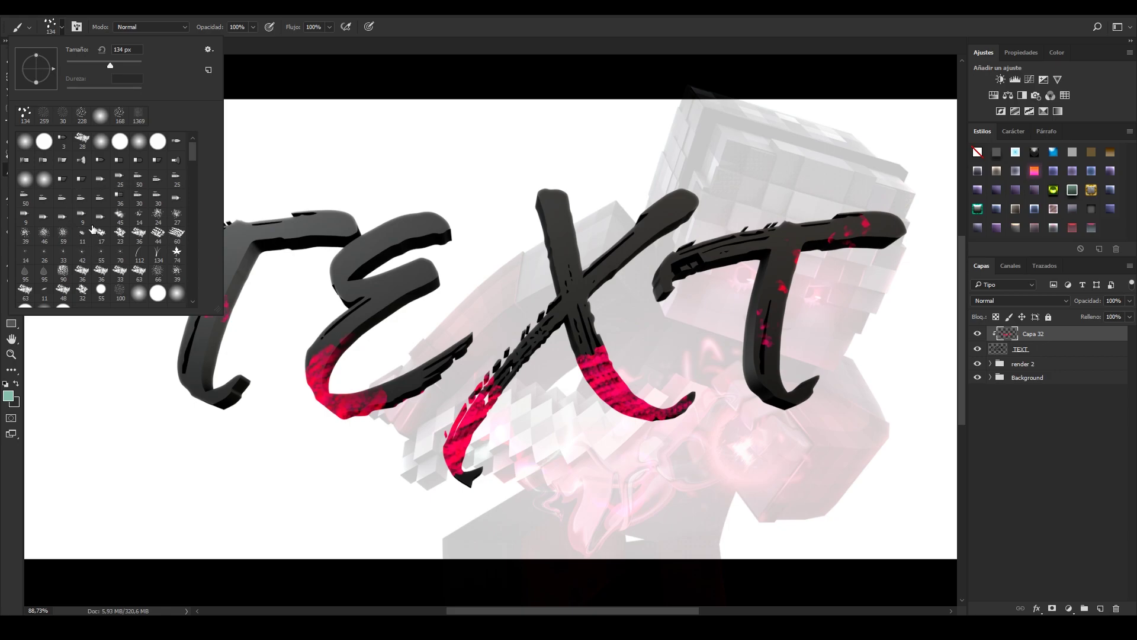
scroll(141, 187, down, 1)
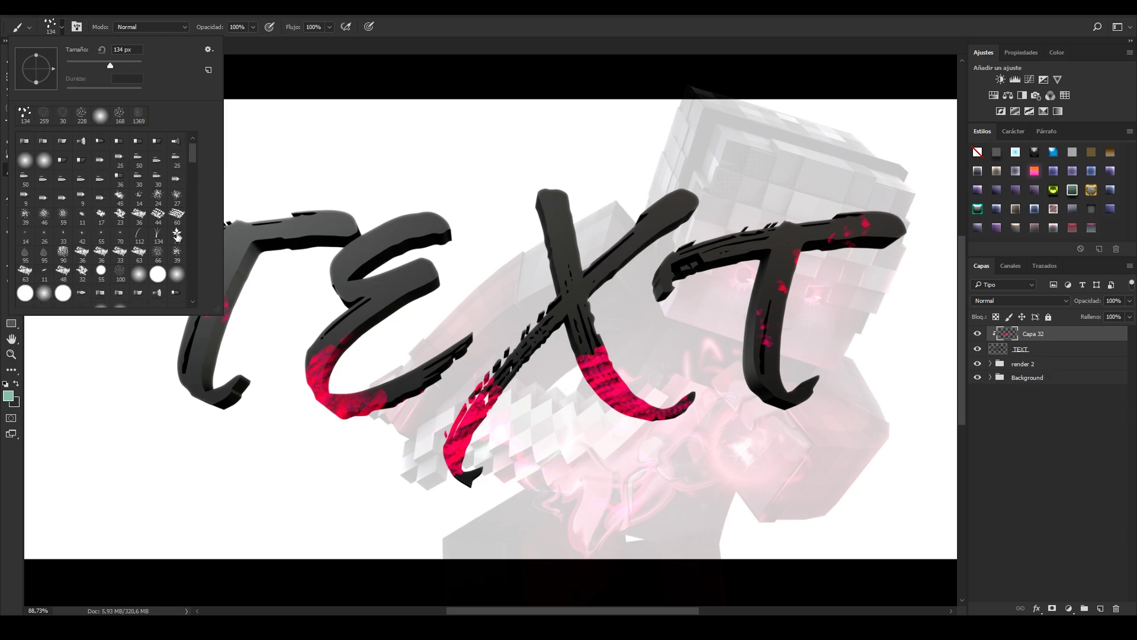
click(119, 273)
drag(310, 361, 360, 331)
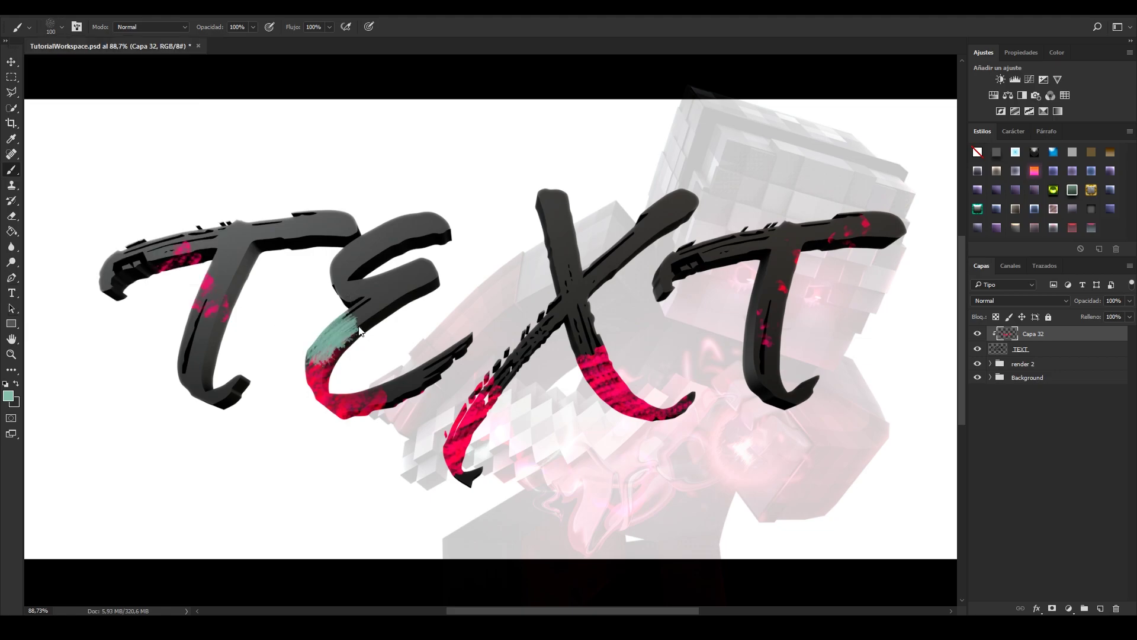
key(ctrl+z)
click(62, 27)
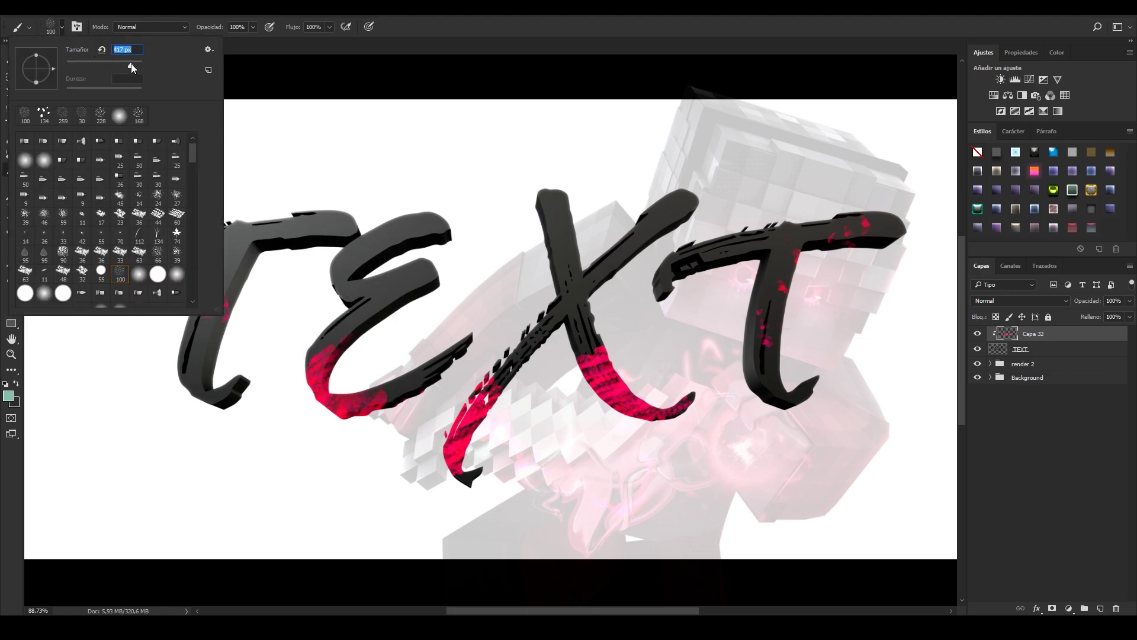
click(62, 27)
Dab muted green texture on the foot of the first T and the upper part of the E
click(194, 401)
key(ctrl+z)
click(220, 472)
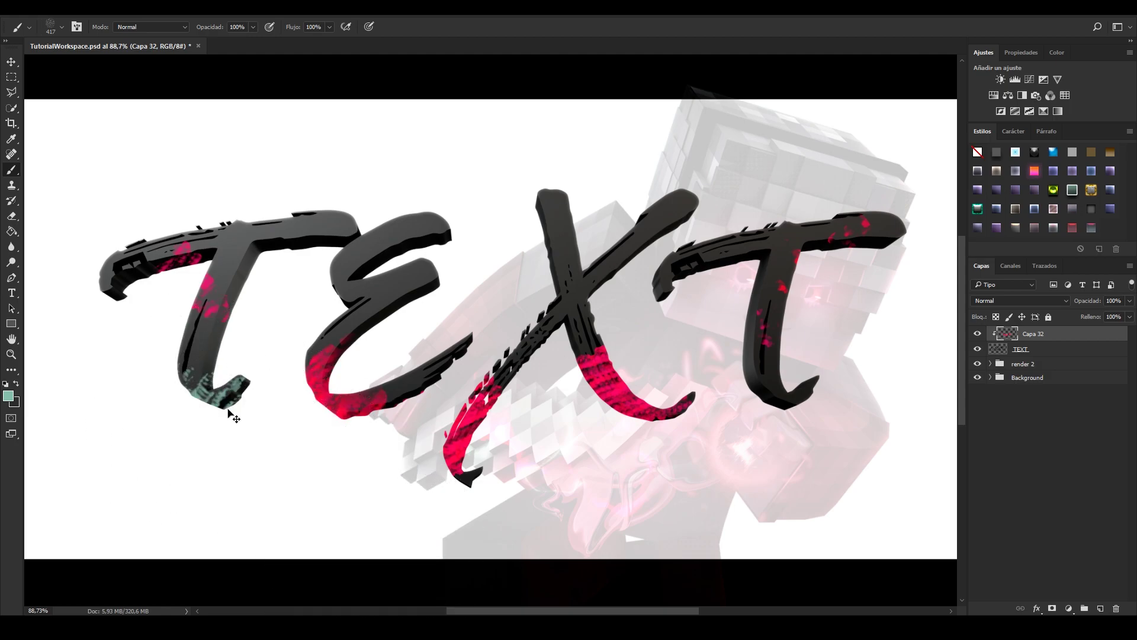
key(ctrl+z)
click(269, 434)
click(385, 258)
key(ctrl+z)
click(444, 219)
Dab muted green texture over the second T, the lower legs of the X and the bottom of the E
click(728, 276)
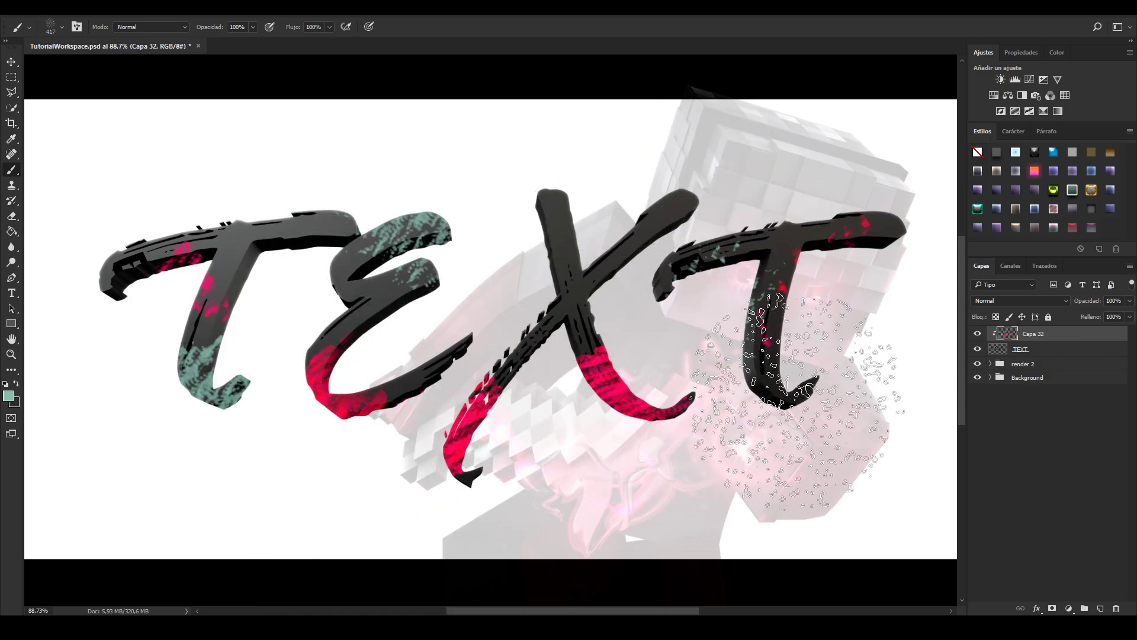
click(769, 336)
key(ctrl+z)
click(765, 333)
mouse_move(809, 427)
mouse_down()
mouse_move(787, 482)
mouse_move(762, 457)
mouse_up()
click(636, 452)
click(475, 431)
click(374, 416)
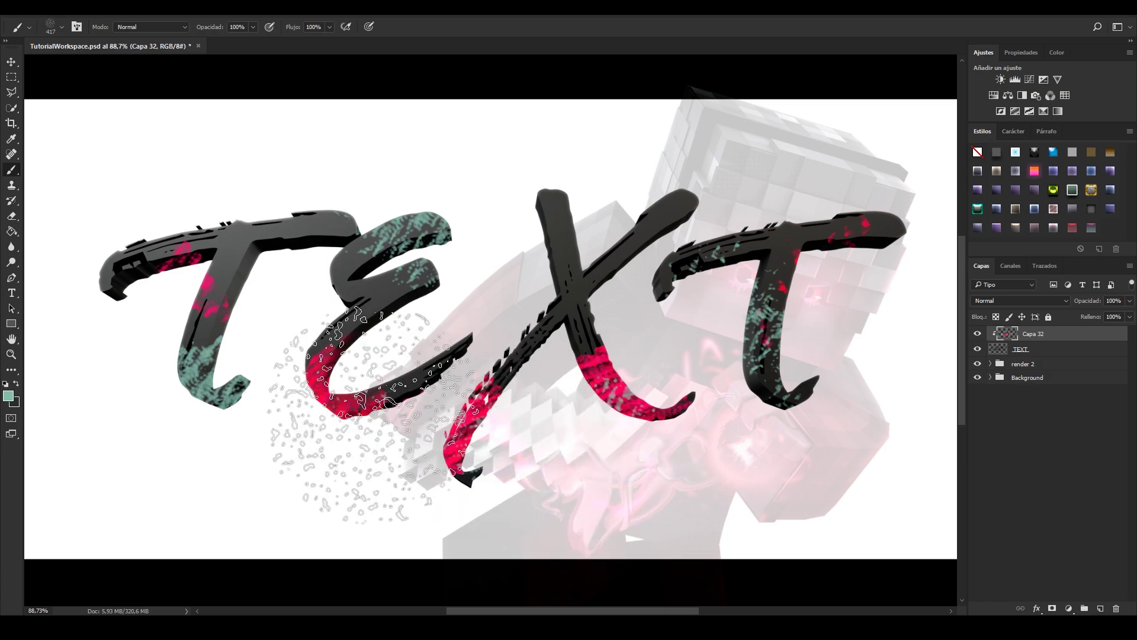
Change the foreground colour to a bright blue, about #4390d8
click(8, 396)
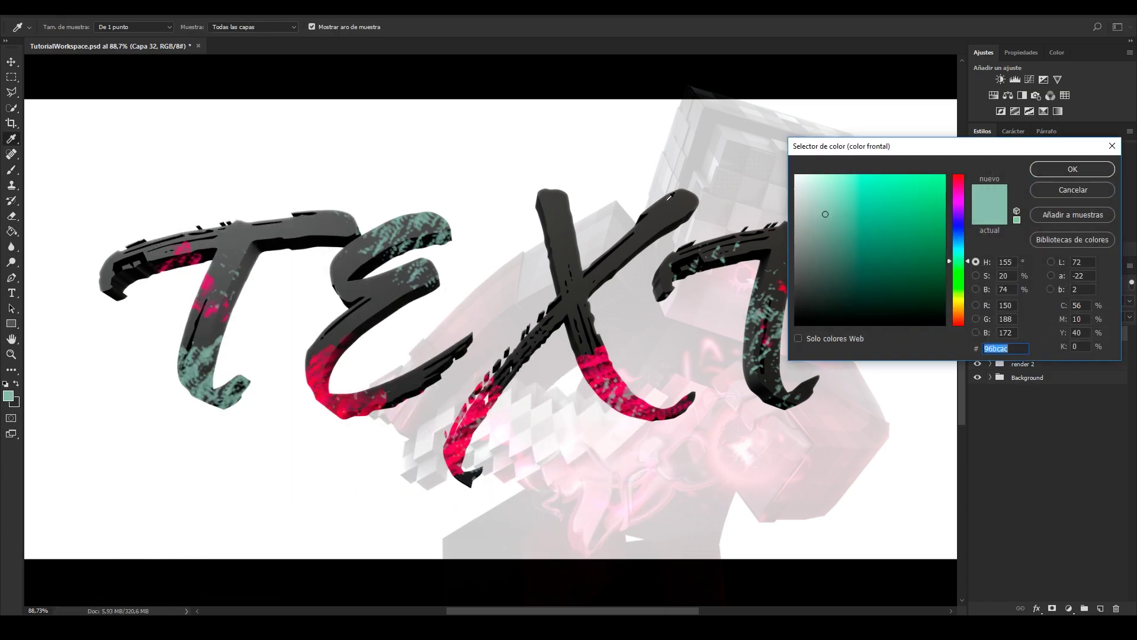
click(959, 221)
click(861, 201)
click(862, 214)
click(954, 233)
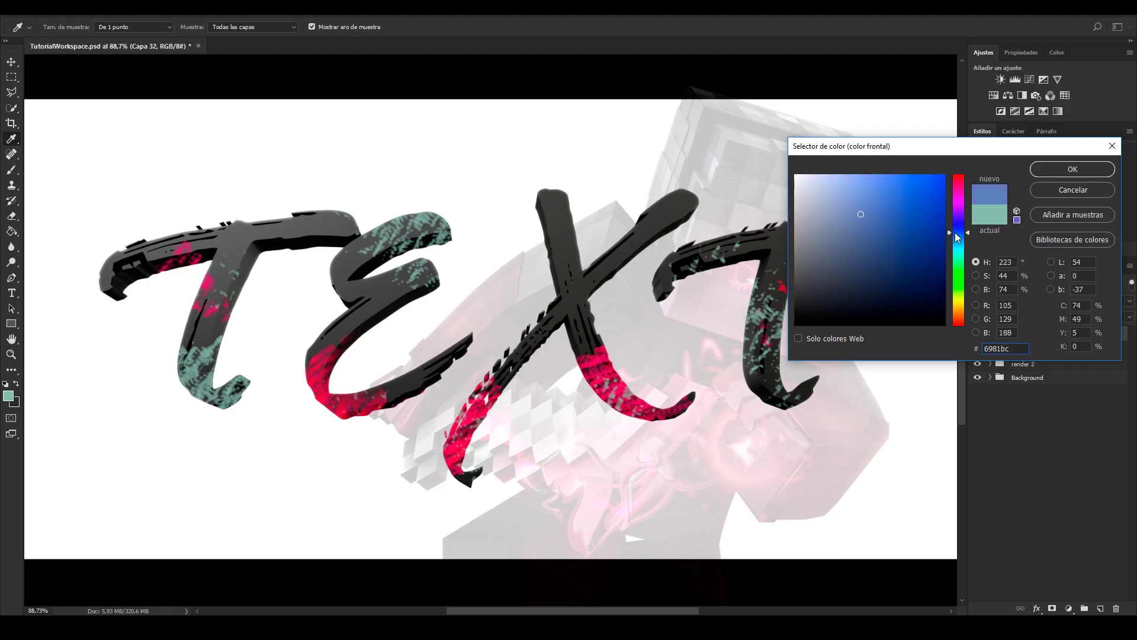
click(908, 202)
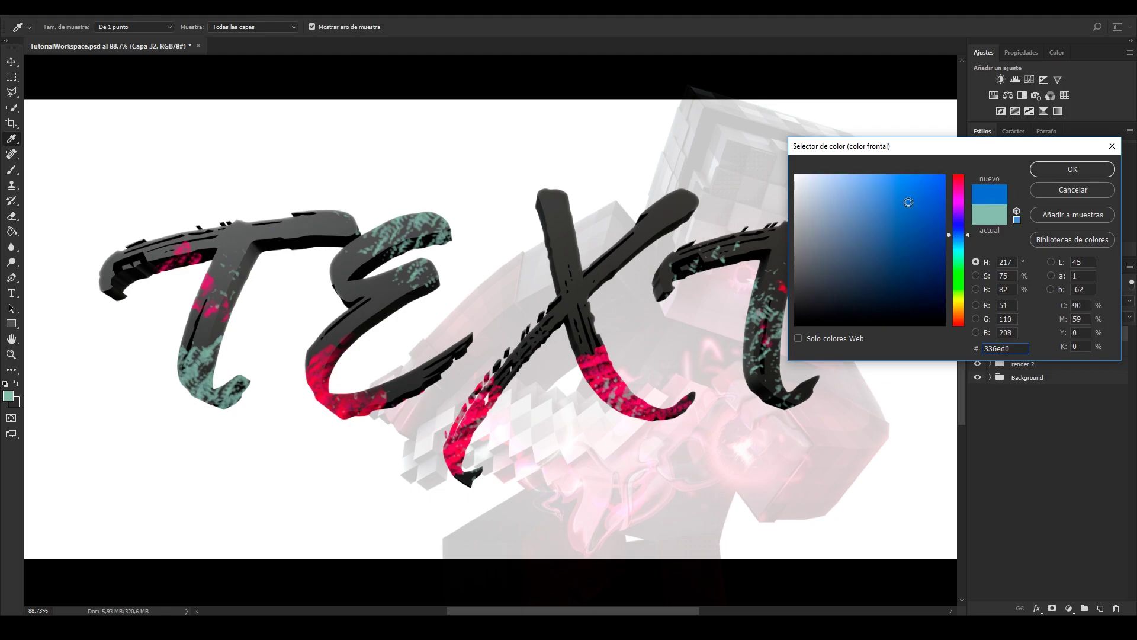
click(959, 241)
drag(961, 241, 961, 238)
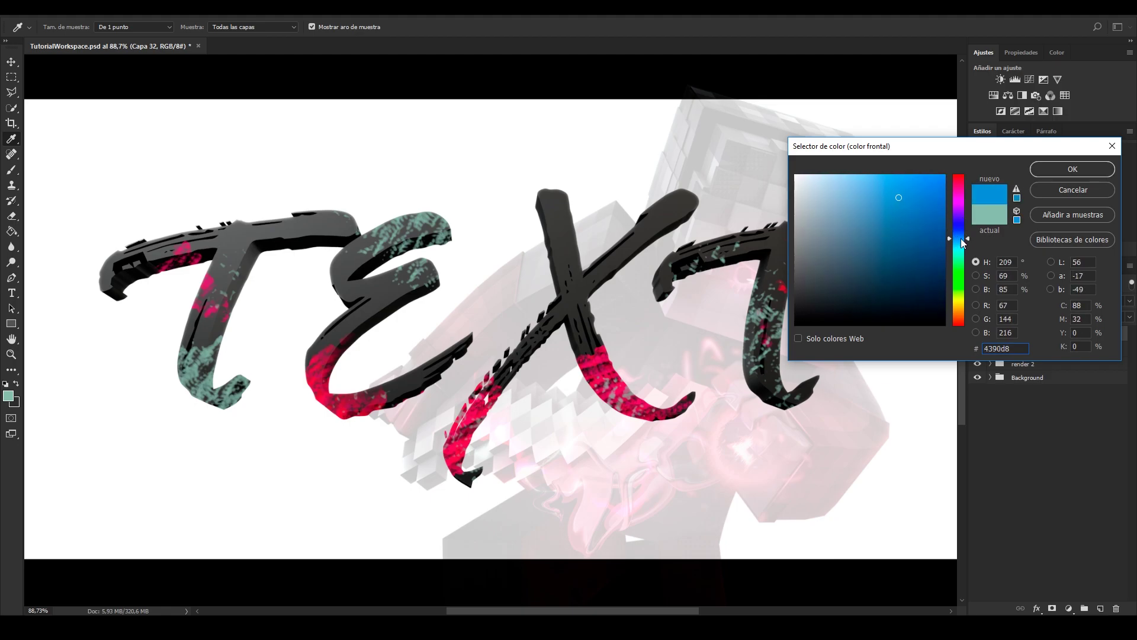
click(1048, 175)
Paint blue texture on the upper and middle parts of the X and the crossbar of the first T
click(610, 277)
key(ctrl+z)
drag(557, 237, 554, 208)
drag(304, 230, 323, 242)
alt+scroll(486, 353, down, 1)
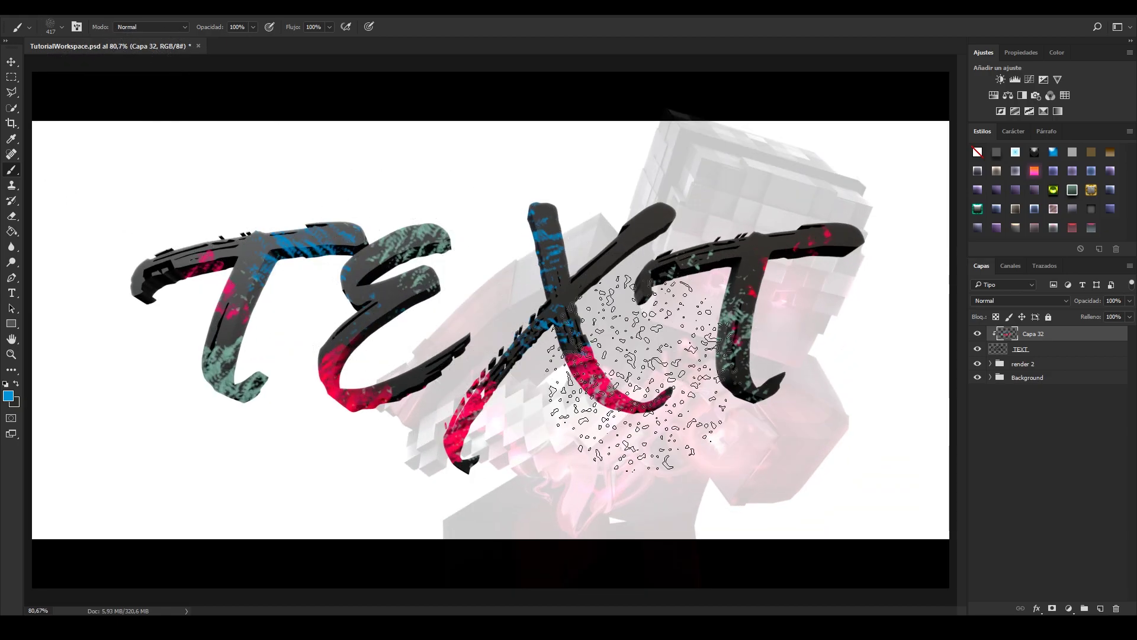
key(m)
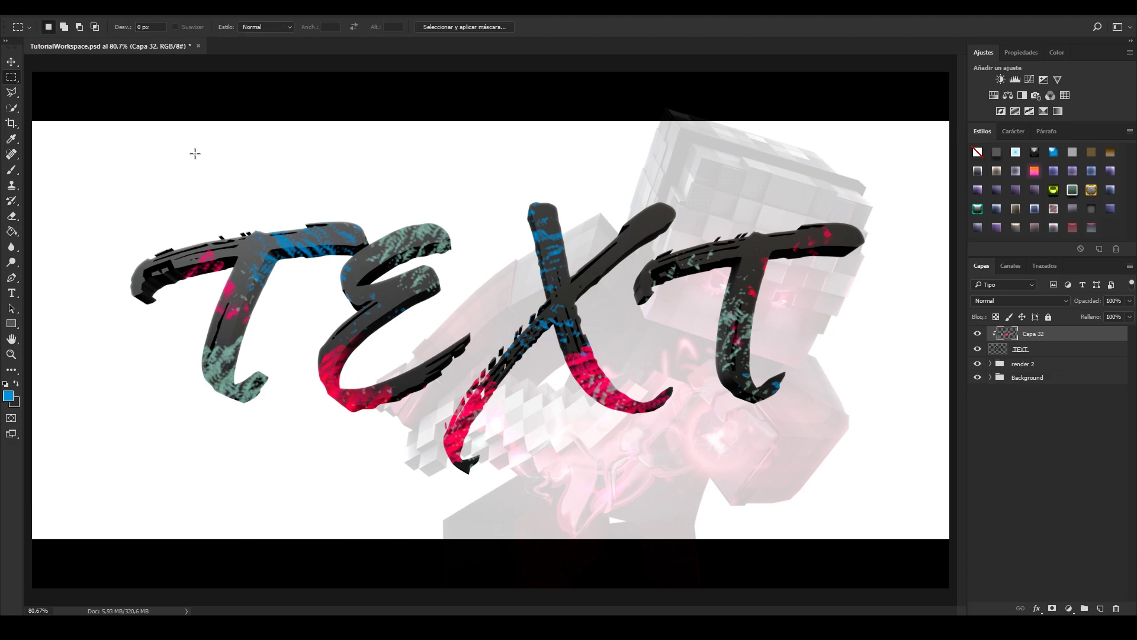
Try the Superponer blend mode on Capa 32, switch it to Sobreexponer color, and compare with the layer hidden and shown
click(976, 348)
click(977, 348)
click(998, 301)
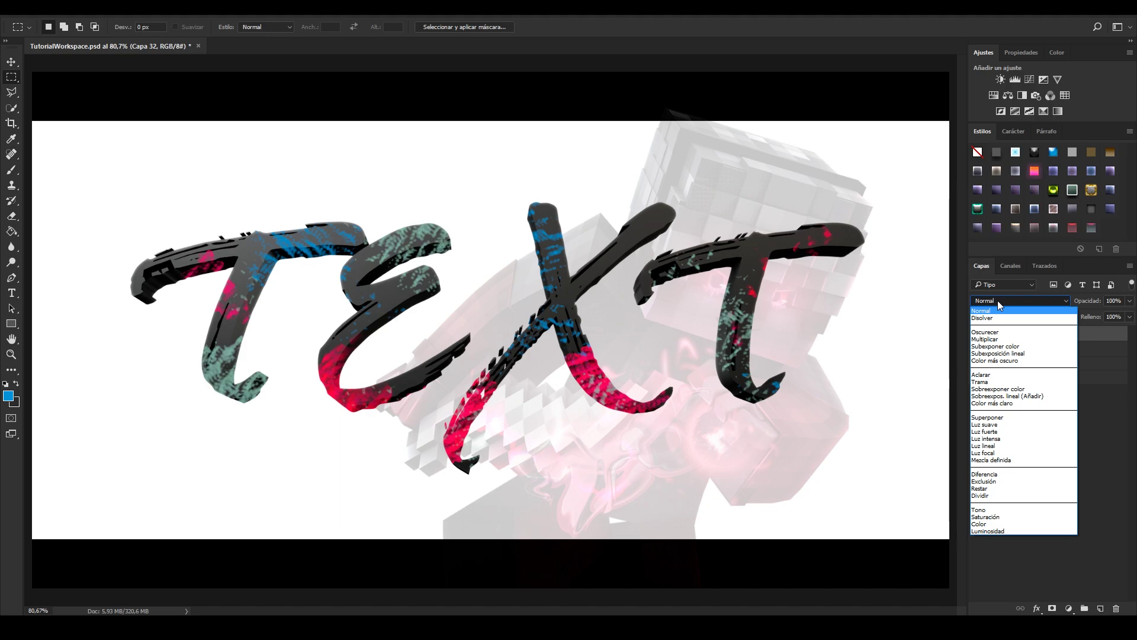
click(988, 417)
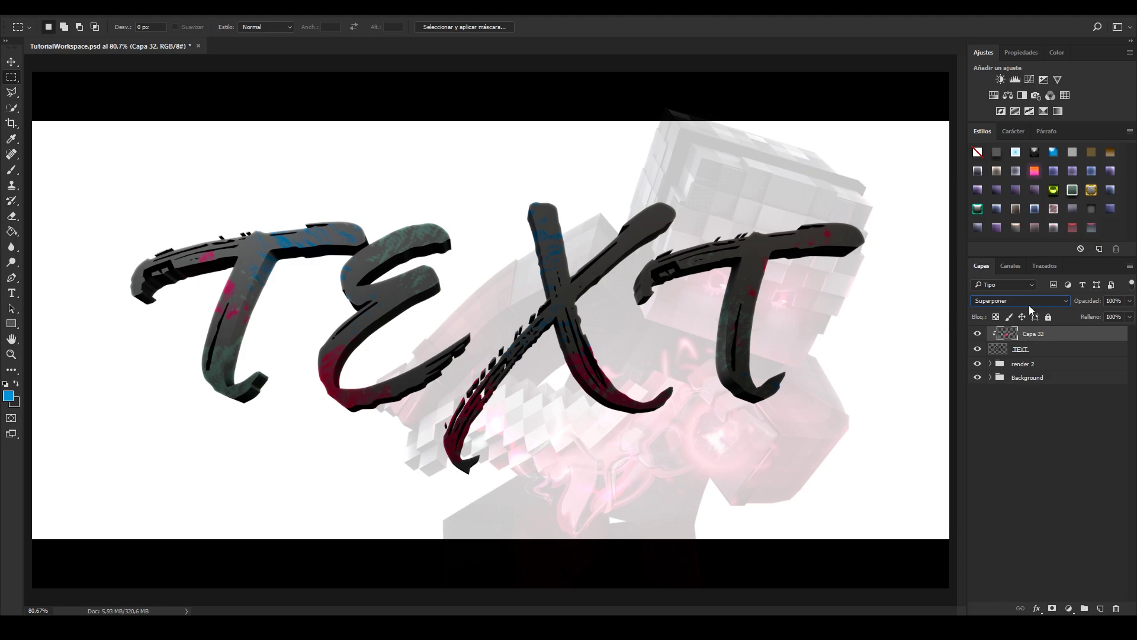
click(1058, 301)
click(1031, 389)
click(977, 335)
click(977, 336)
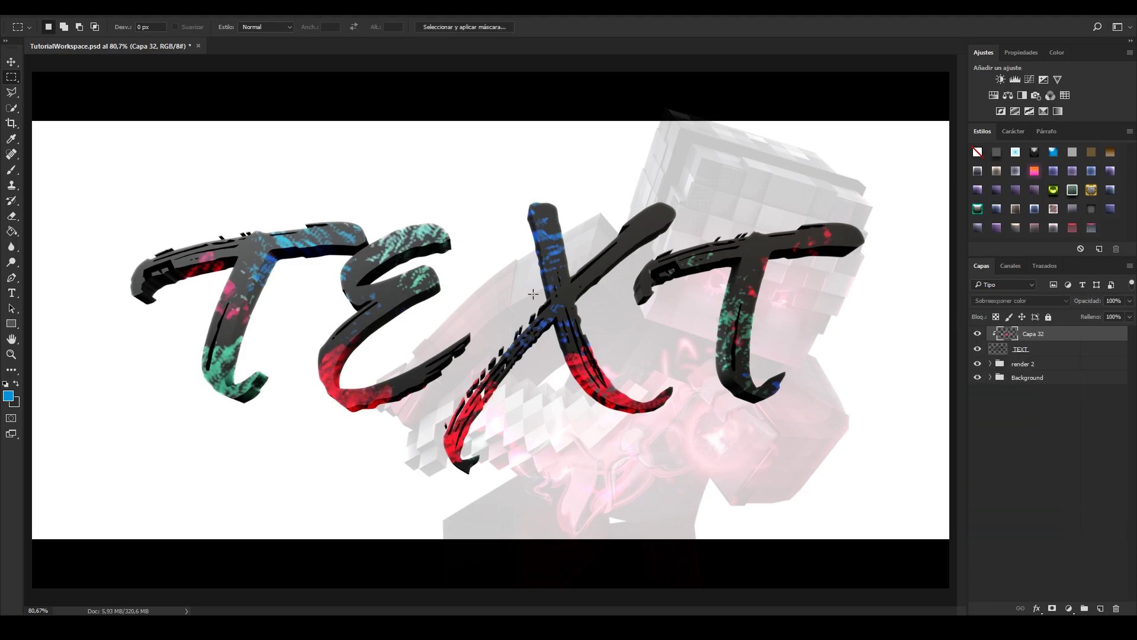
Switch Capa 32 to Normal for a close-up comparison, then restore the Sobreexponer color blend mode
alt+scroll(402, 256, up, 5)
click(1129, 302)
mouse_move(1129, 315)
mouse_down()
mouse_move(1117, 315)
mouse_move(1129, 315)
mouse_up()
click(1022, 307)
click(1016, 310)
click(1015, 300)
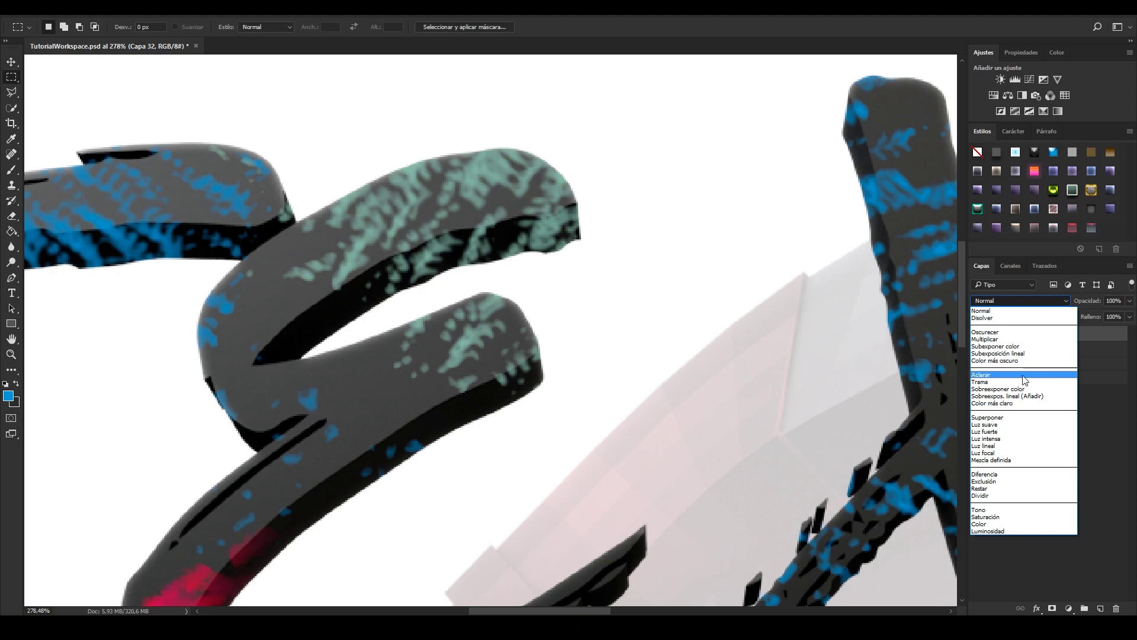
click(1007, 389)
Adjust the colours of Capa 32 with Hue/Saturation and lower the layer's opacity to 73%
alt+scroll(619, 265, down, 6)
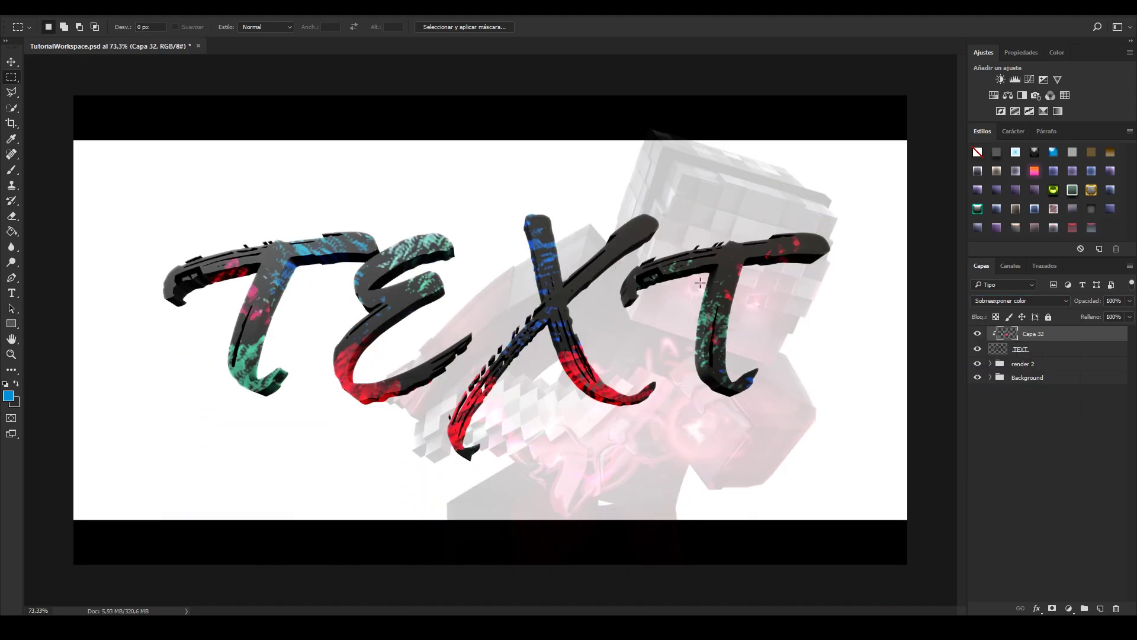
alt+scroll(700, 283, up, 2)
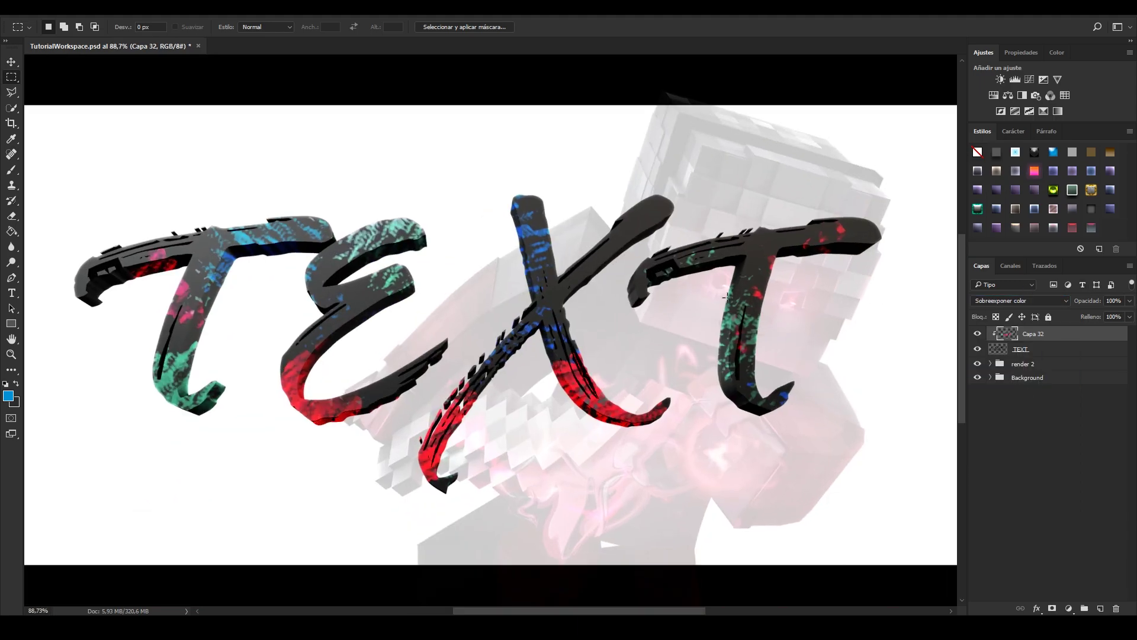
key(ctrl+u)
drag(732, 299, 722, 297)
key(Return)
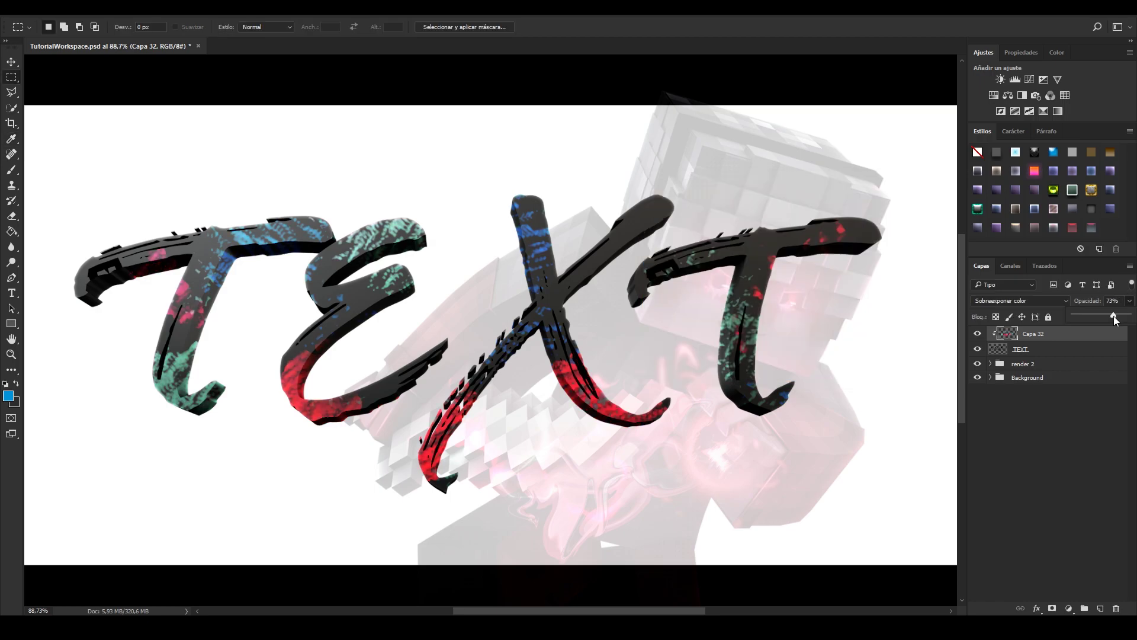
Shift the hue of Capa 32 to about -12 with Hue/Saturation and inspect the second T up close
key(ctrl+u)
drag(749, 262, 743, 263)
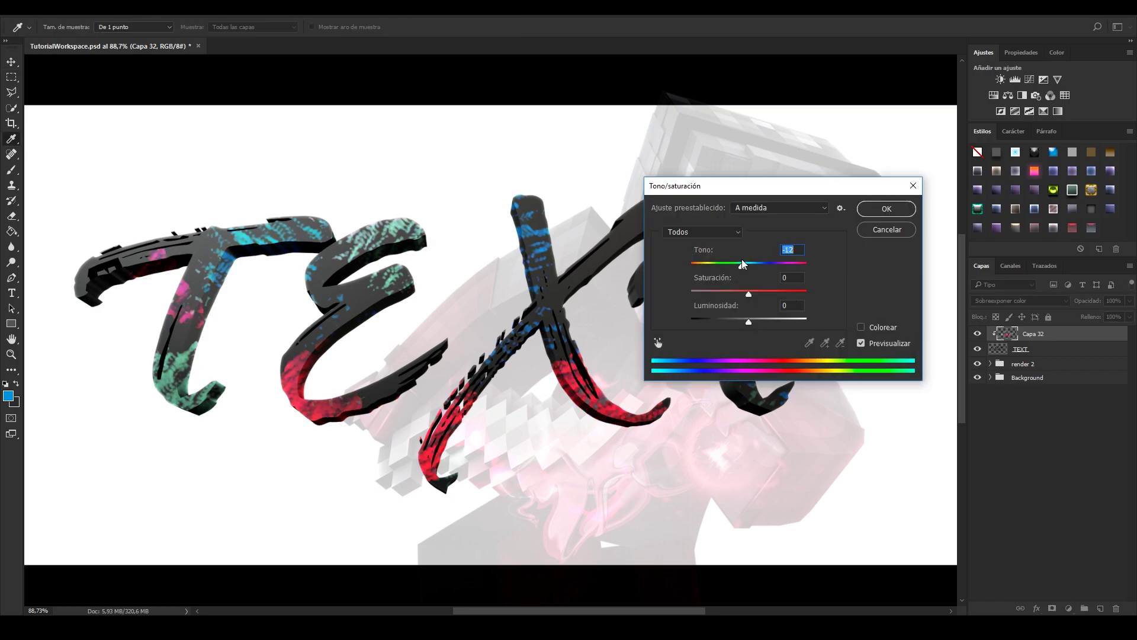
click(886, 209)
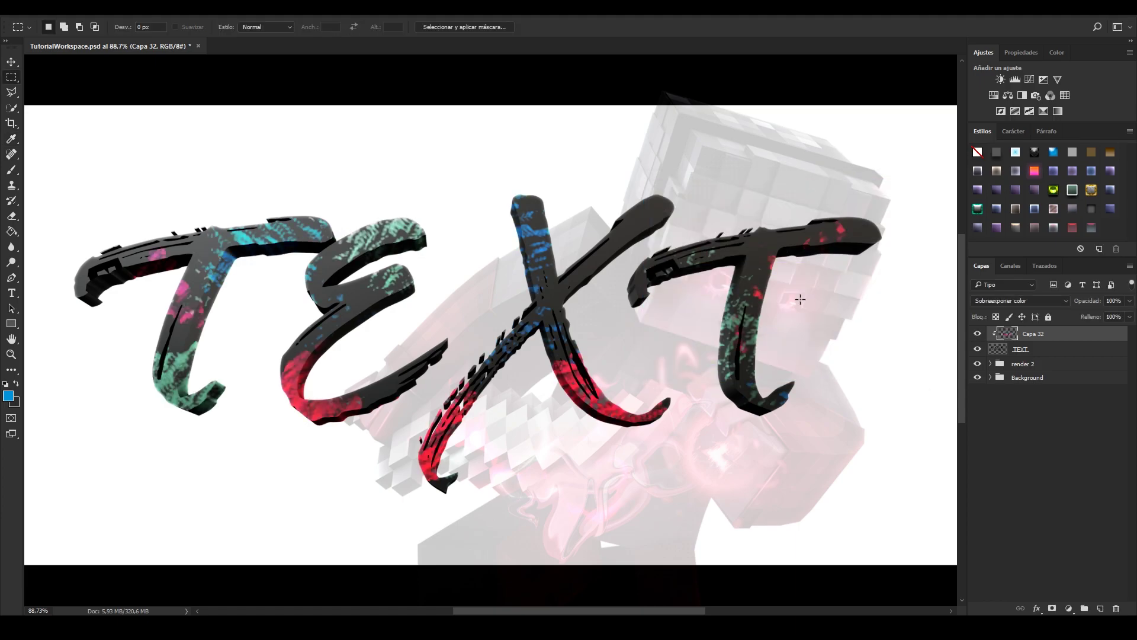
alt+scroll(766, 275, up, 5)
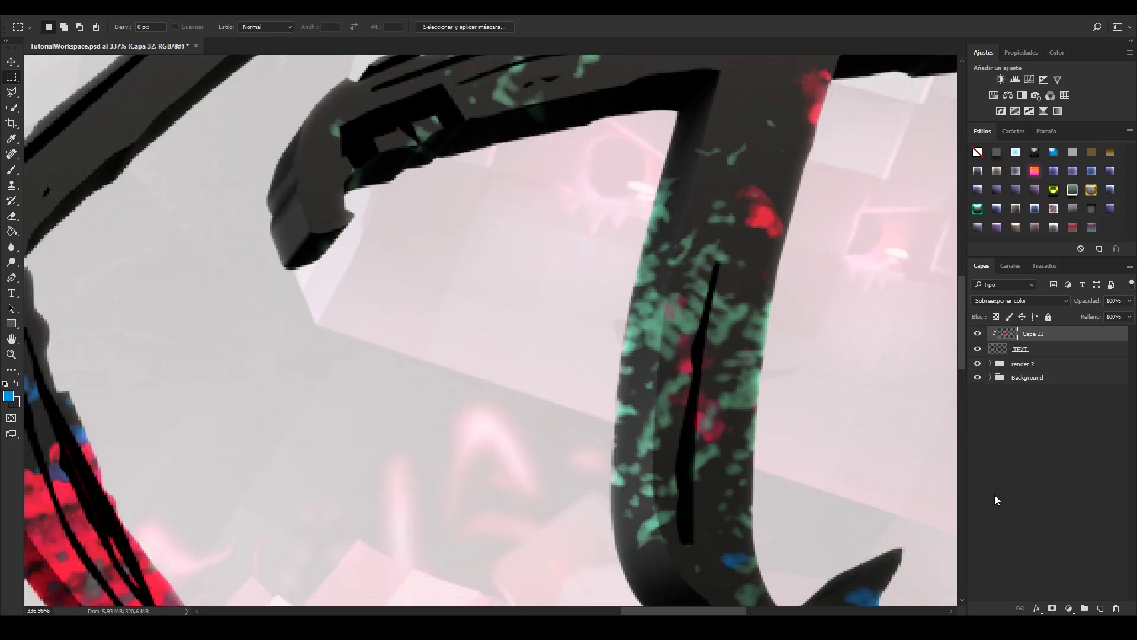
Add a new layer above Capa 32 and set the foreground colour to white
click(1100, 608)
click(8, 396)
click(798, 177)
click(1096, 172)
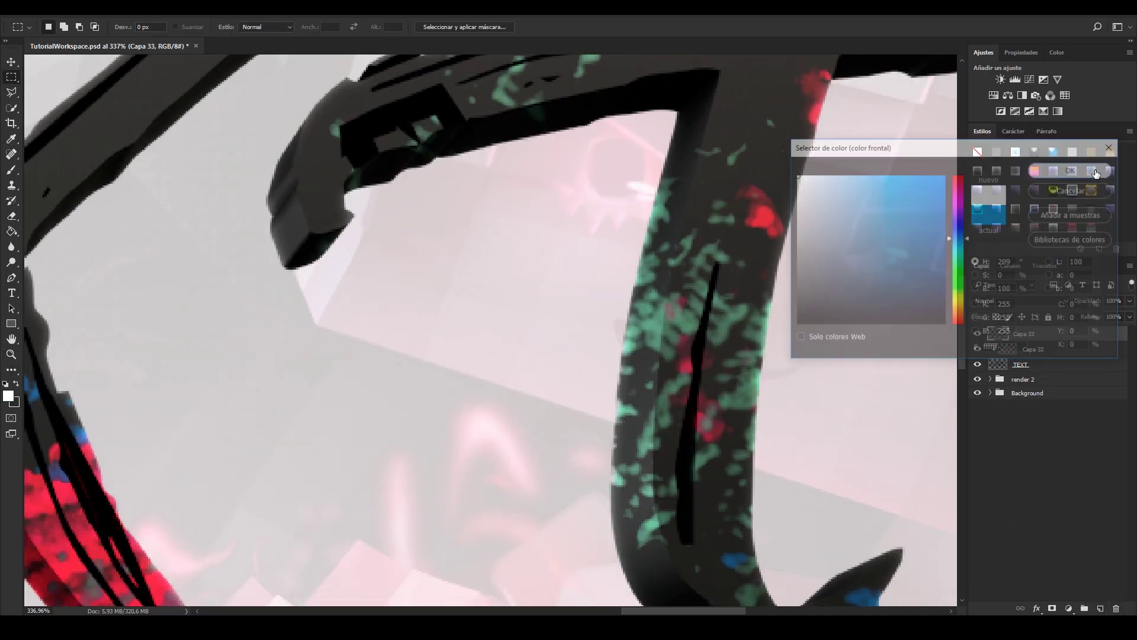
Outline the outer side face of the second T's stem, down to its lower bend, with the Polygonal Lasso
scroll(595, 199, down, 3)
click(11, 92)
alt+scroll(620, 259, up, 3)
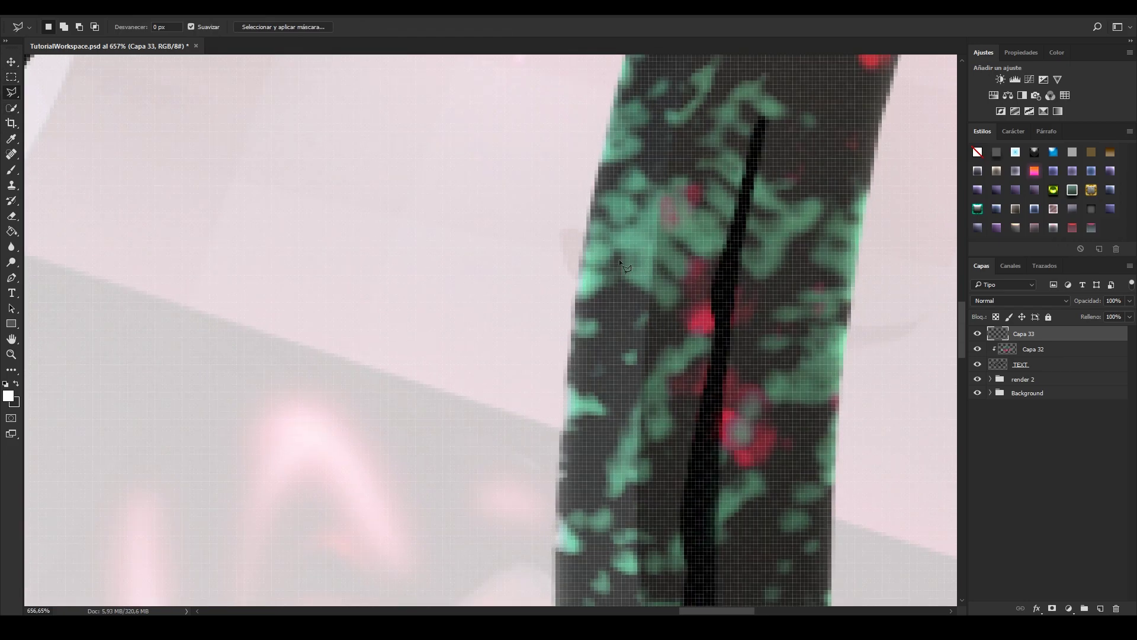
alt+scroll(632, 258, down, 7)
scroll(629, 266, down, 1)
scroll(625, 299, up, 1)
alt+scroll(624, 309, up, 6)
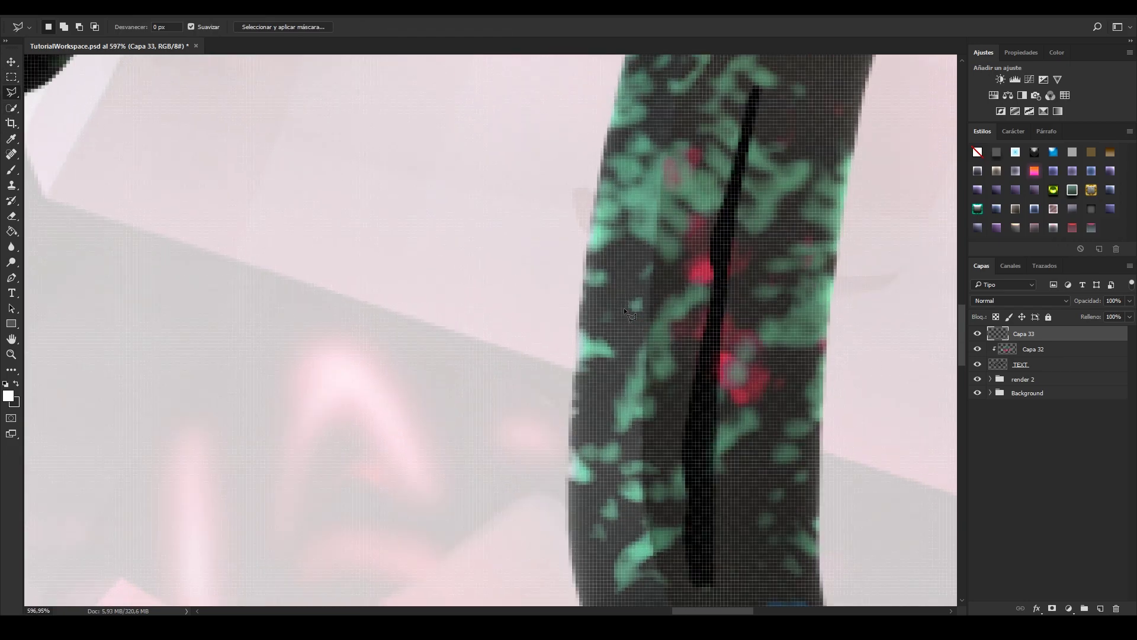
alt+scroll(613, 240, down, 4)
alt+scroll(693, 210, up, 3)
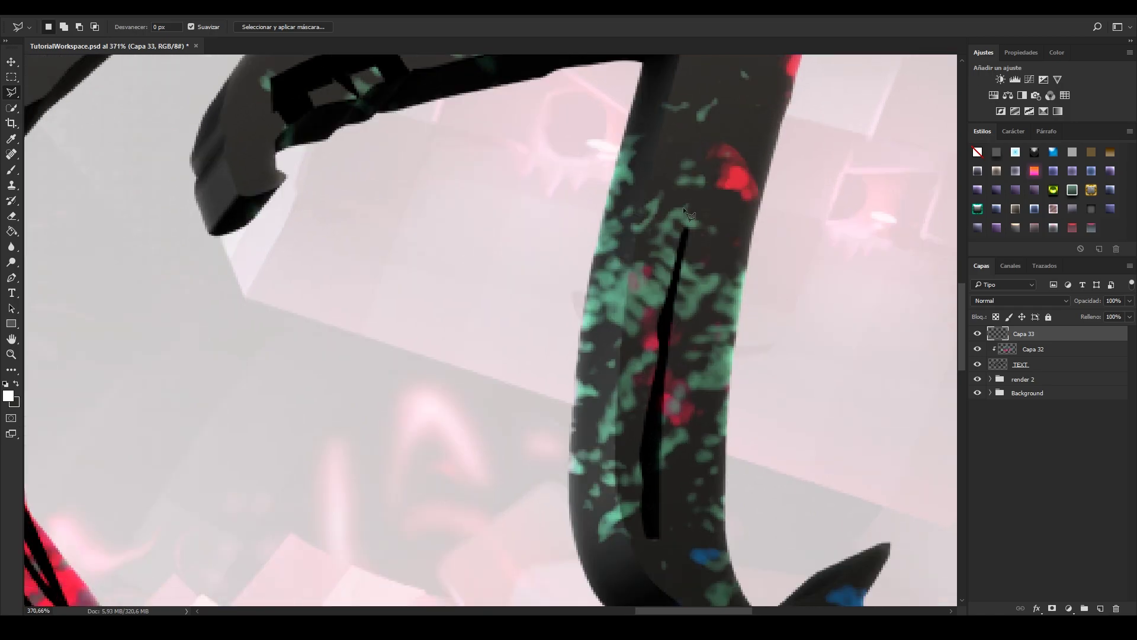
alt+scroll(684, 209, up, 3)
click(642, 177)
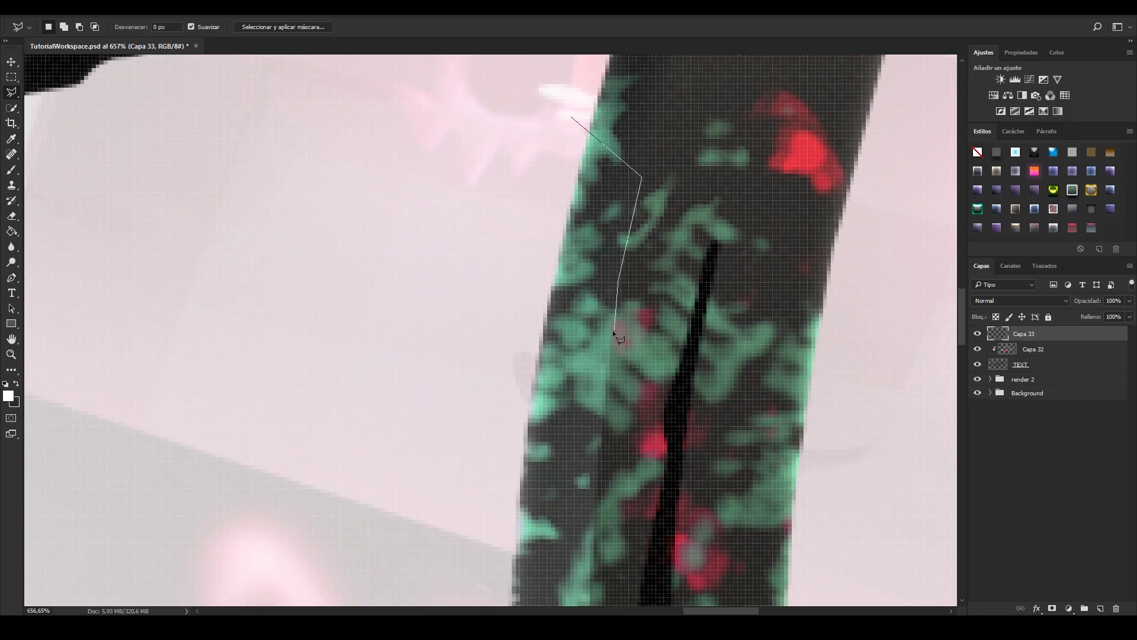
scroll(603, 479, down, 5)
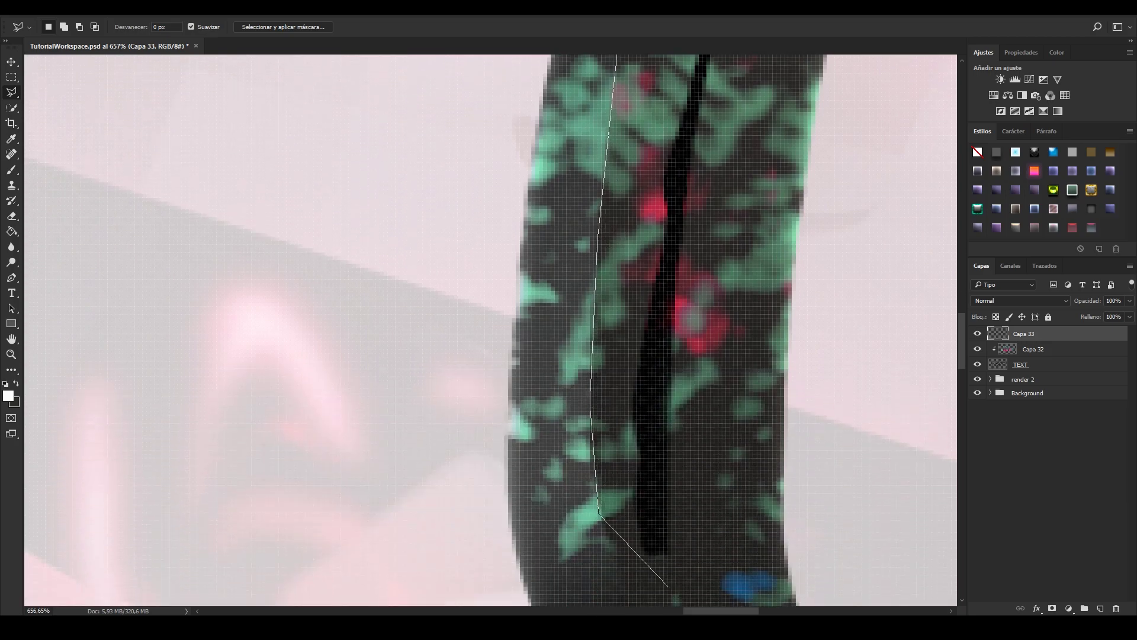
scroll(646, 504, down, 3)
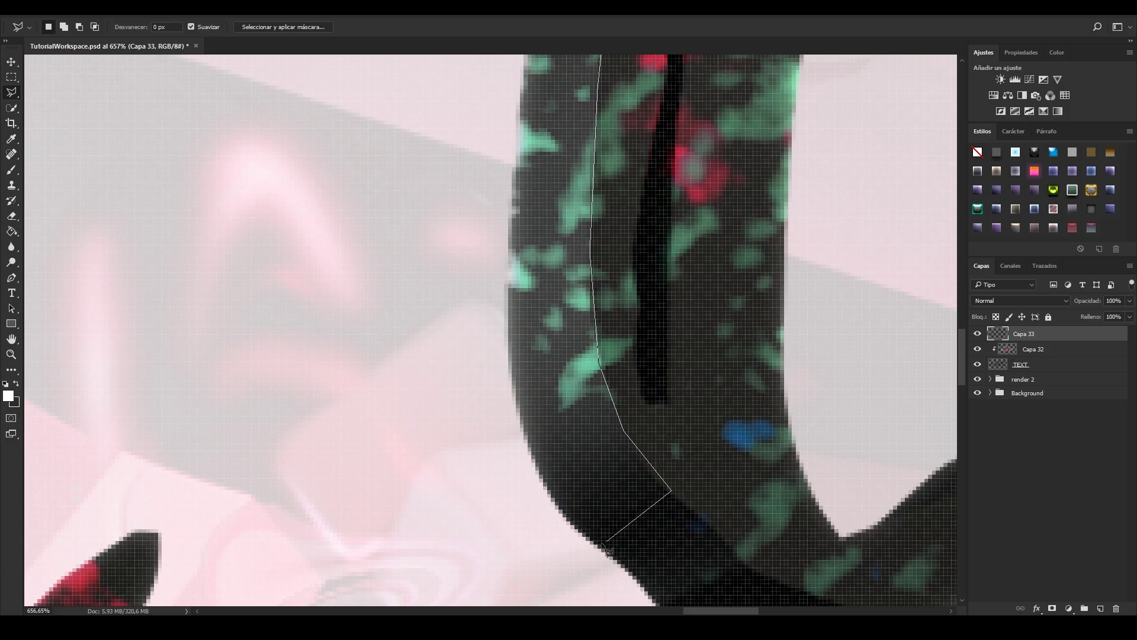
click(620, 567)
click(419, 349)
click(452, 227)
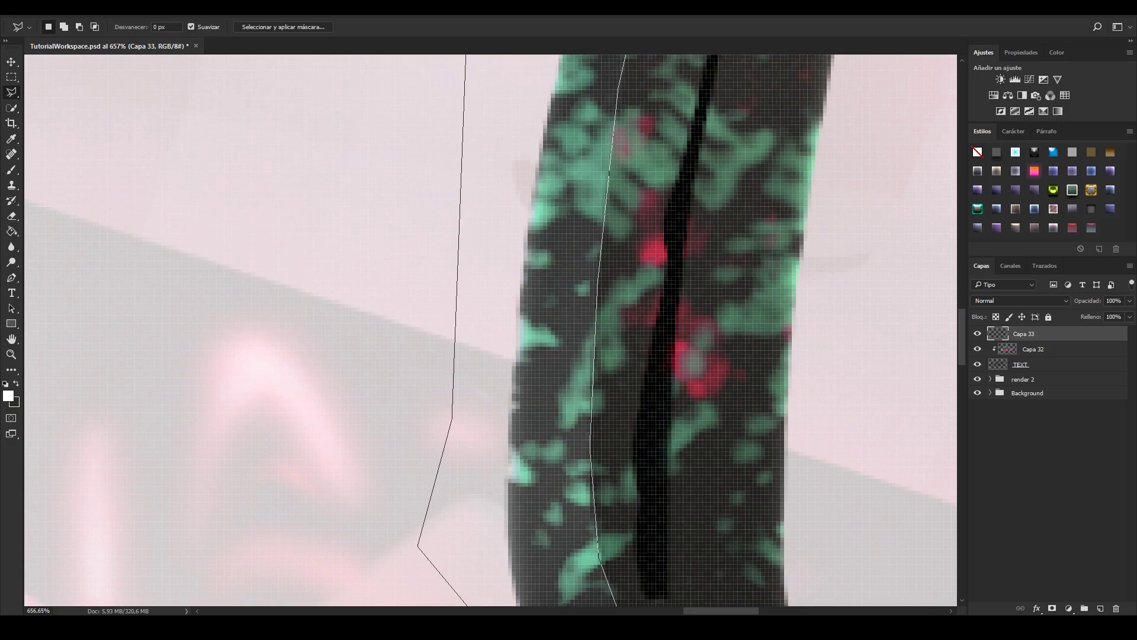
click(435, 235)
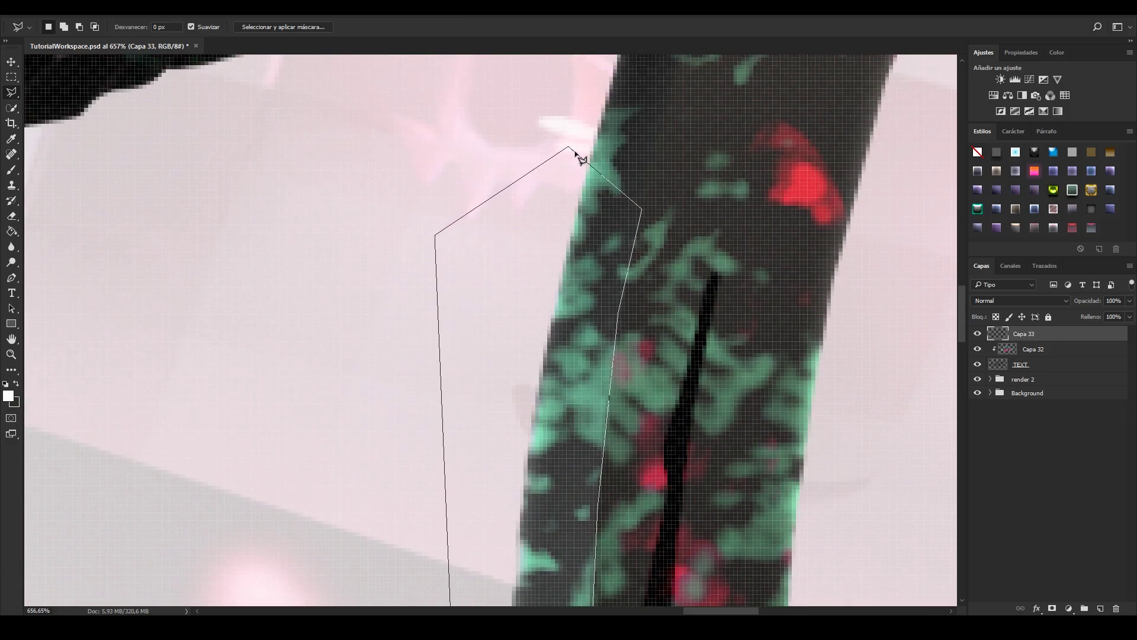
click(571, 148)
Fill the selected side face of the second T with white and clear the selection
alt+scroll(622, 89, down, 8)
alt+scroll(713, 240, up, 3)
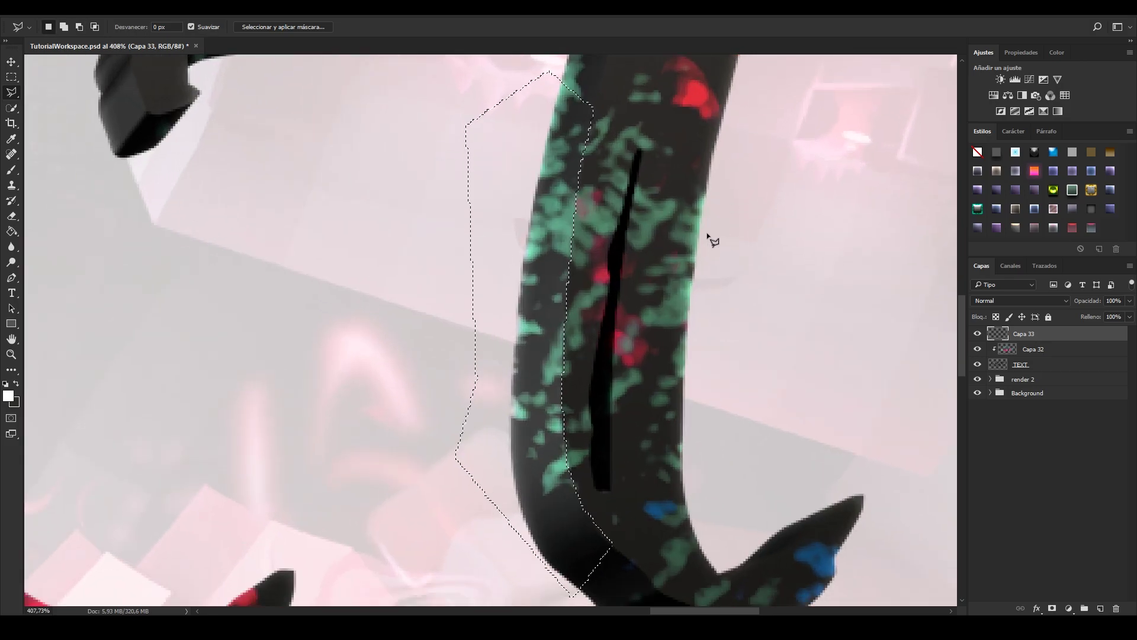
alt+scroll(713, 239, down, 4)
scroll(802, 261, up, 1)
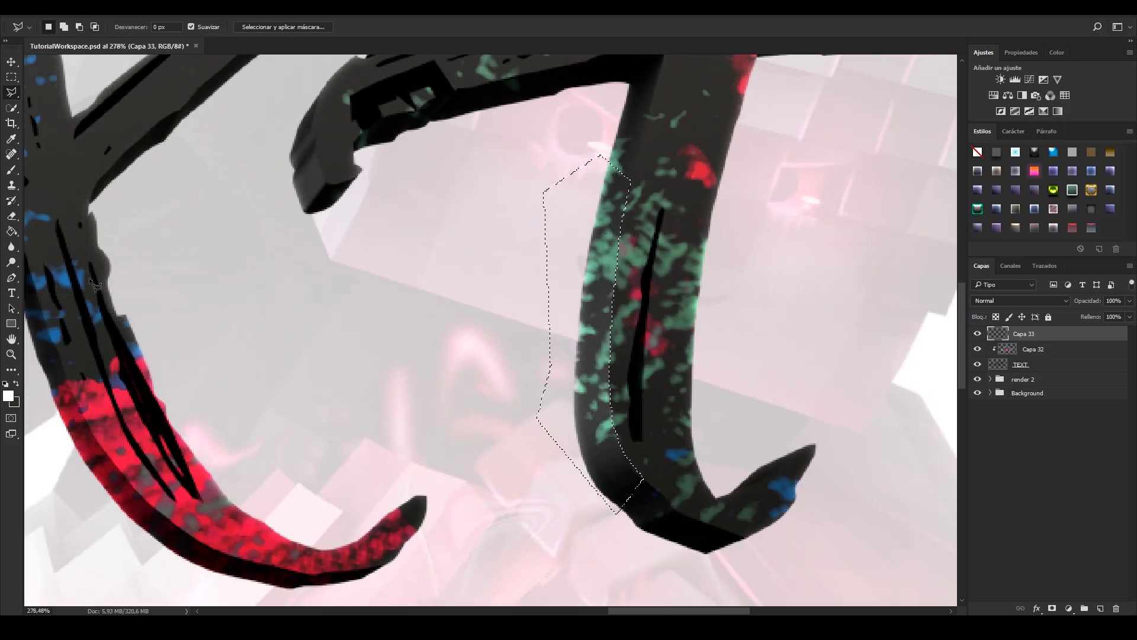
click(12, 232)
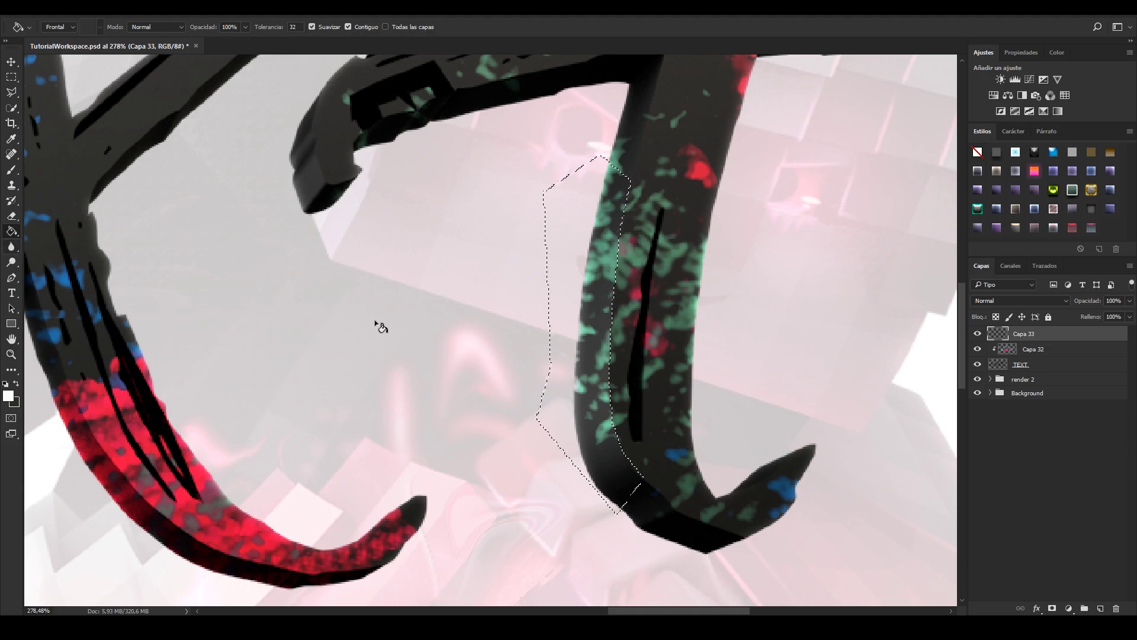
click(581, 308)
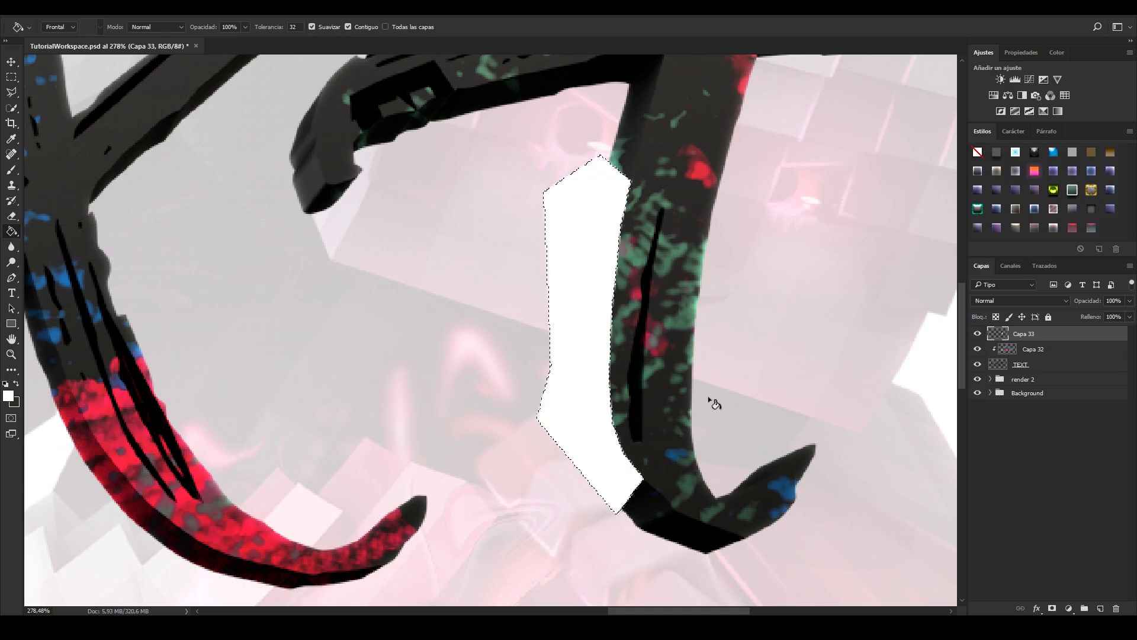
click(12, 77)
key(ctrl+d)
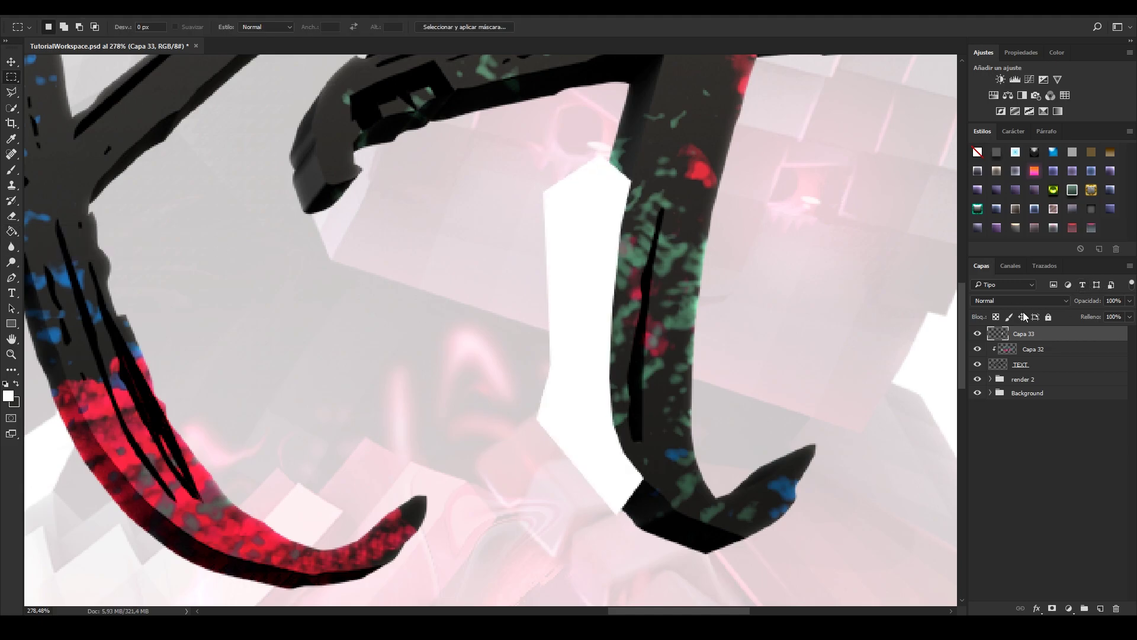
Clip Capa 33 to the text, compare it hidden and shown, and set its blend mode to Superponer
right_click(1047, 334)
click(927, 290)
click(976, 335)
click(977, 335)
click(1009, 302)
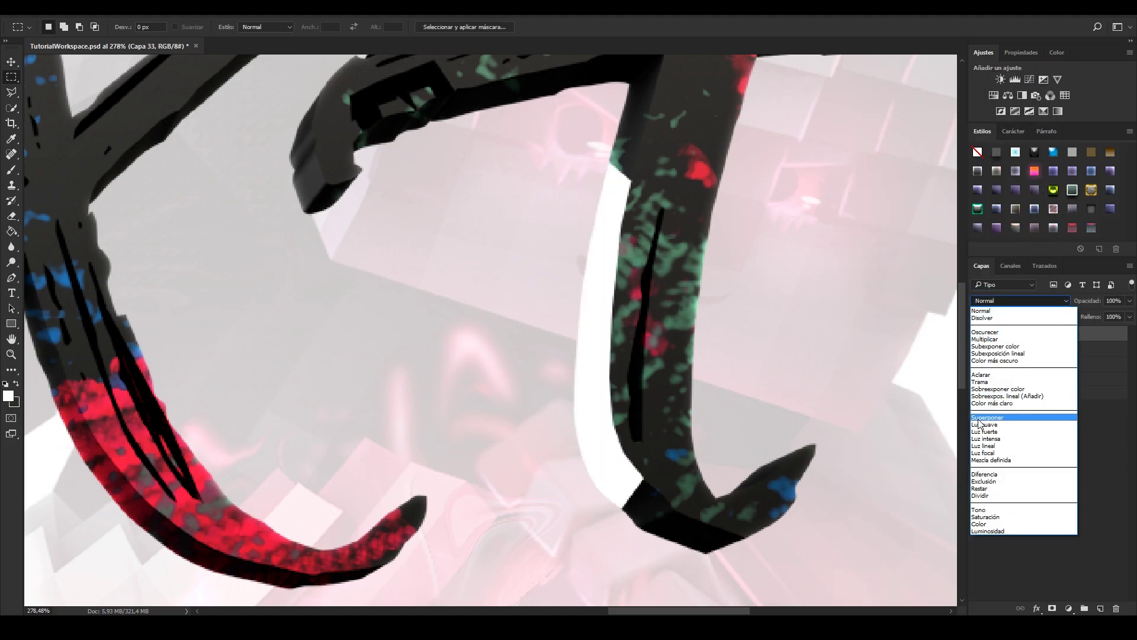
click(1007, 419)
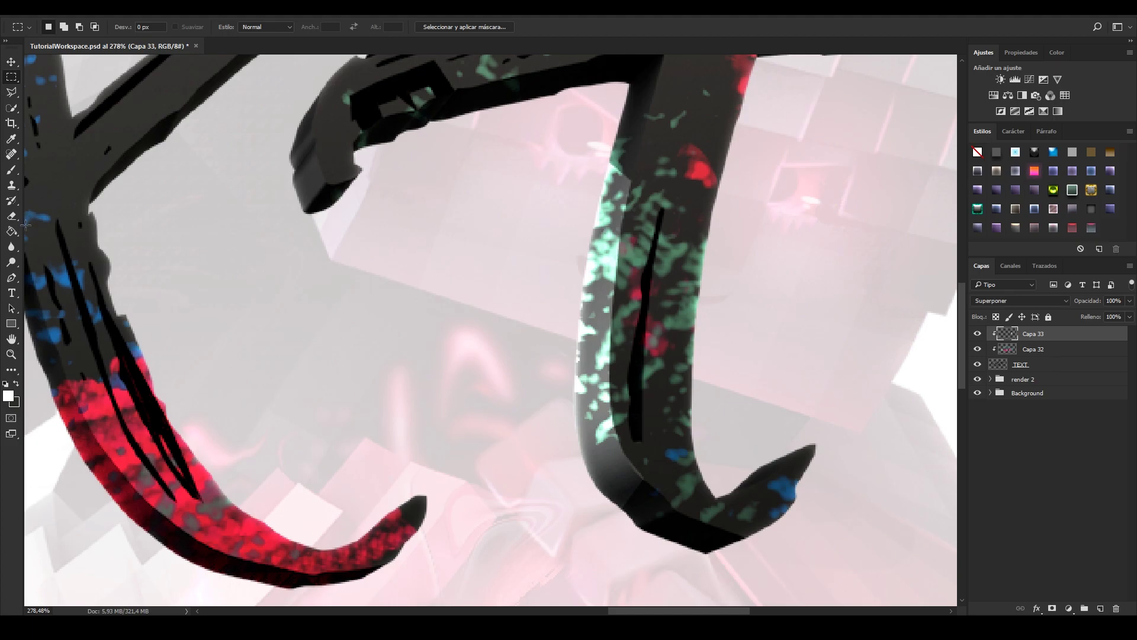
Try erasing the upper end of the white highlight on the second T, and lower Capa 33's opacity to 51%
click(11, 216)
drag(686, 190, 589, 216)
key(ctrl+z)
drag(1130, 301, 1103, 315)
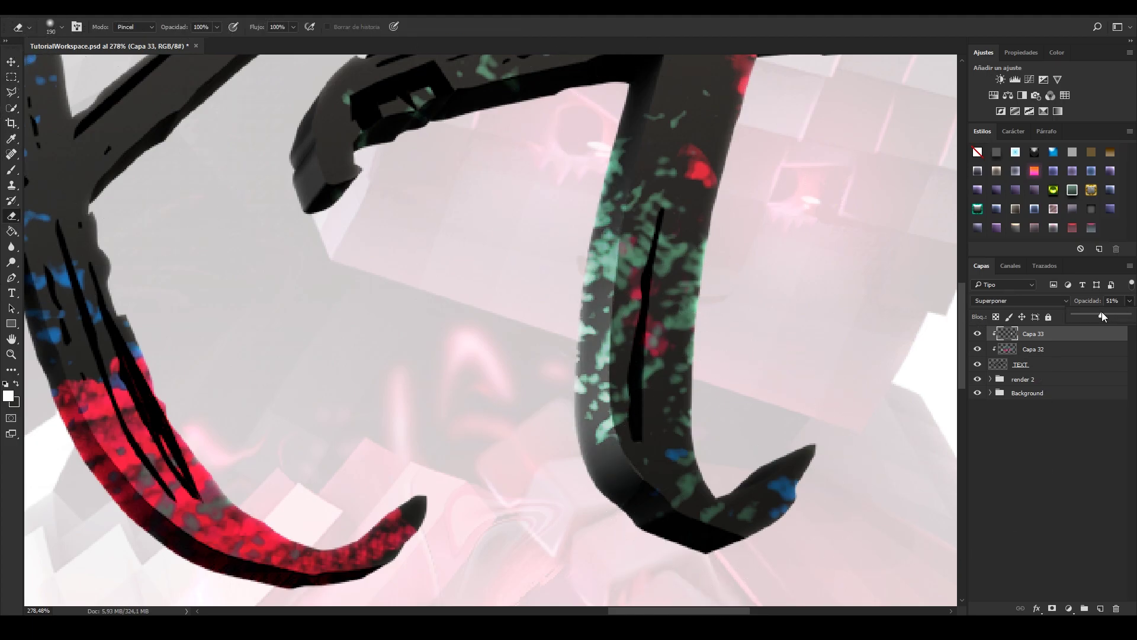
click(12, 78)
Outline the inner side face of the first T's stem, down to the inside corner of its hook, with the Polygonal Lasso
alt+scroll(459, 276, down, 10)
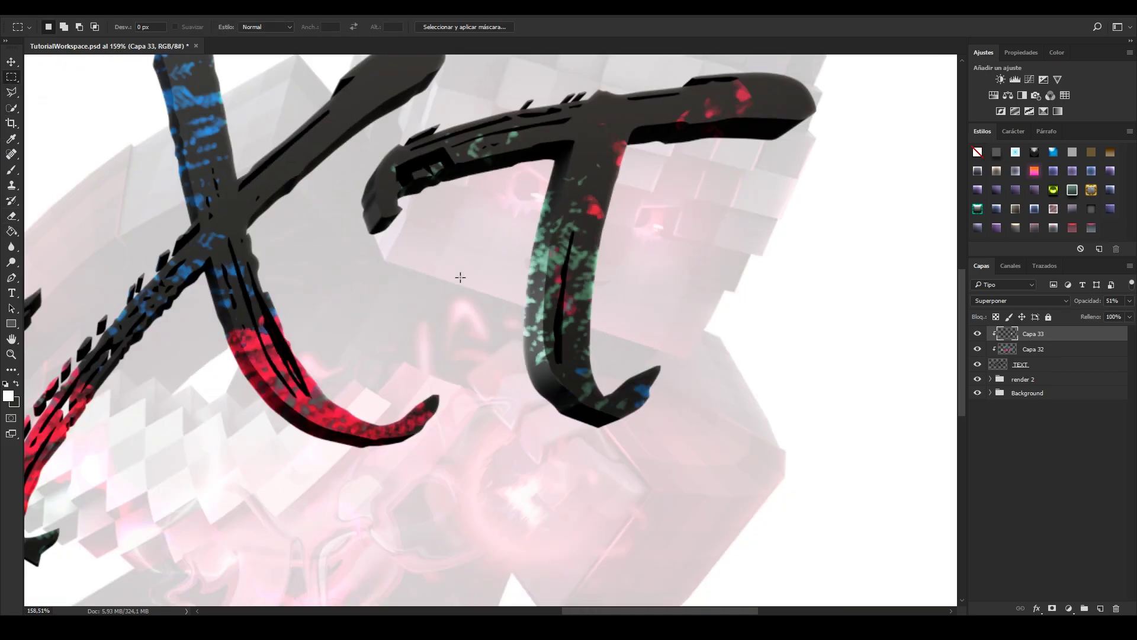
alt+scroll(309, 335, up, 4)
alt+scroll(136, 396, up, 5)
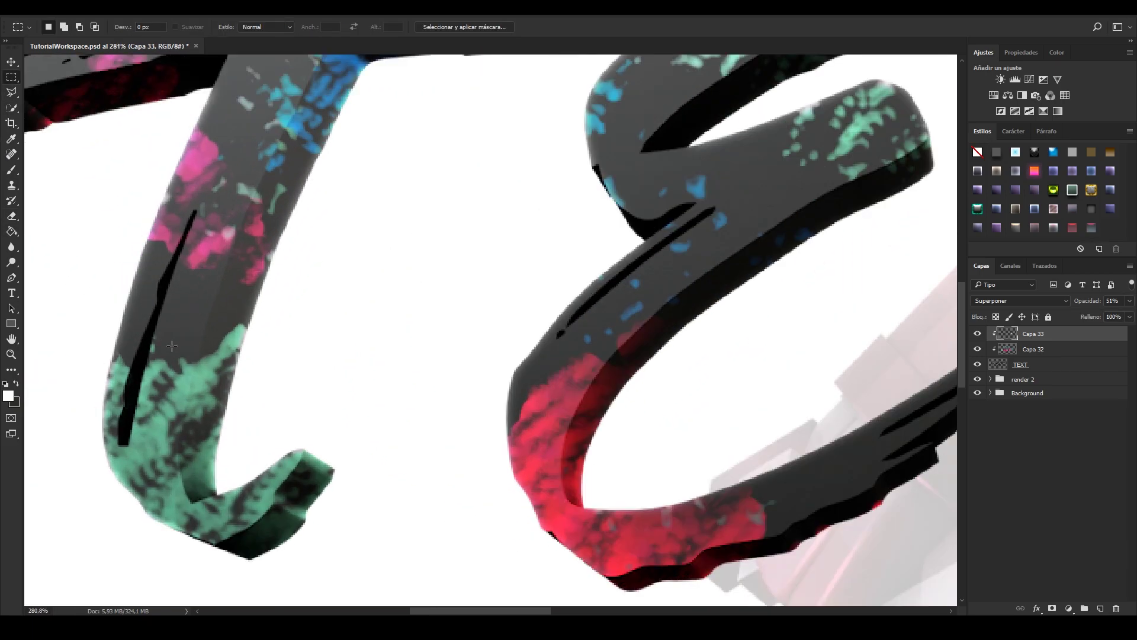
alt+scroll(135, 398, up, 1)
alt+scroll(302, 325, down, 6)
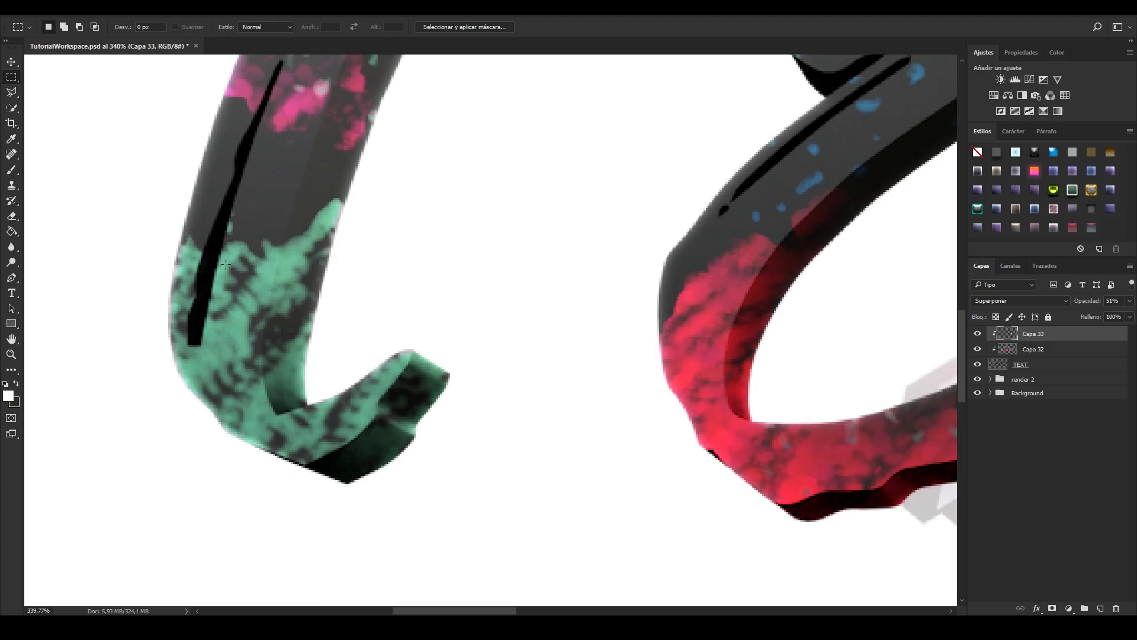
scroll(261, 285, up, 1)
alt+scroll(248, 275, up, 1)
drag(162, 236, 284, 360)
scroll(348, 159, up, 2)
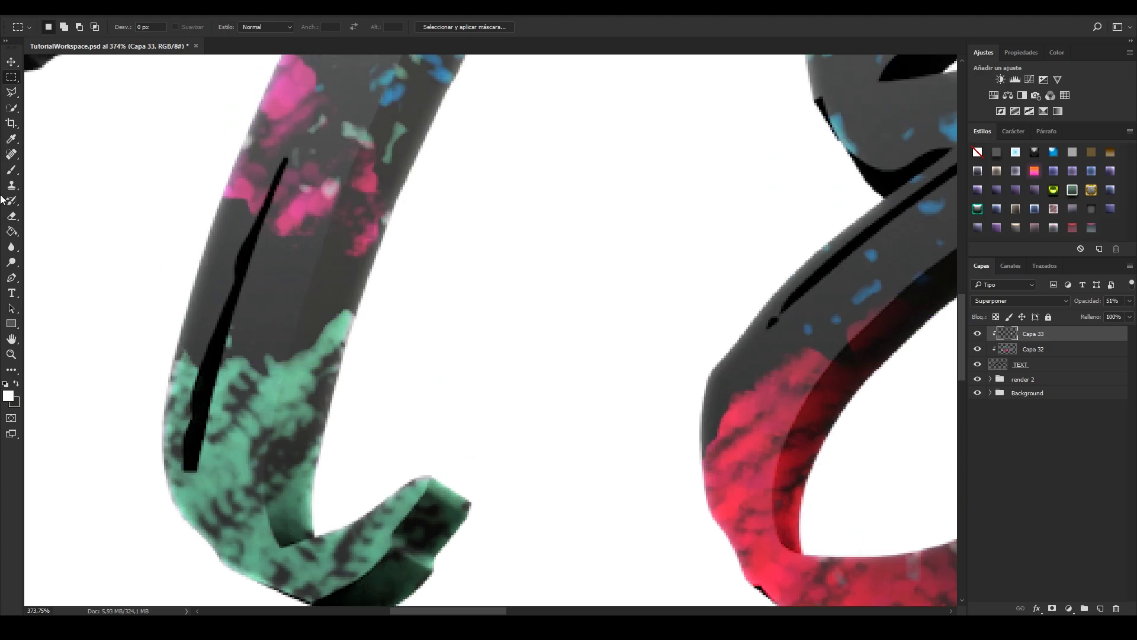
click(11, 92)
scroll(533, 297, down, 1)
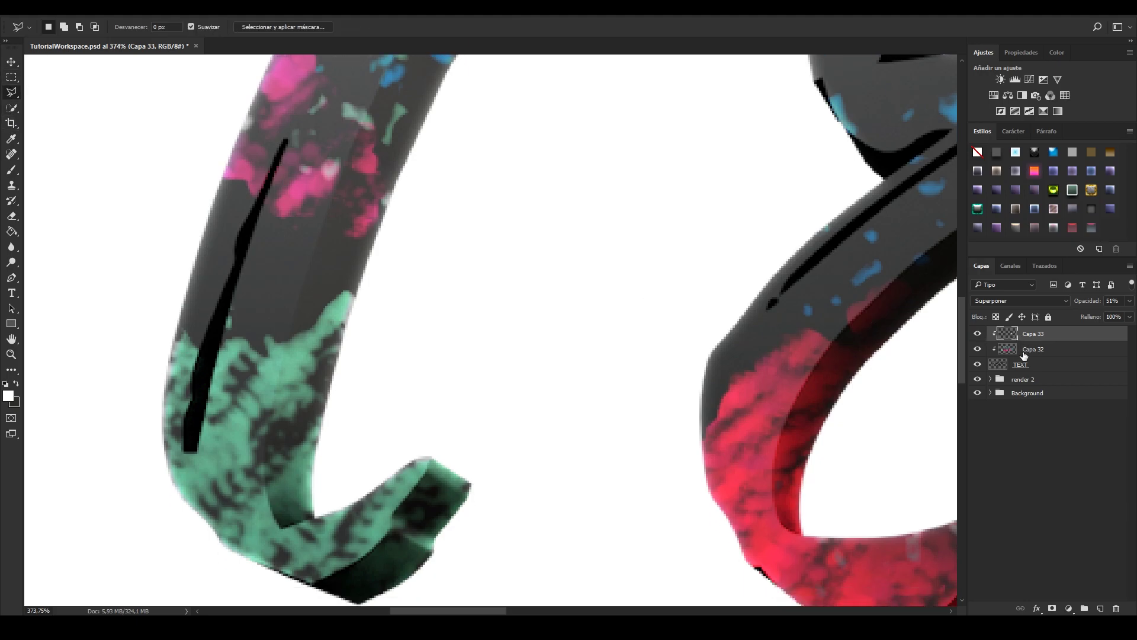
alt+scroll(287, 383, up, 3)
click(266, 469)
click(263, 336)
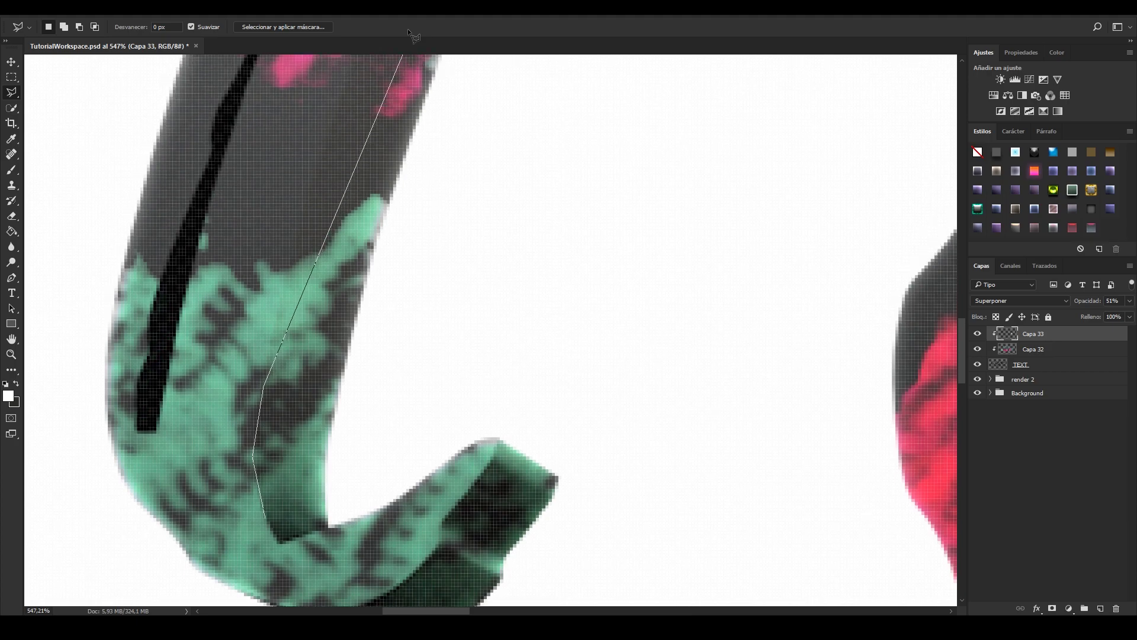
click(311, 237)
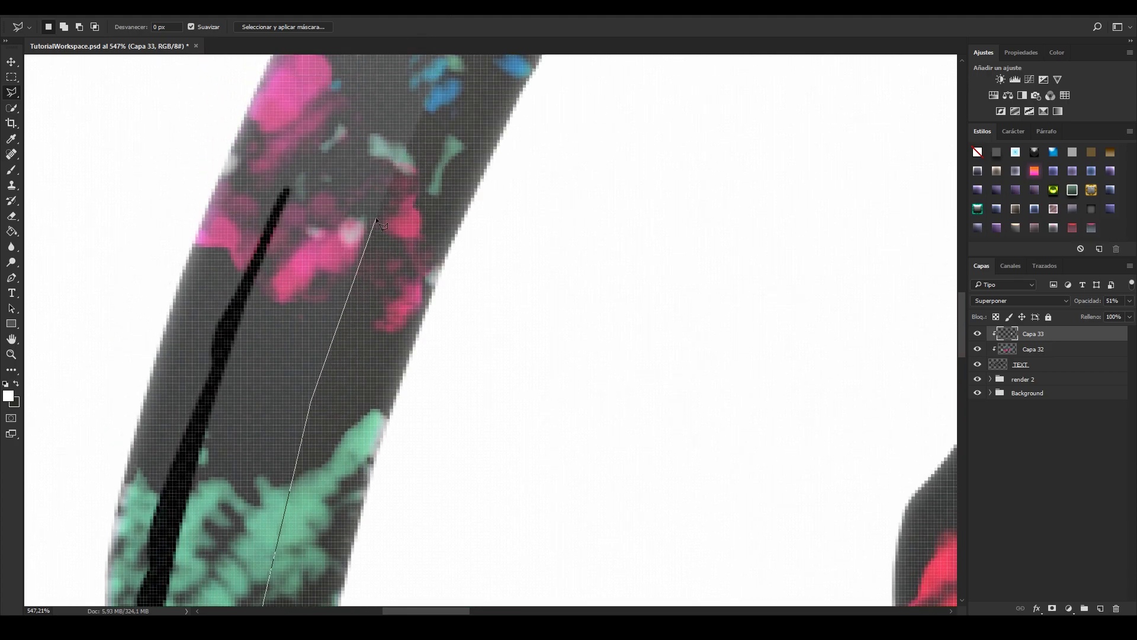
click(421, 234)
click(505, 319)
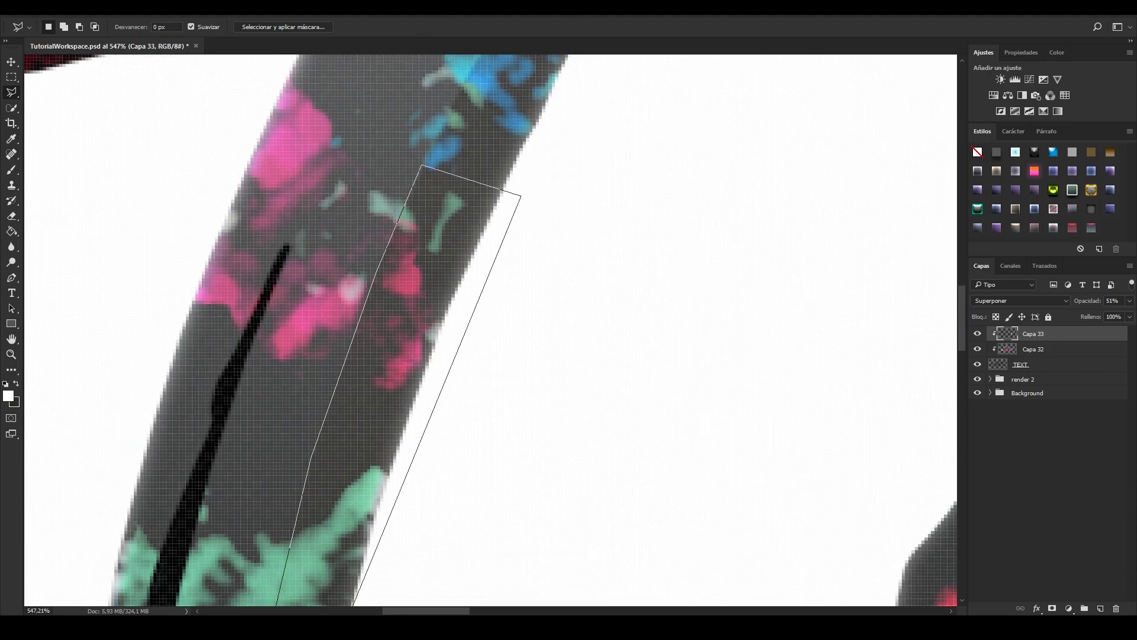
click(413, 429)
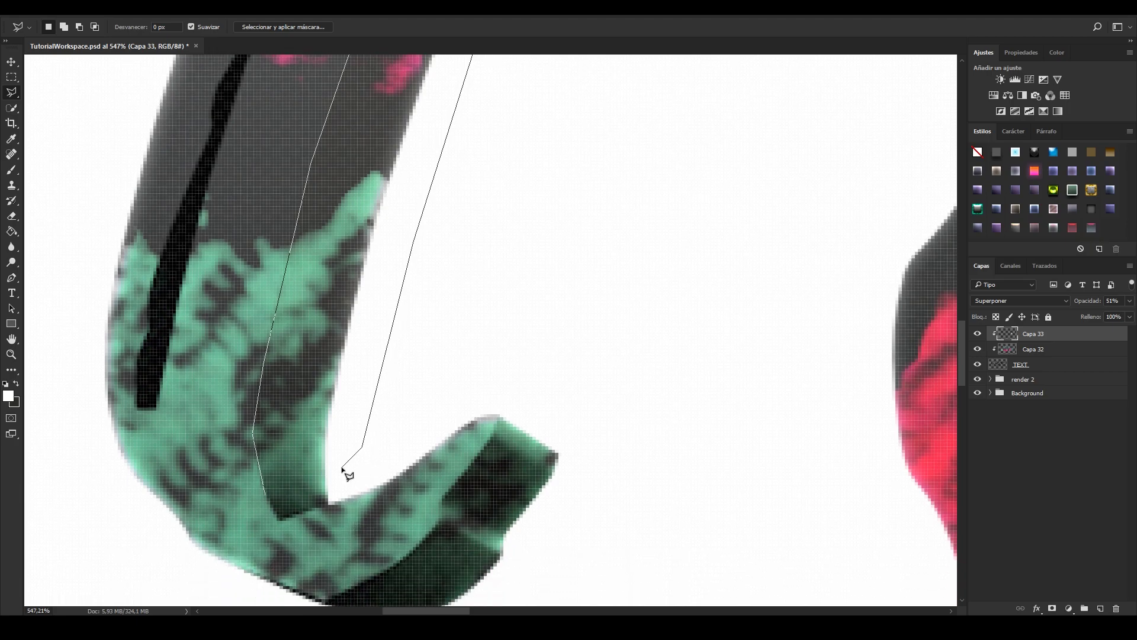
click(274, 508)
scroll(119, 315, up, 3)
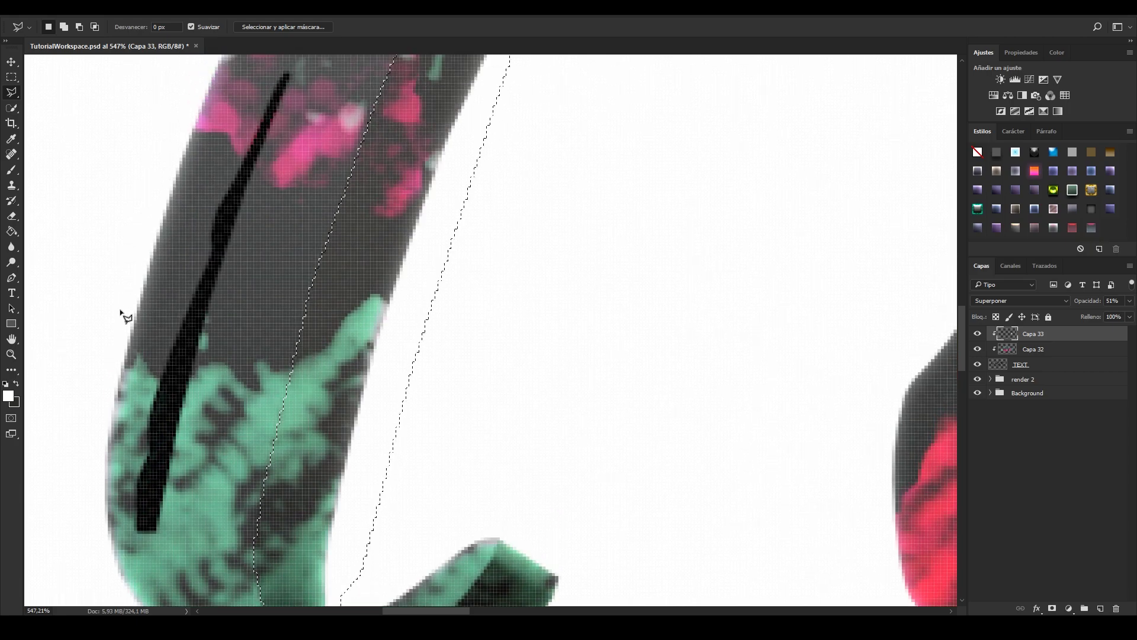
Set the foreground colour to black, fill the selected side face of the first T, and clear the selection
click(8, 395)
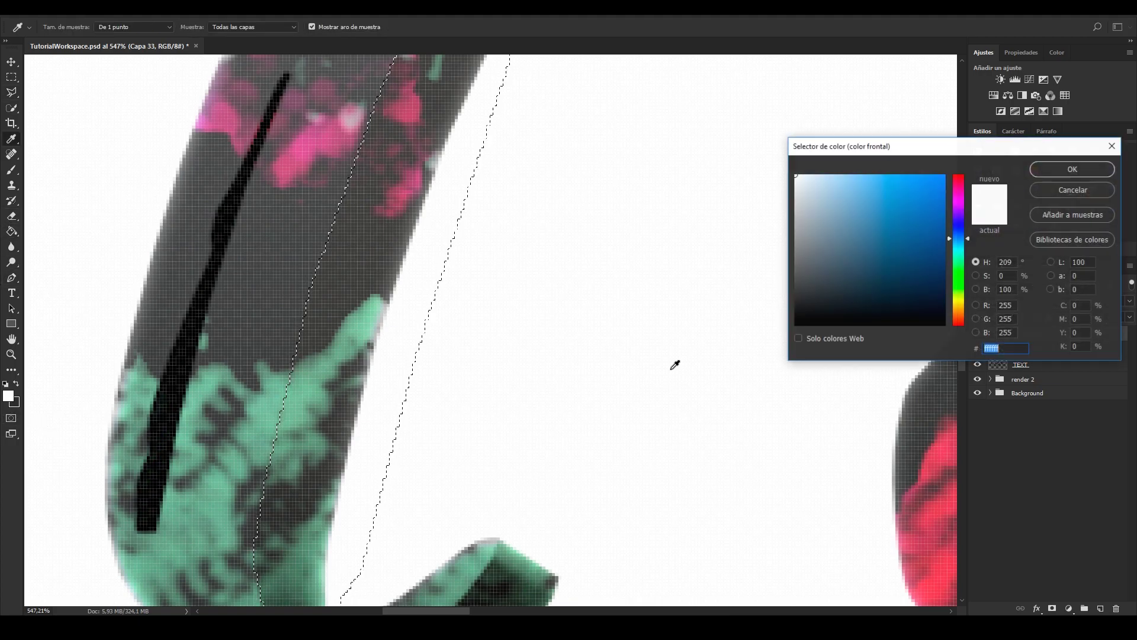
click(1073, 169)
click(406, 304)
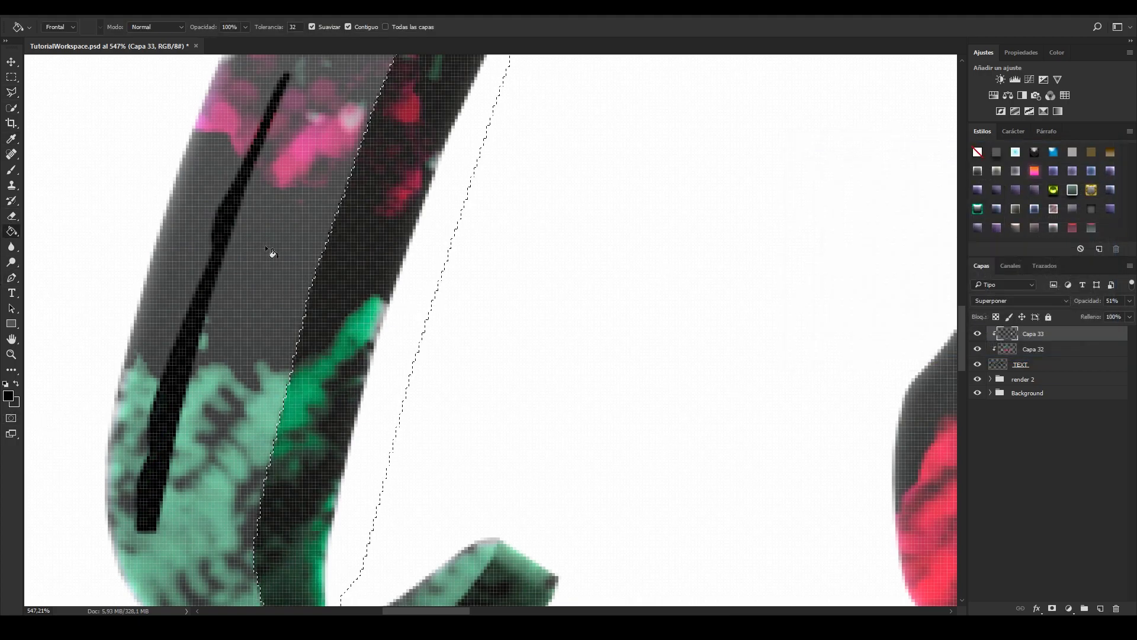
click(12, 79)
click(46, 105)
Soften the upper end of the first T's dark shading with the Eraser, and compare the full title with Capa 33 hidden
click(12, 217)
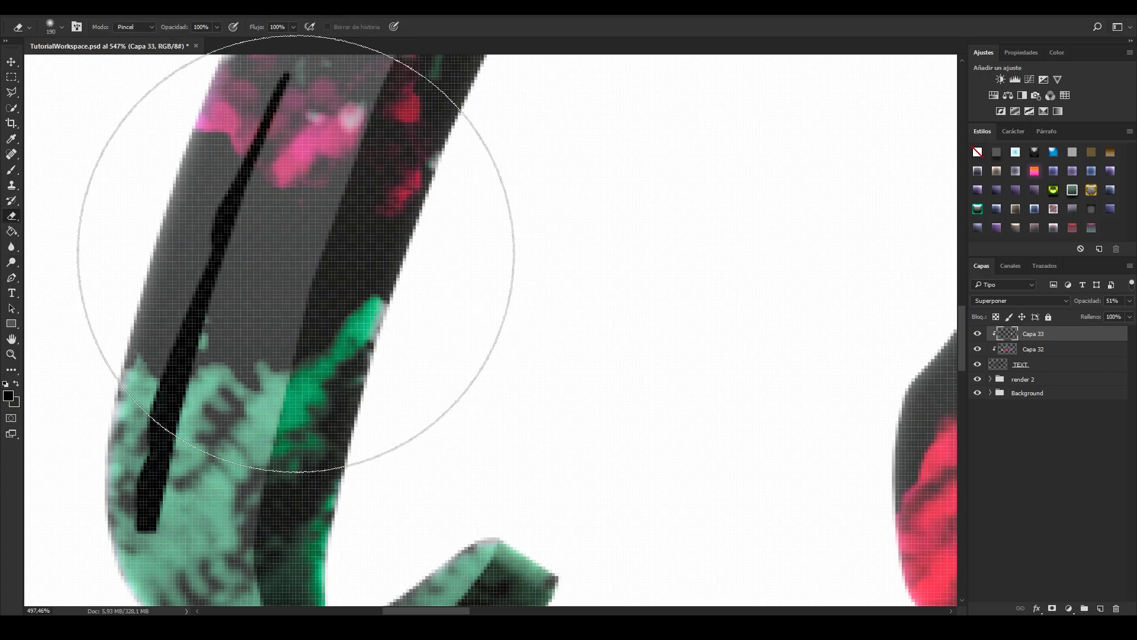
alt+scroll(296, 254, down, 5)
scroll(416, 266, up, 3)
alt+scroll(377, 281, up, 2)
alt+scroll(335, 256, down, 5)
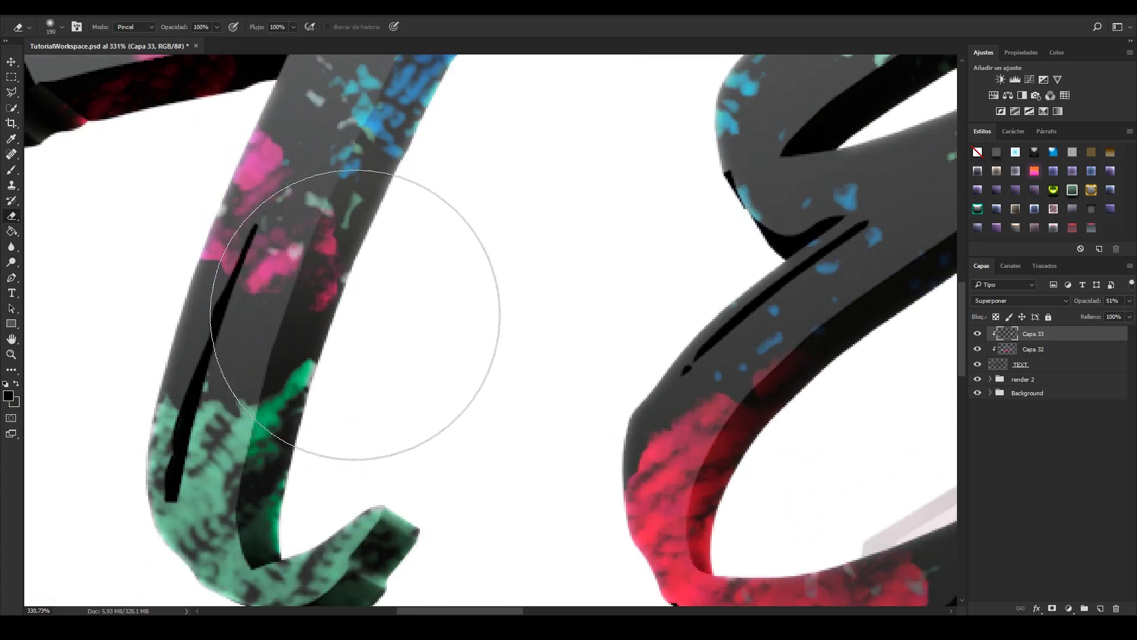
alt+scroll(630, 355, down, 2)
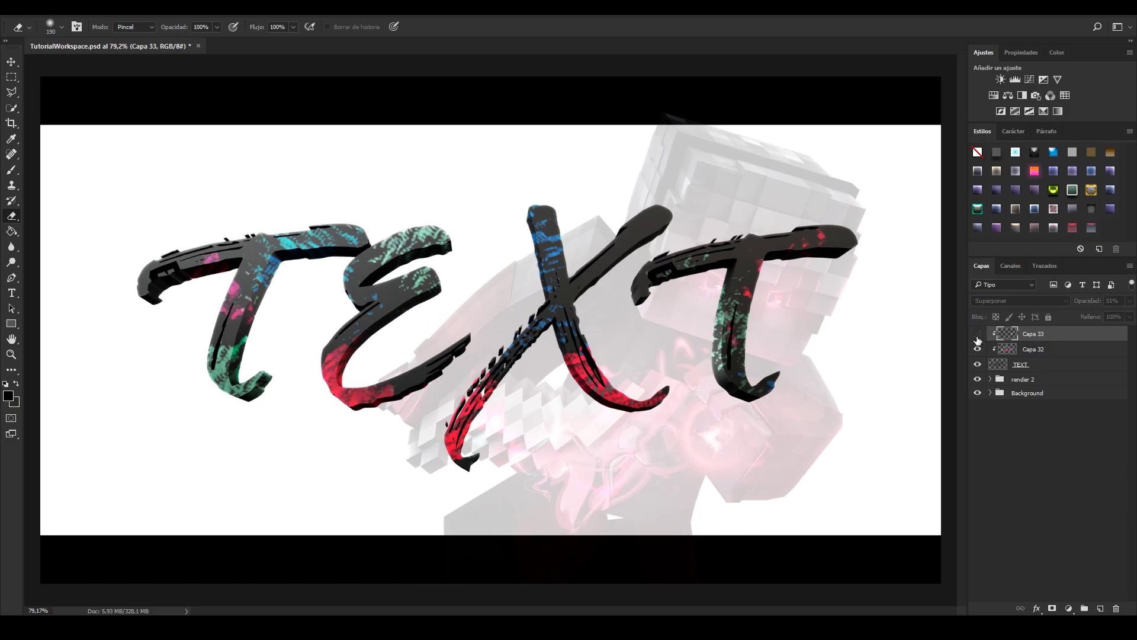
Outline the inner side face of the E's red lower bowl with the Polygonal Lasso
click(11, 92)
alt+scroll(450, 394, up, 10)
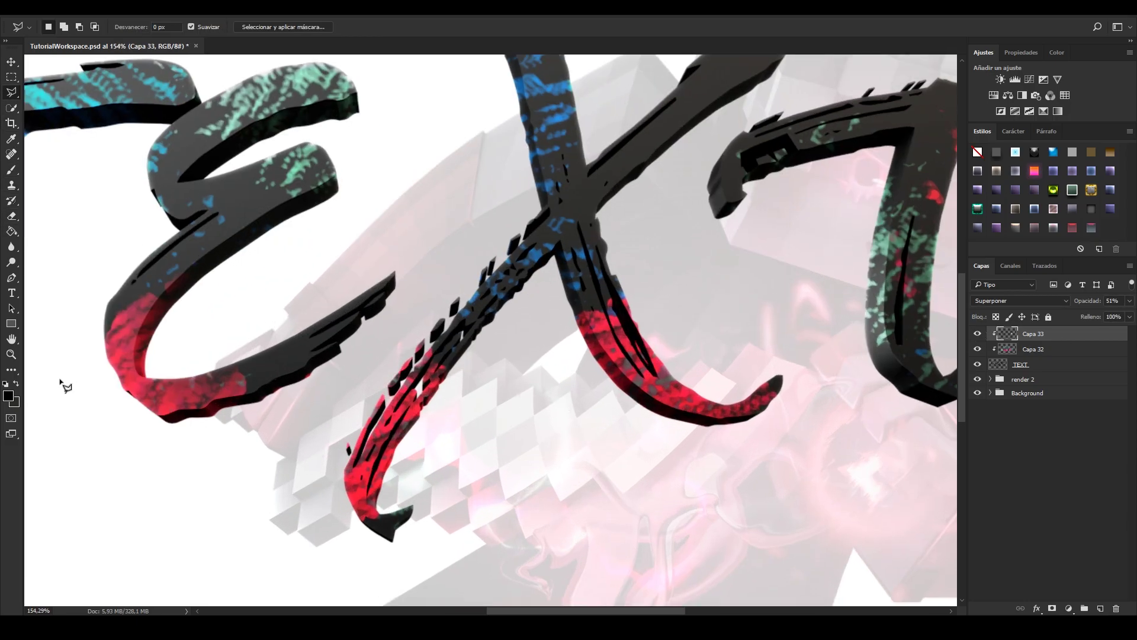
alt+scroll(285, 277, up, 2)
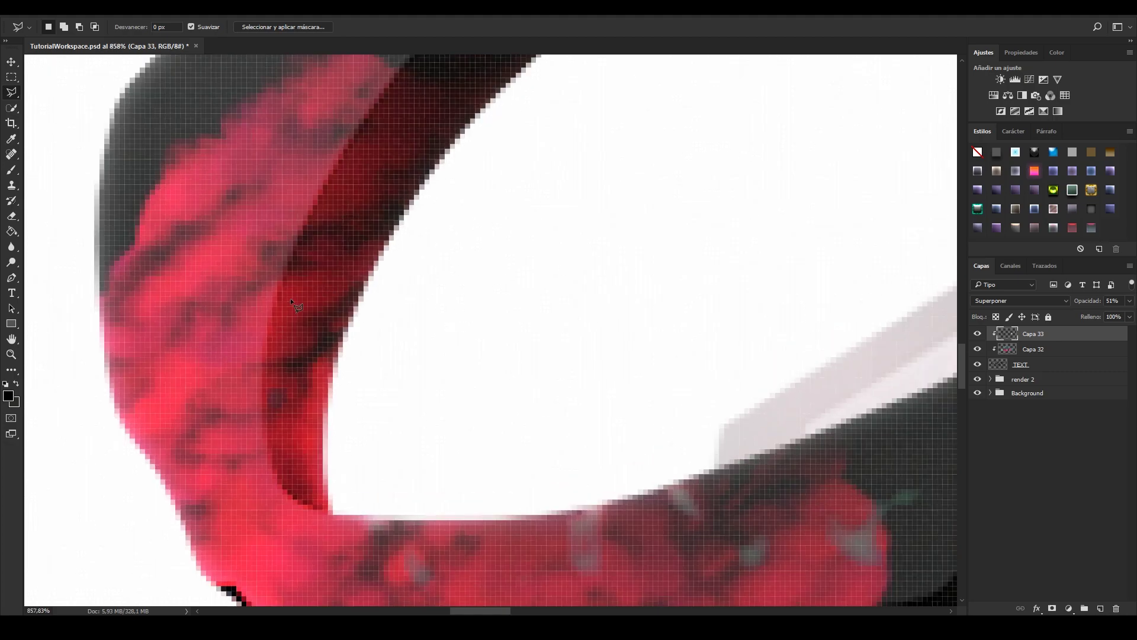
scroll(350, 232, up, 2)
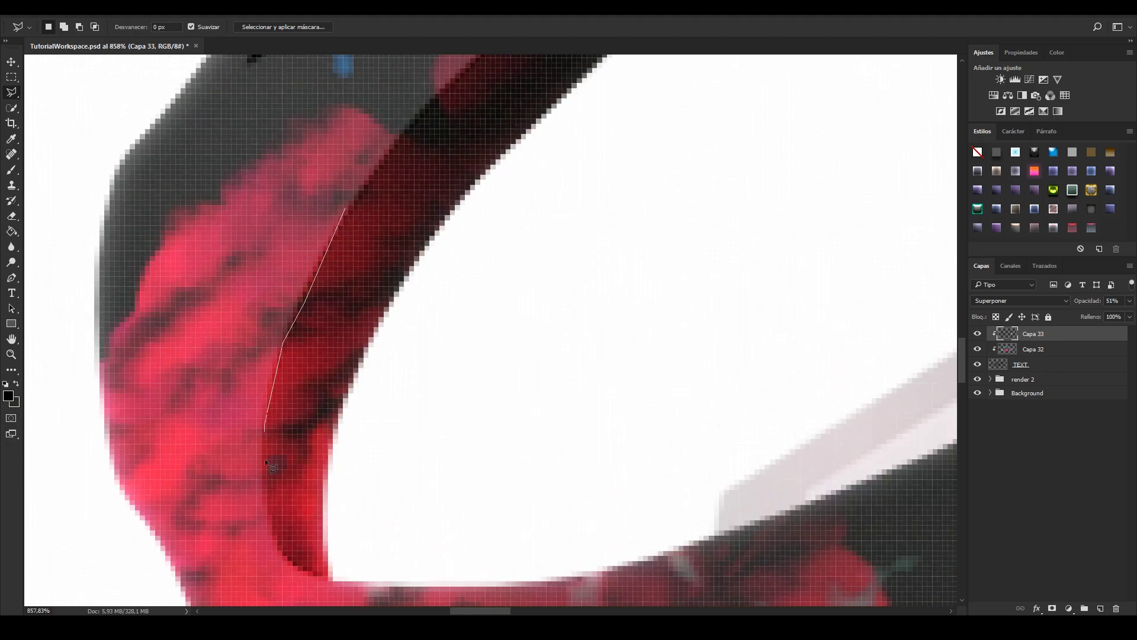
click(269, 529)
click(423, 440)
click(429, 299)
click(487, 226)
click(349, 212)
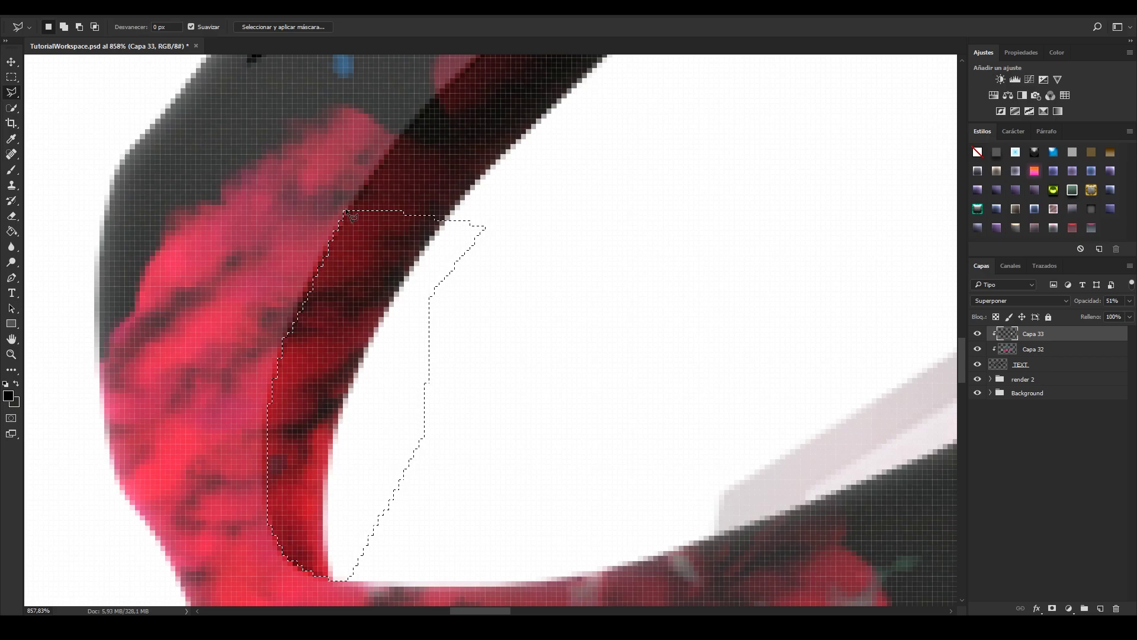
Fill the selected E side face with black, clear the selection, and soften its upper end with a 91 px Eraser
click(10, 233)
click(364, 324)
click(18, 77)
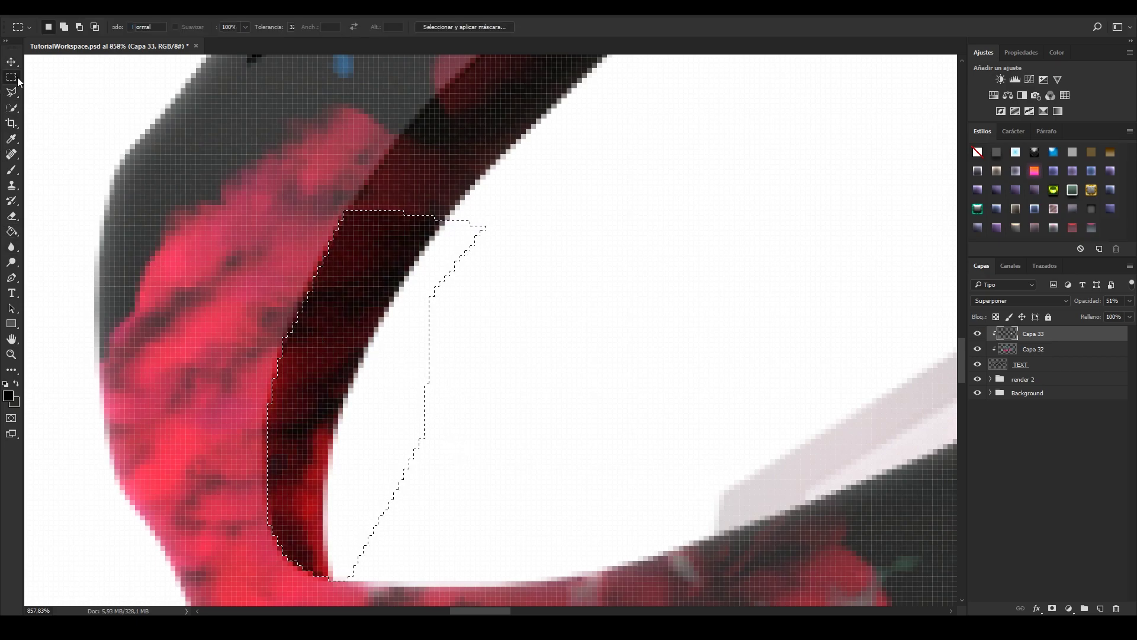
click(218, 298)
scroll(218, 298, up, 1)
click(12, 216)
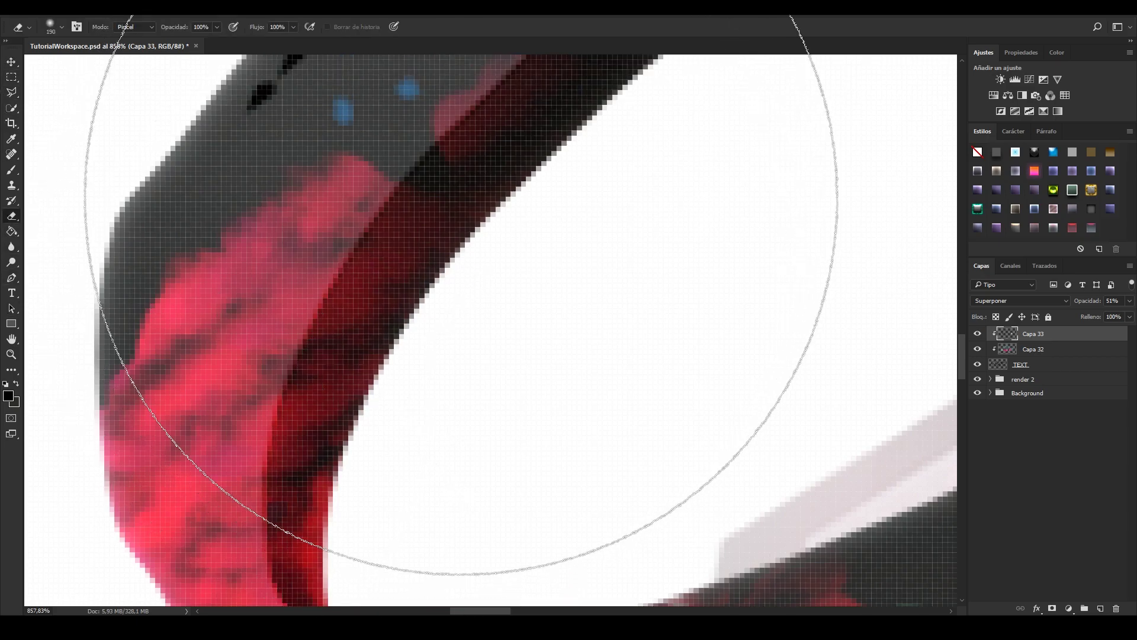
click(62, 28)
drag(123, 65, 101, 65)
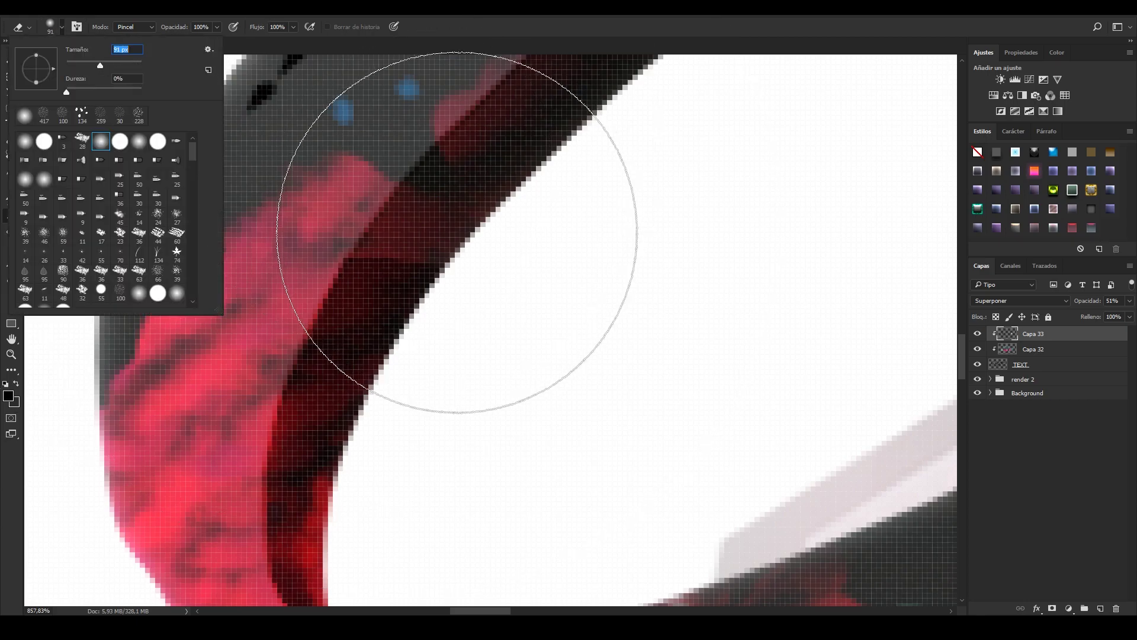
click(440, 215)
Outline the inner side face of the X's red lower-left stroke, above its hook, with the Polygonal Lasso
alt+scroll(640, 311, down, 8)
alt+scroll(686, 293, down, 4)
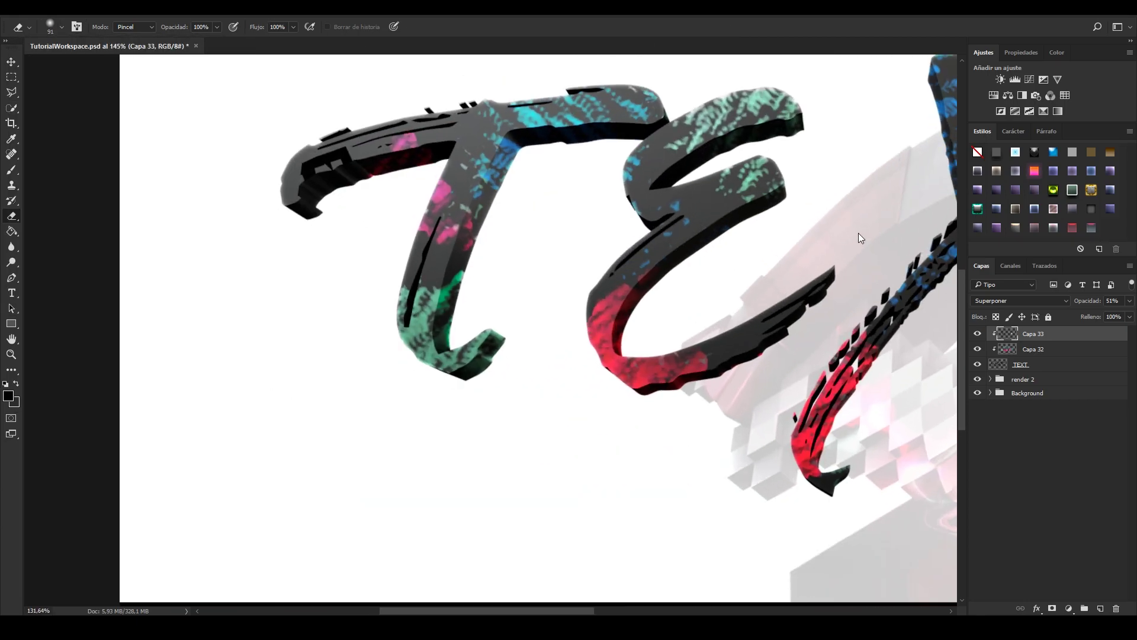
alt+scroll(868, 261, up, 3)
alt+scroll(764, 290, up, 2)
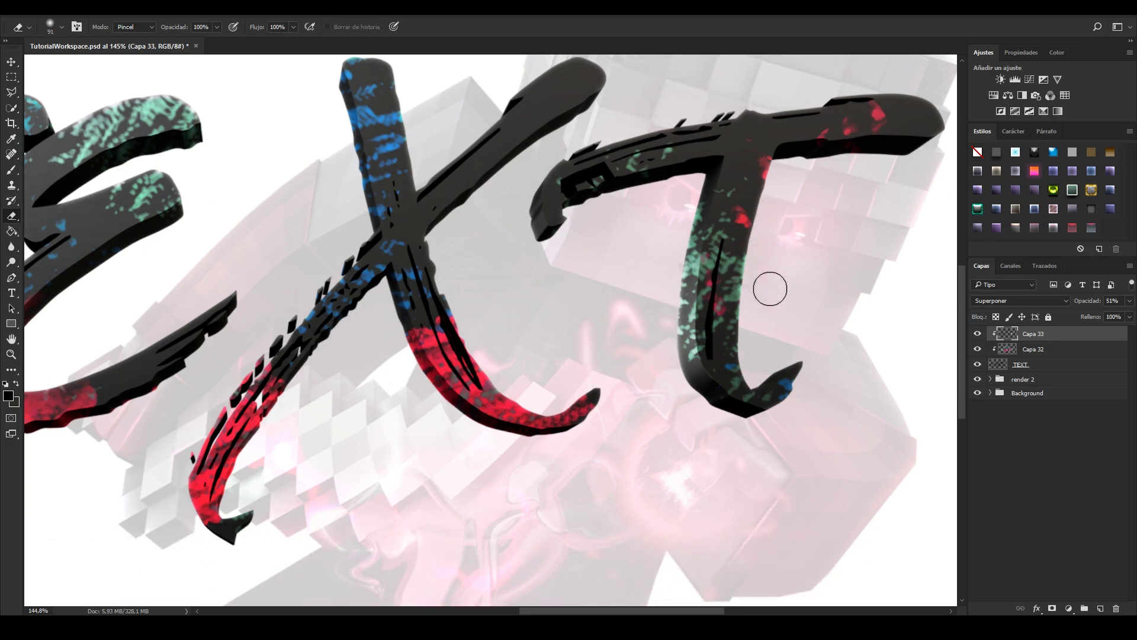
alt+scroll(414, 376, up, 3)
alt+scroll(127, 349, up, 4)
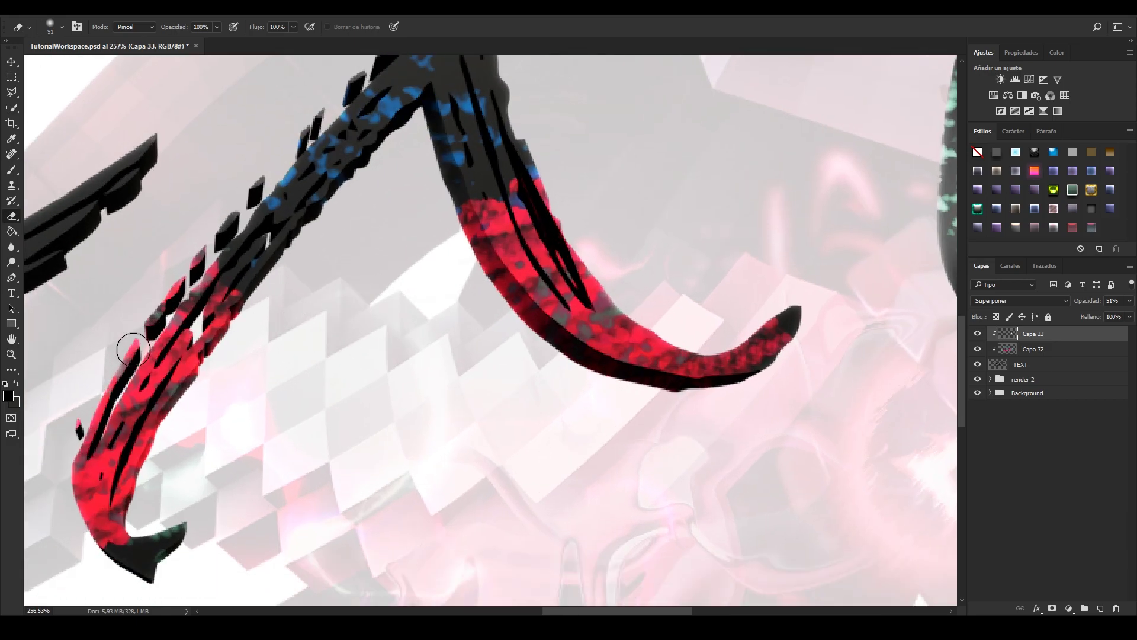
scroll(127, 400, up, 1)
key(l)
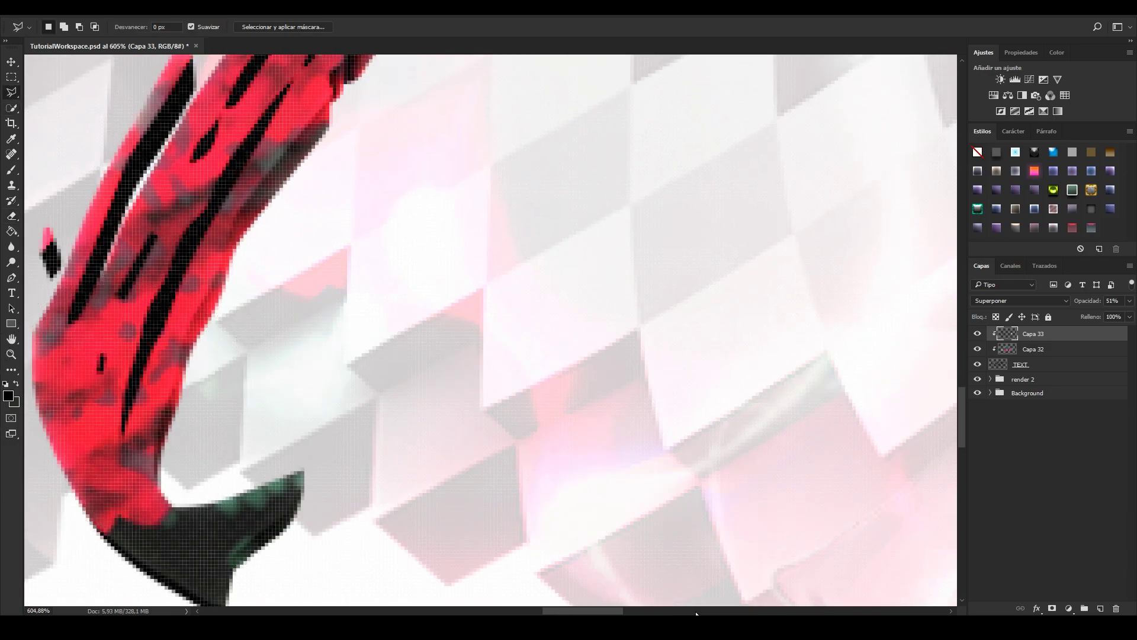
drag(583, 611, 553, 610)
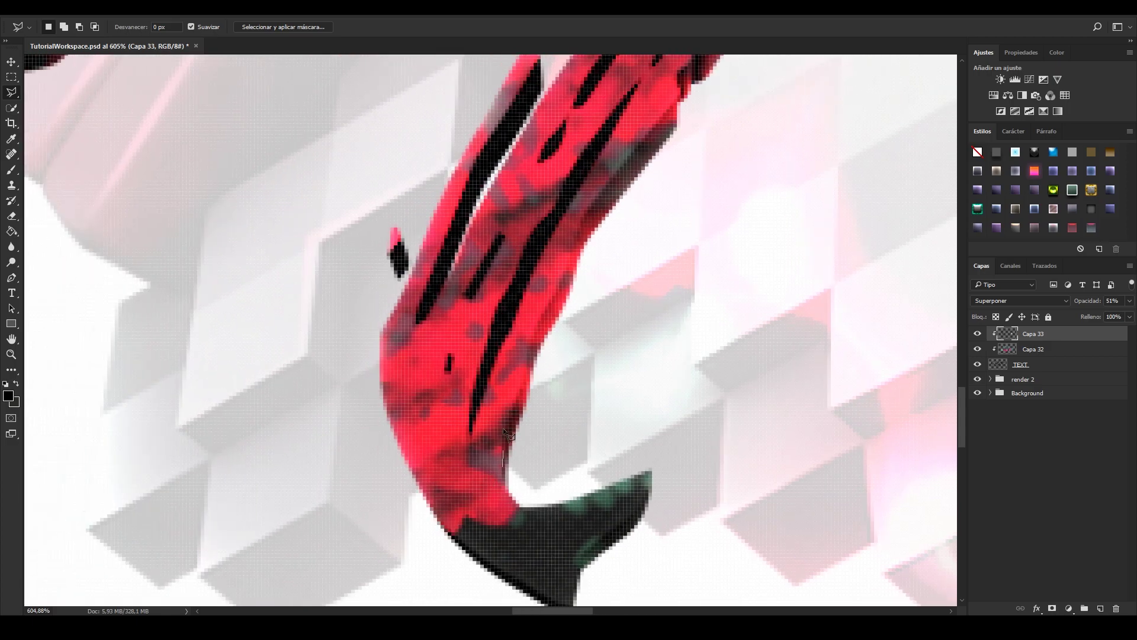
click(551, 301)
click(586, 207)
scroll(633, 304, up, 2)
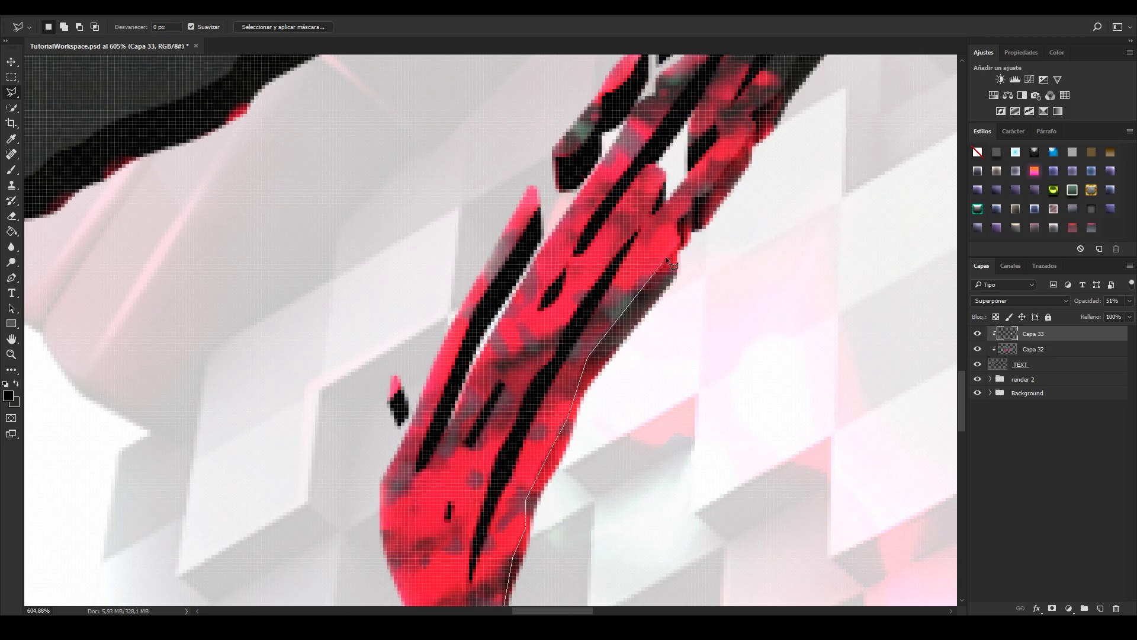
click(758, 183)
scroll(761, 190, down, 2)
click(570, 370)
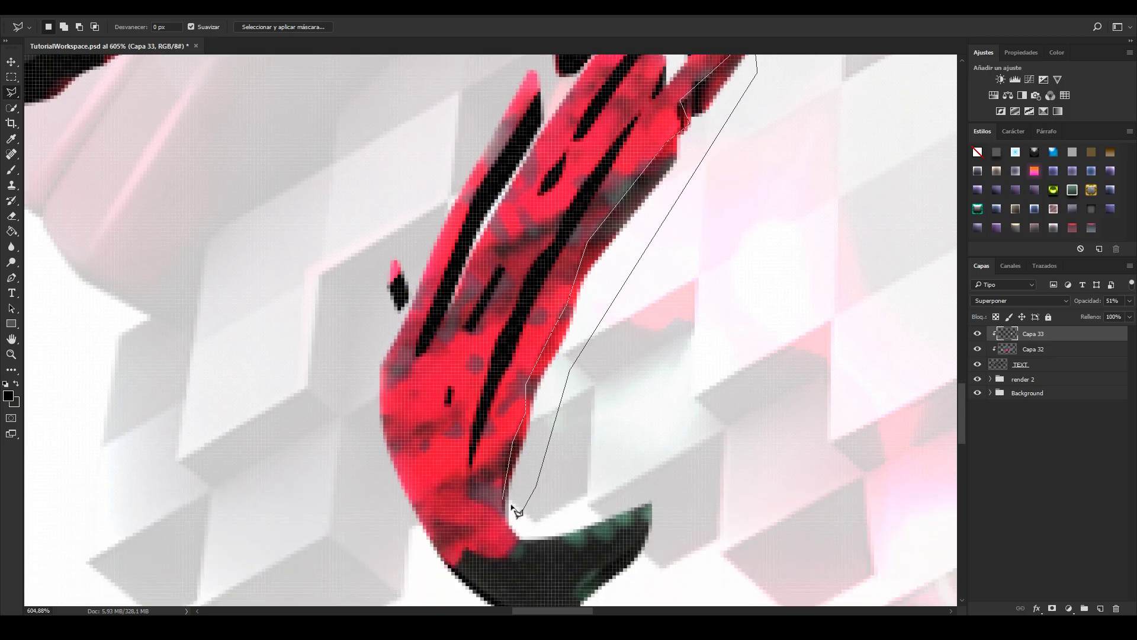
click(511, 505)
Fill the selected side face of the X's lower-left stroke with black and clear the selection
click(11, 231)
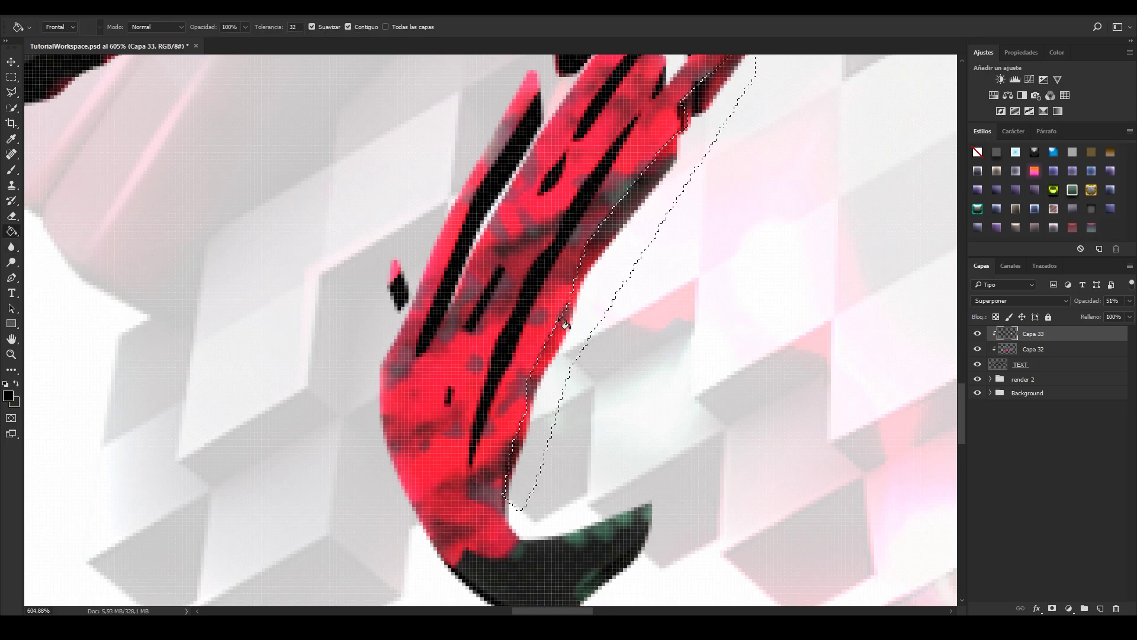
key(ctrl+d)
key(e)
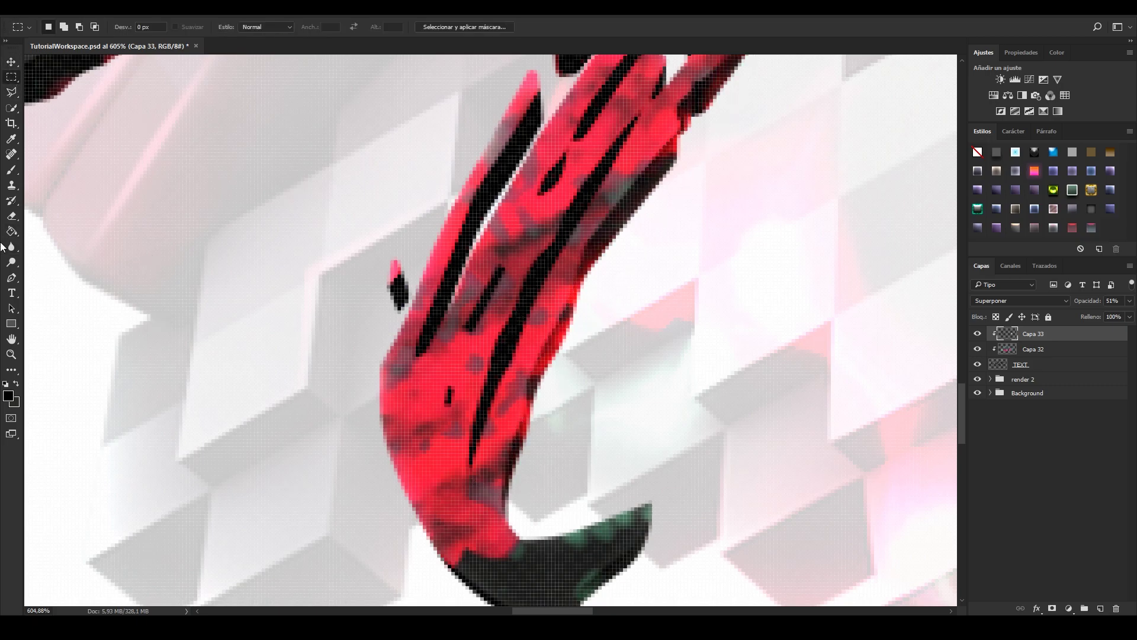
scroll(572, 465, down, 1)
alt+scroll(696, 480, down, 9)
scroll(752, 282, up, 1)
alt+scroll(754, 281, up, 5)
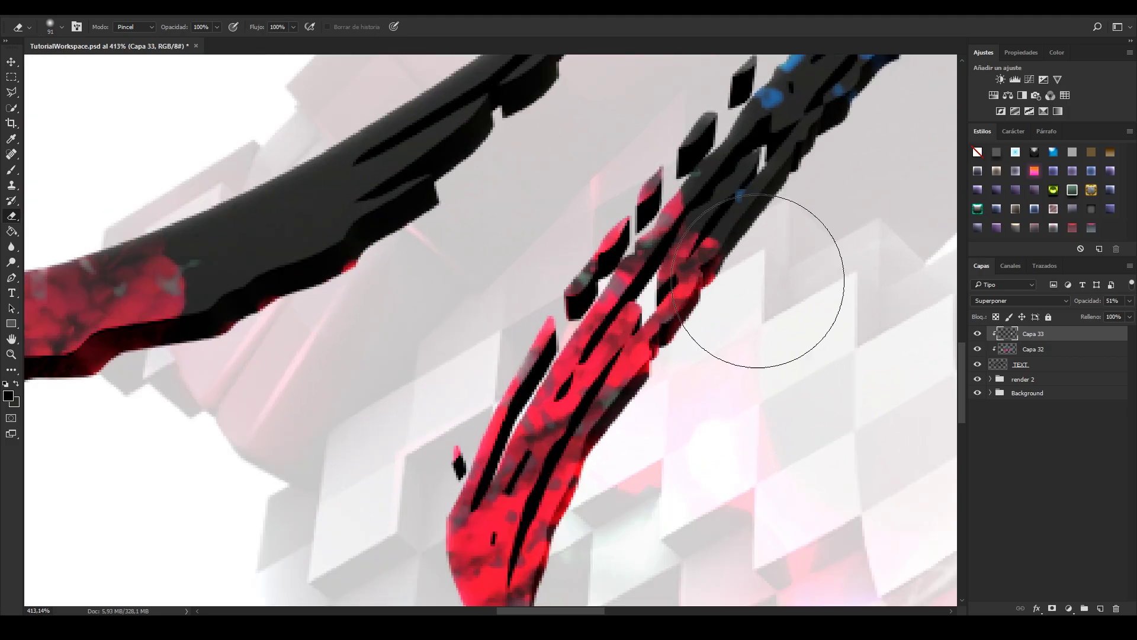
alt+scroll(762, 338, down, 6)
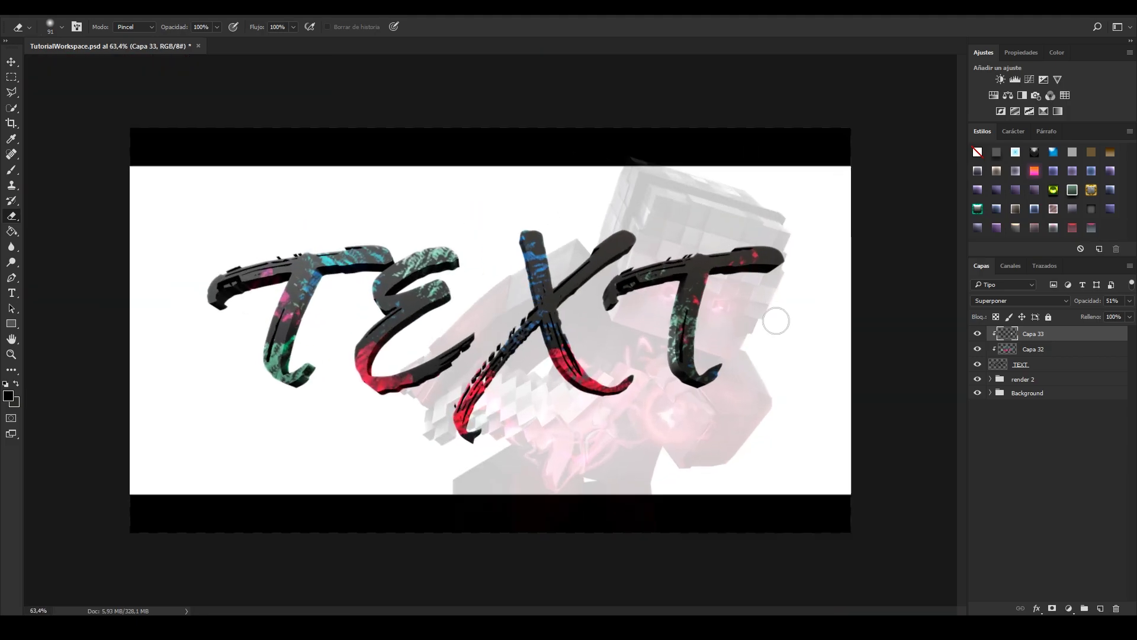
Compare the full title with the Capa 33 shading layer hidden and shown
alt+scroll(776, 321, up, 2)
click(978, 334)
click(979, 334)
click(978, 334)
click(979, 334)
click(978, 333)
click(979, 333)
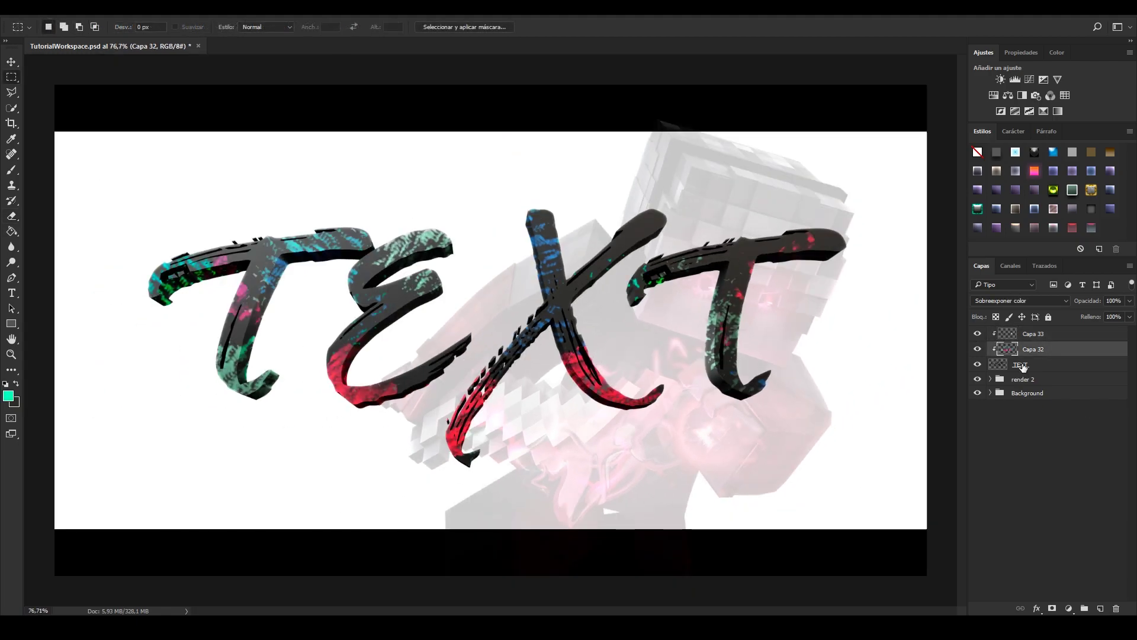
Merge the TEXT, Capa 32 and Capa 33 layers into a single layer
click(1007, 364)
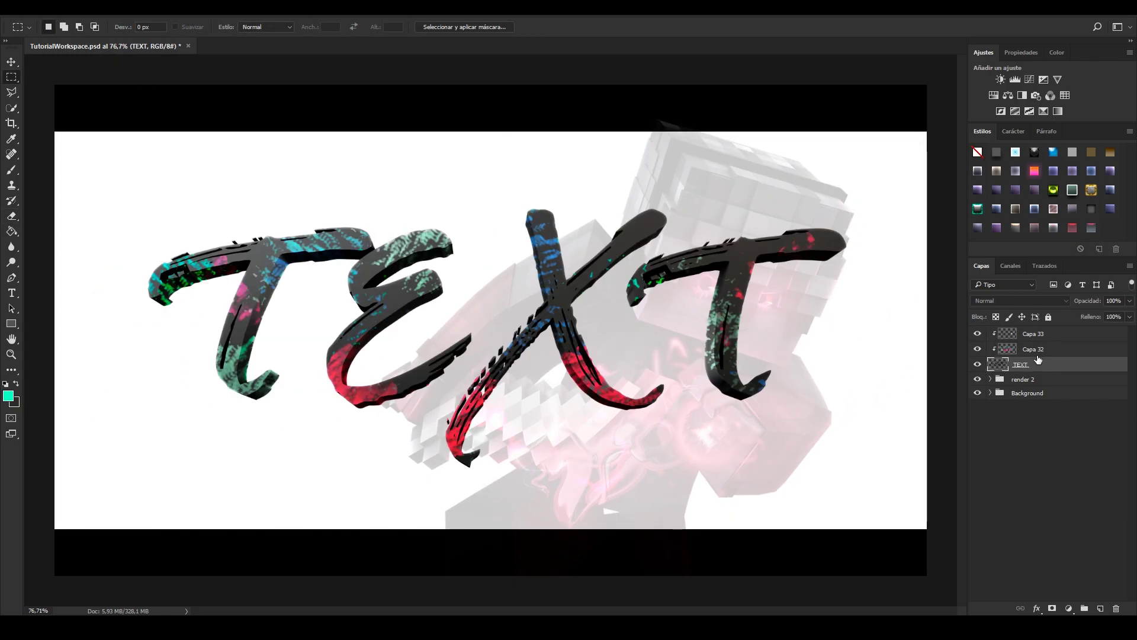
shift+click(1050, 335)
right_click(1049, 344)
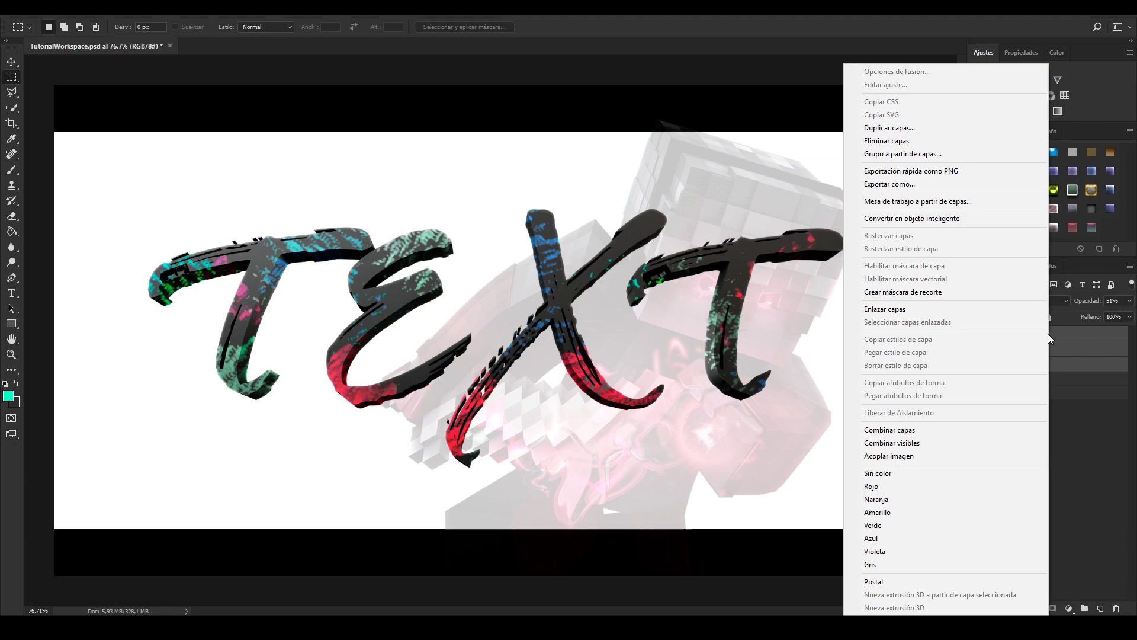
click(1094, 363)
right_click(1076, 342)
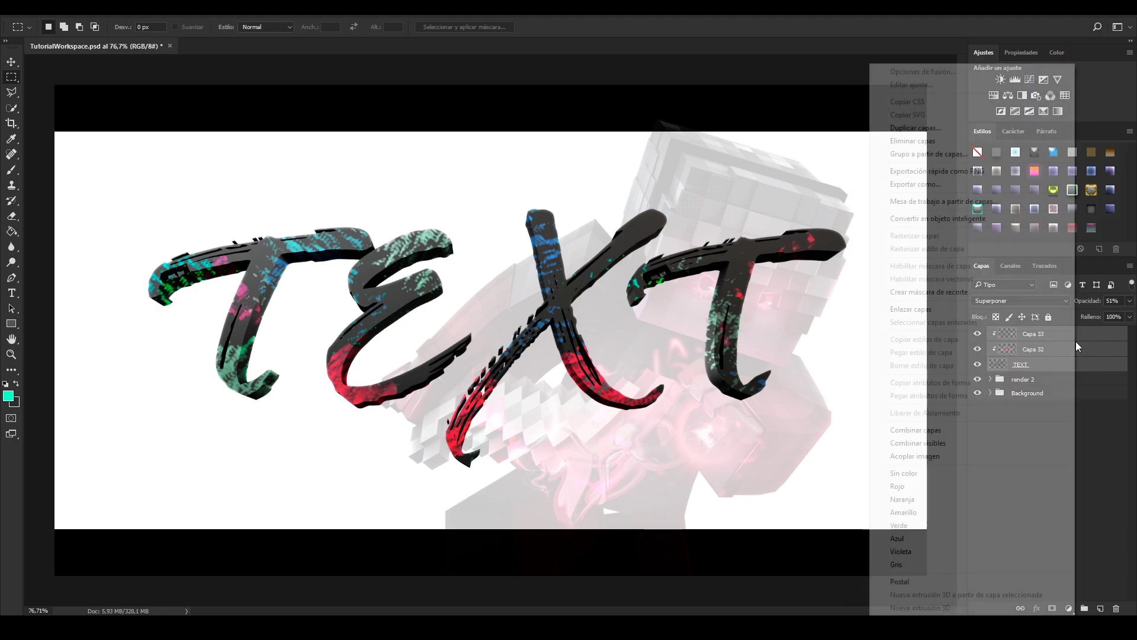
click(1124, 358)
click(1113, 364)
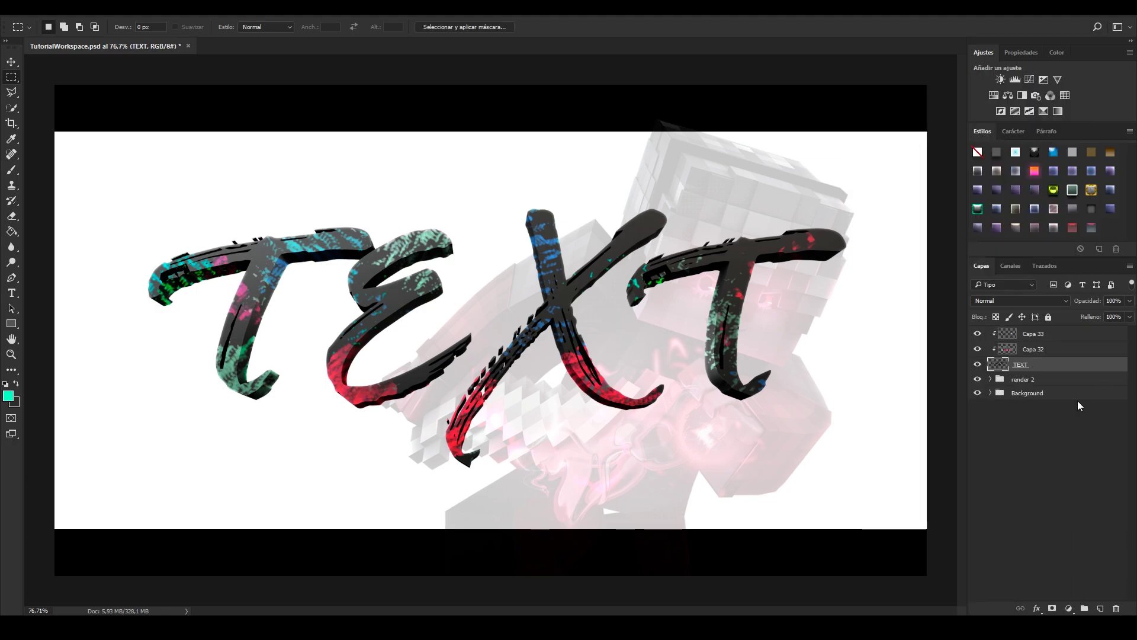
shift+click(1068, 335)
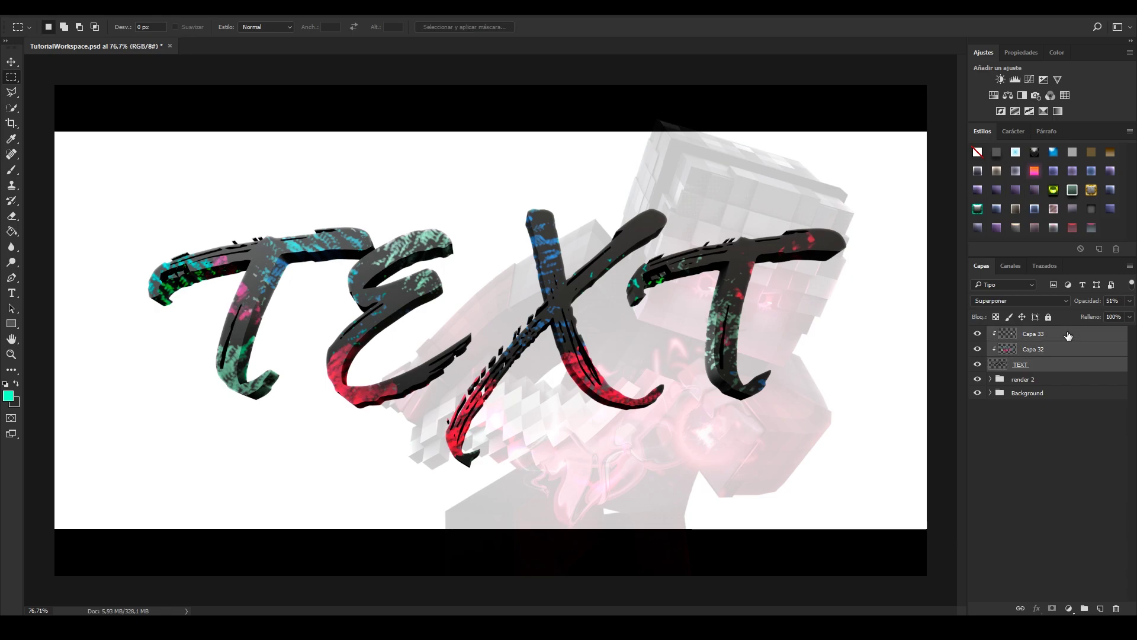
right_click(1068, 339)
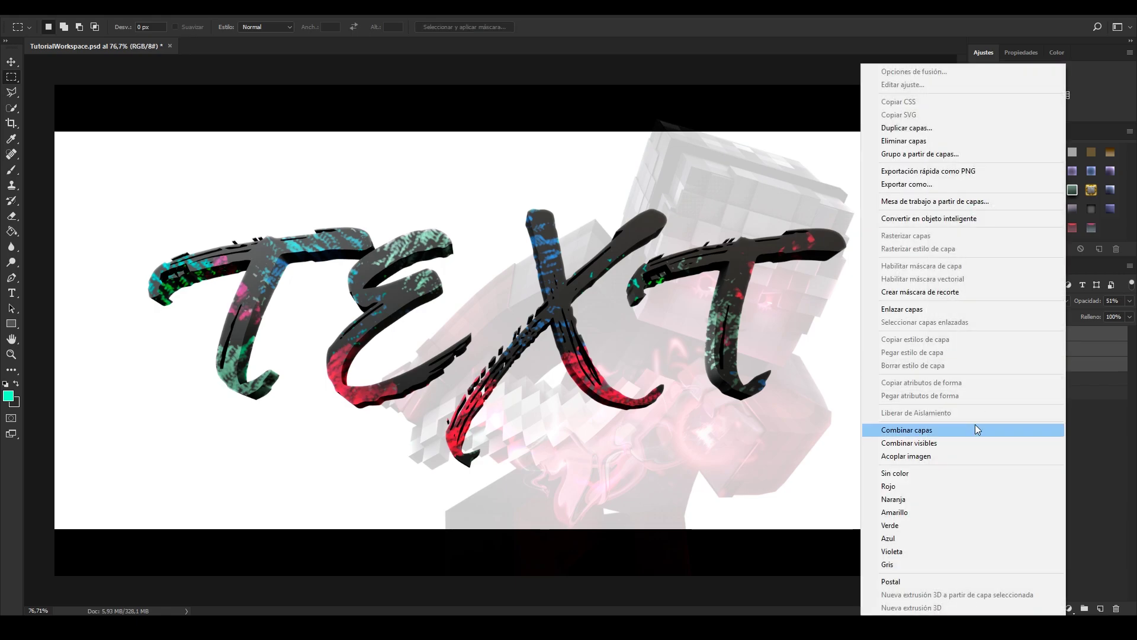
click(975, 428)
Check the merged title layer by hiding and showing it, and rename it "text"
click(979, 335)
click(978, 334)
double_click(1025, 333)
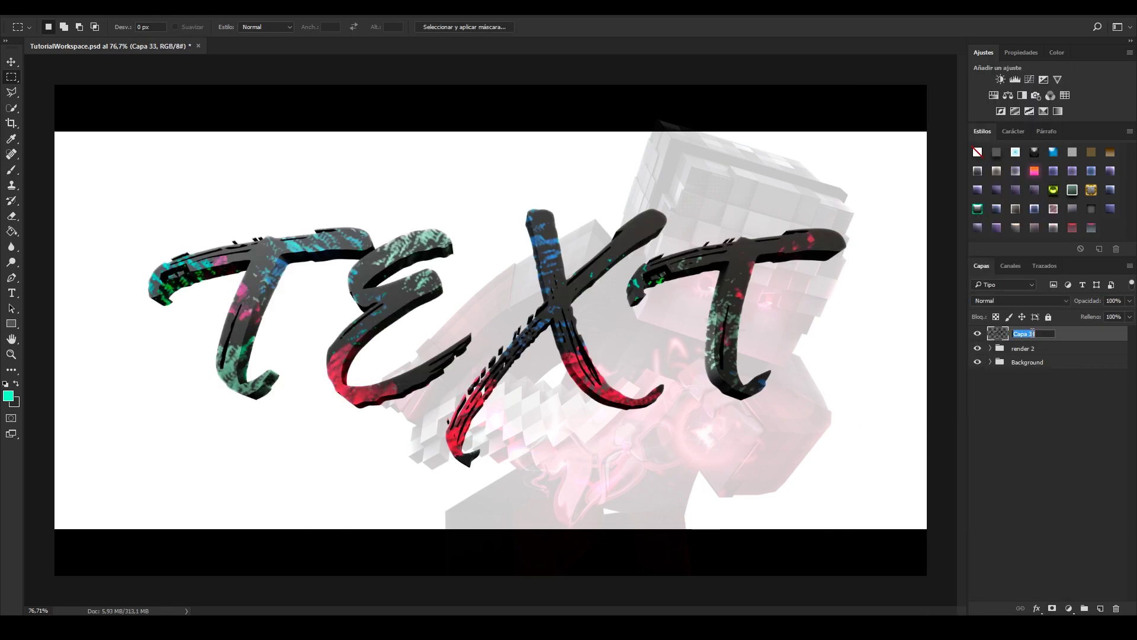
text(text)
key(Return)
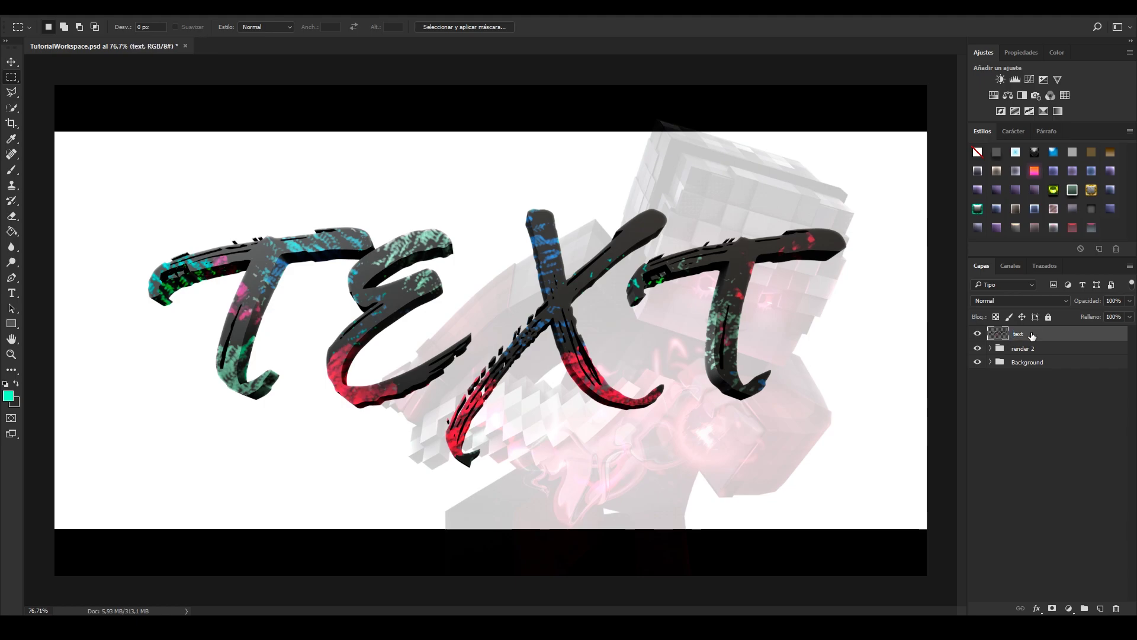
Check the render 2 group by hiding and showing it, and set its opacity to 100%
click(1032, 349)
click(980, 350)
click(980, 349)
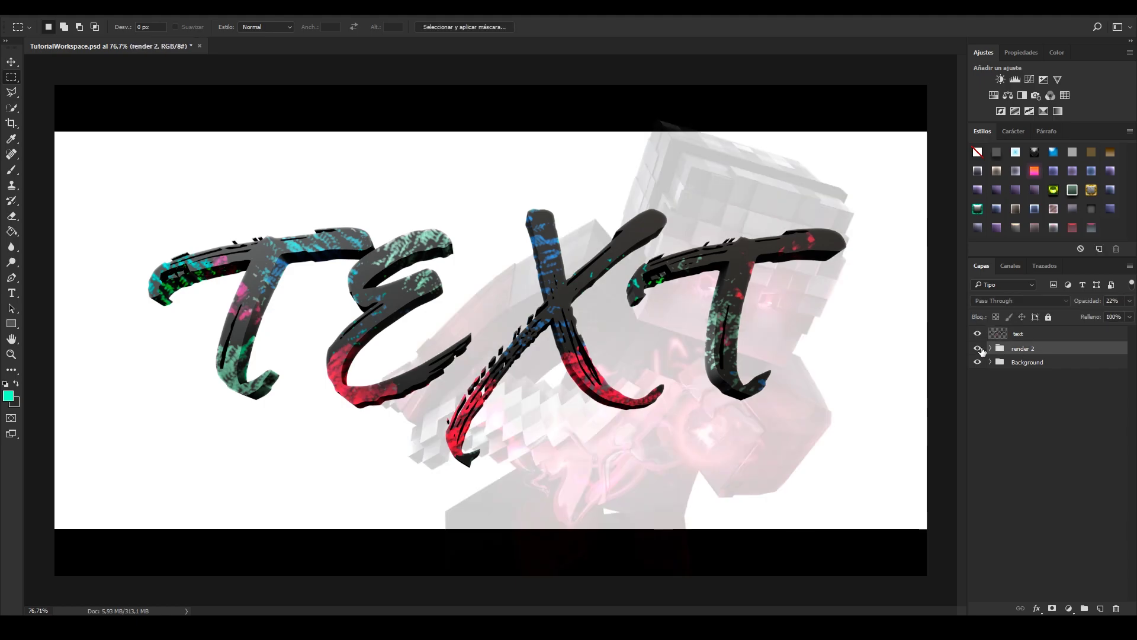
click(1129, 302)
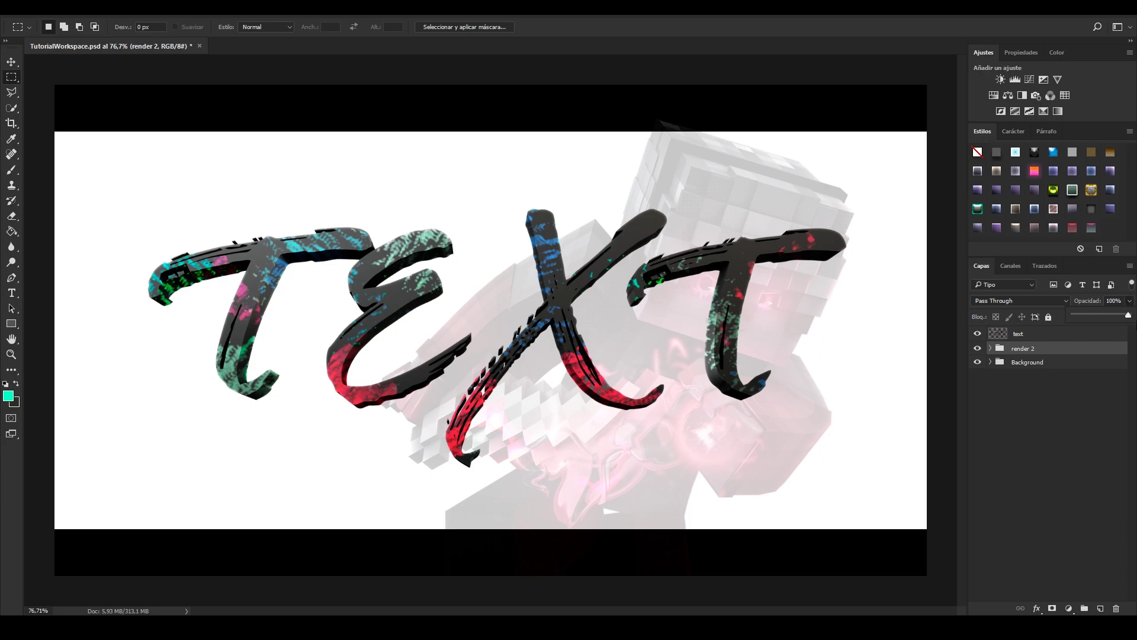
click(1078, 355)
Move the render 2 group above the text layer and check it by hiding and showing it
drag(1088, 355, 1089, 336)
click(979, 332)
click(978, 332)
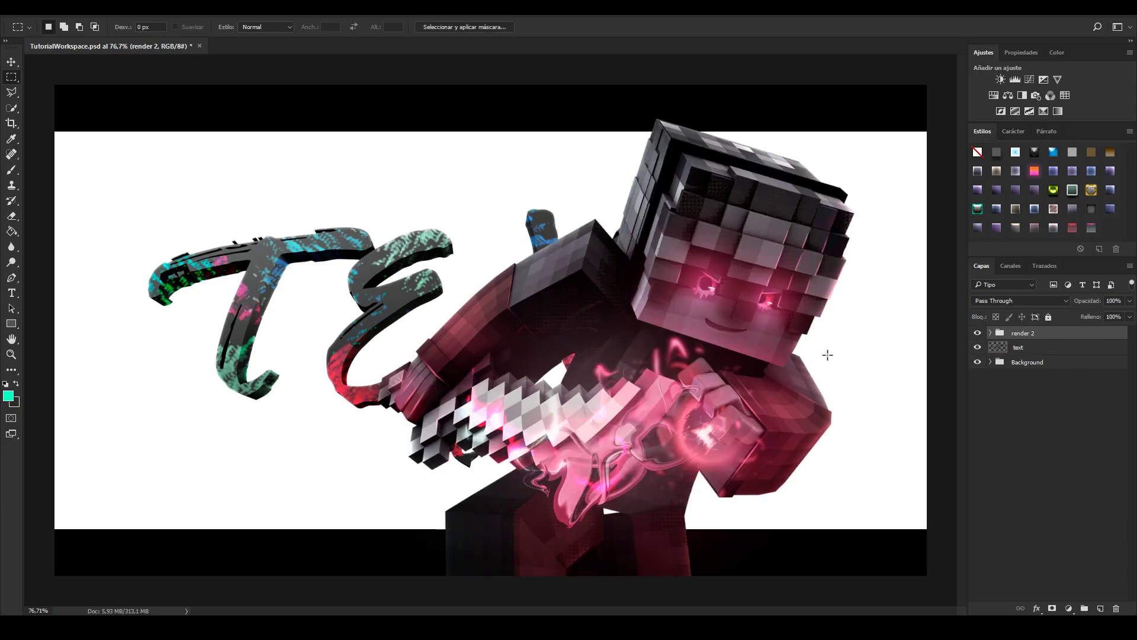
Scale the render 2 group down proportionally until the character's whole figure fits the canvas, and center it horizontally
click(10, 62)
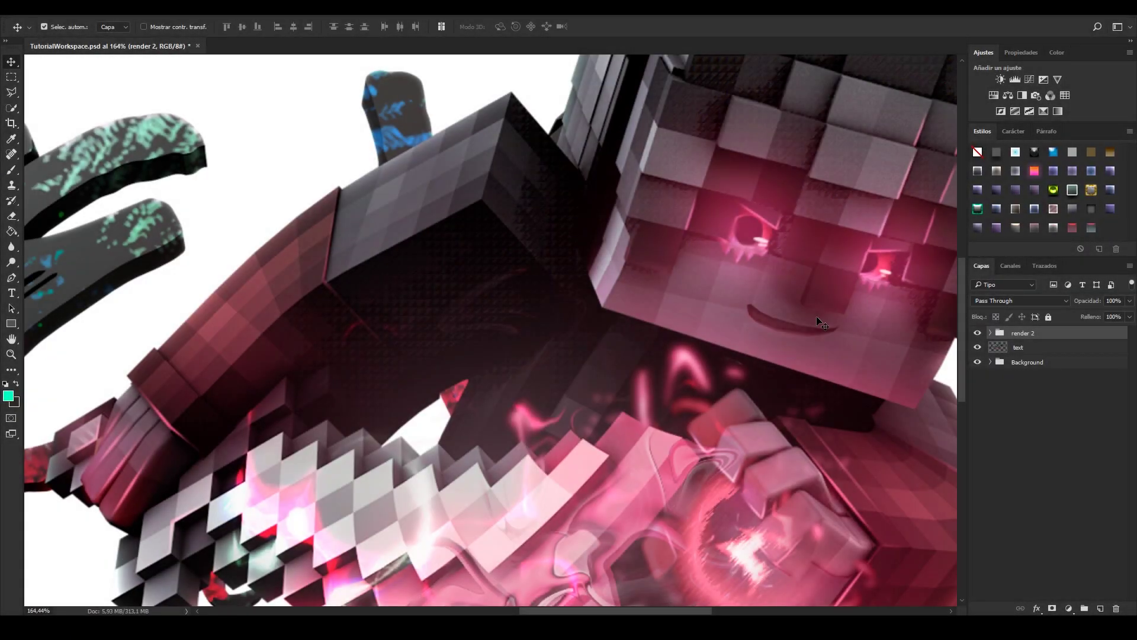
alt+scroll(647, 311, down, 8)
alt+scroll(755, 355, up, 7)
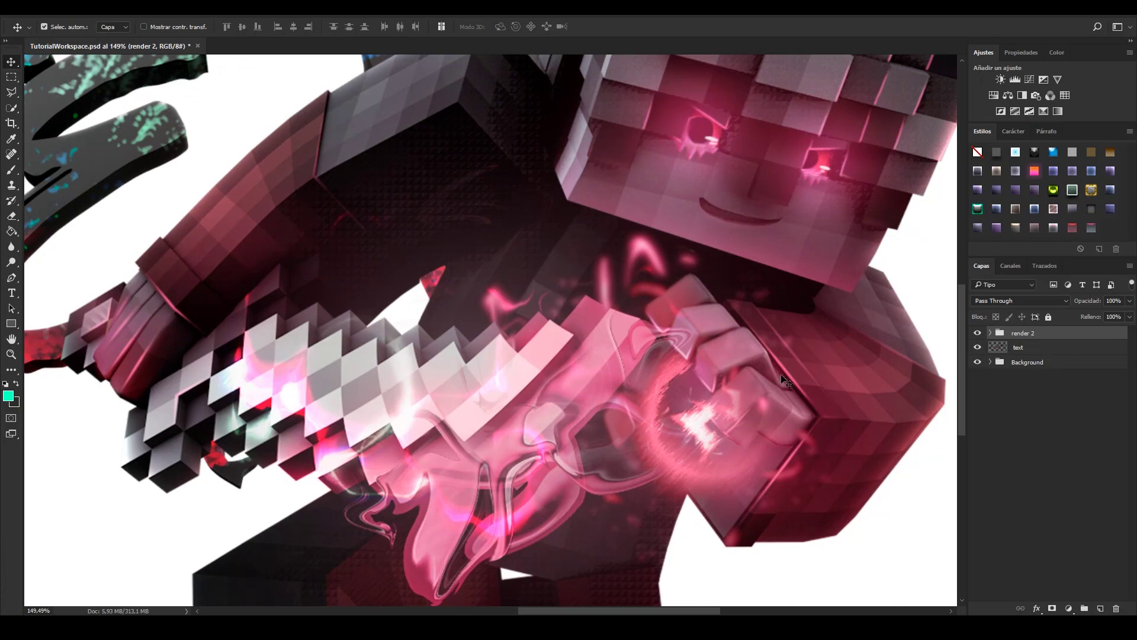
scroll(782, 379, up, 5)
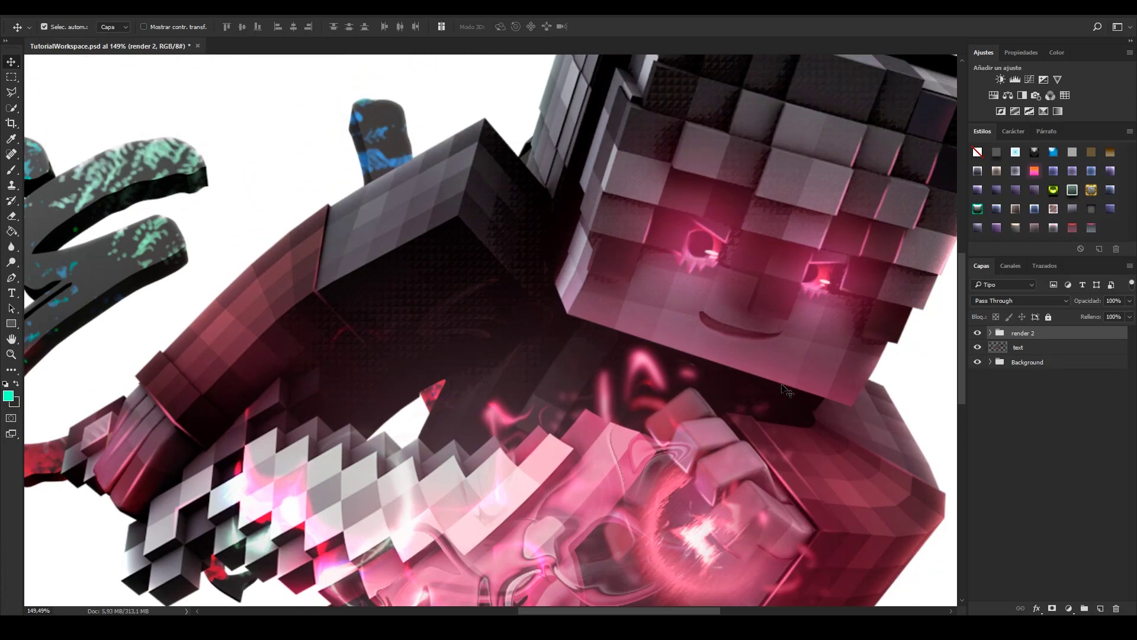
scroll(550, 400, down, 3)
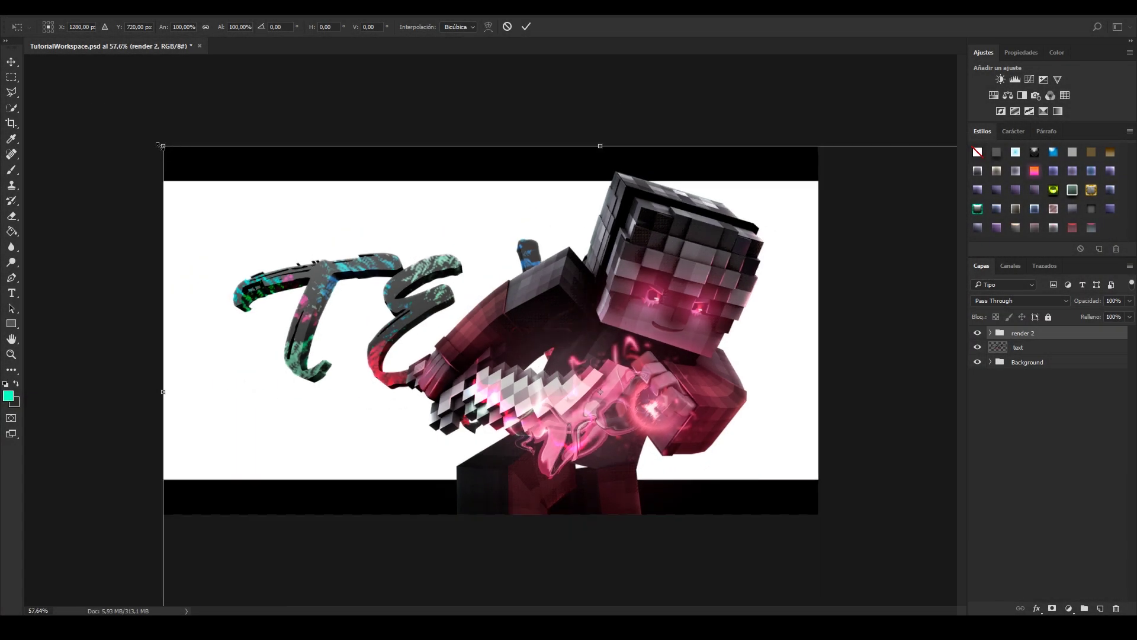
alt+shift+drag(160, 145, 259, 253)
drag(561, 346, 452, 291)
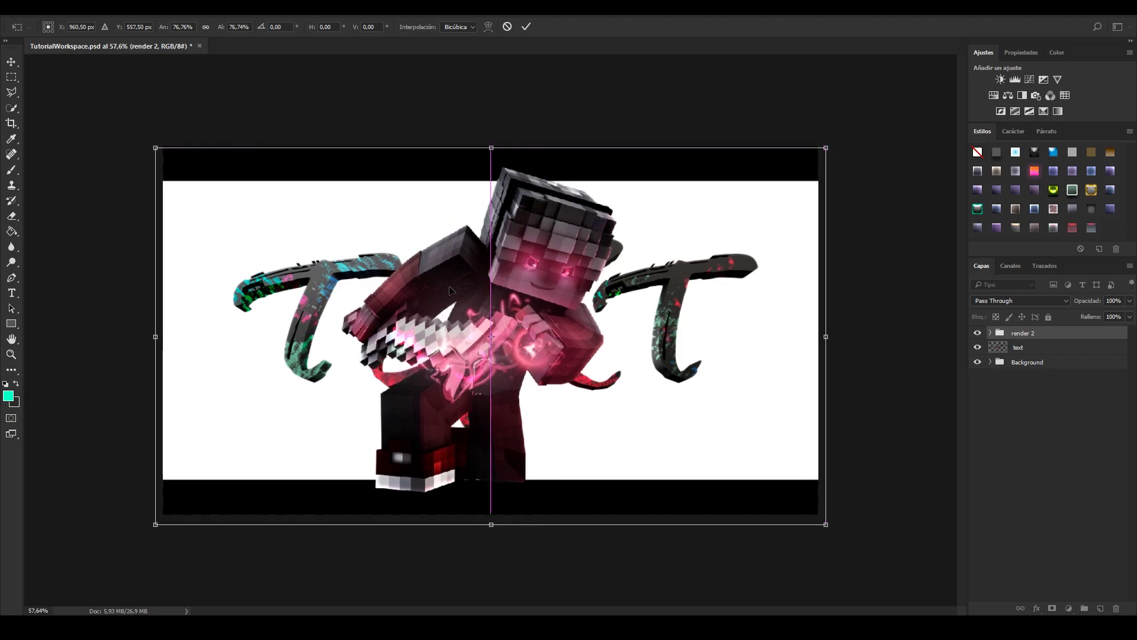
alt+scroll(479, 304, up, 4)
alt+scroll(479, 303, down, 3)
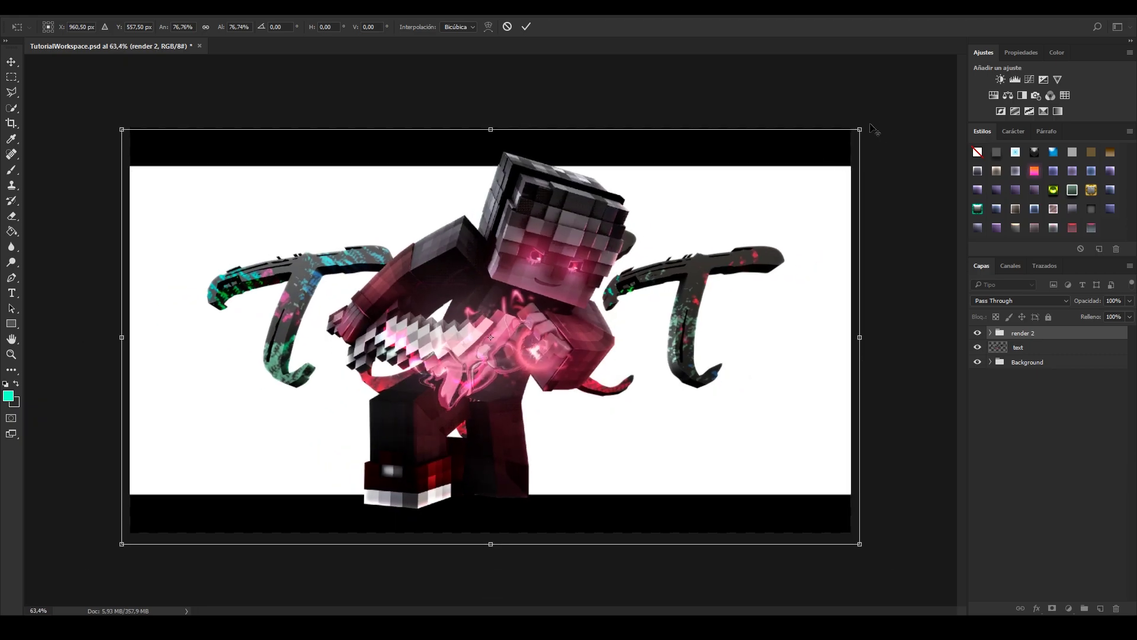
mouse_move(861, 126)
mouse_down()
mouse_move(850, 146)
mouse_move(848, 135)
mouse_move(886, 117)
mouse_move(828, 151)
mouse_move(842, 128)
mouse_up()
key(Return)
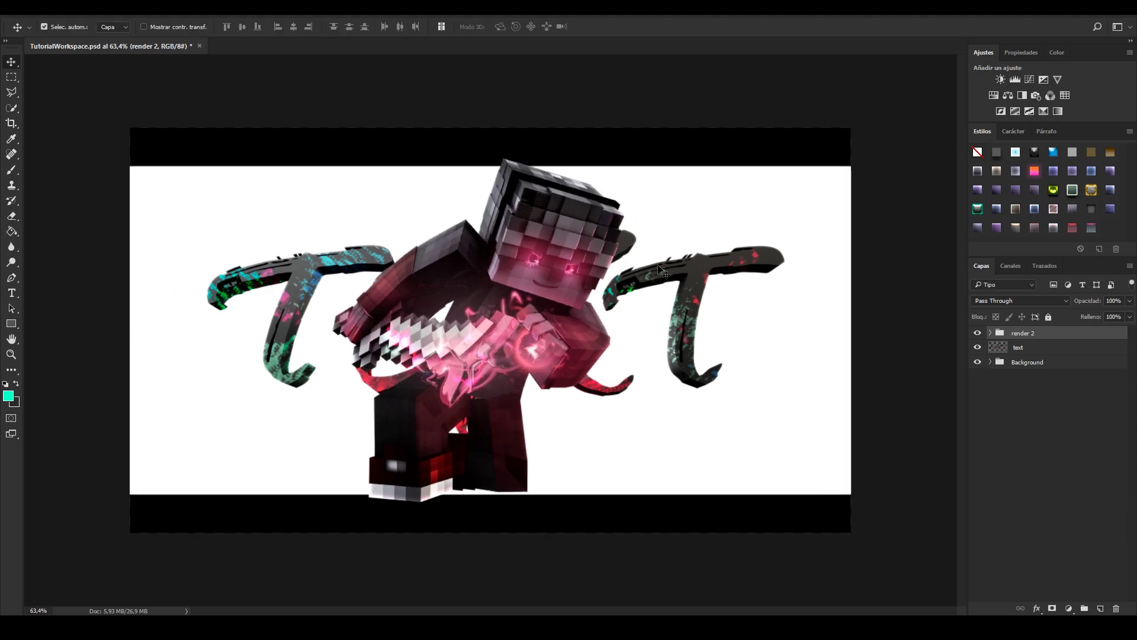
Hide the render 2 group and outline the letters XT on the text layer with the Polygonal Lasso
alt+scroll(662, 268, up, 2)
click(978, 333)
key(l)
key(alt+bracketleft)
click(553, 153)
click(489, 178)
click(475, 232)
click(483, 320)
click(466, 372)
click(406, 447)
click(429, 532)
click(609, 546)
click(859, 502)
click(961, 455)
click(874, 224)
click(791, 141)
click(501, 154)
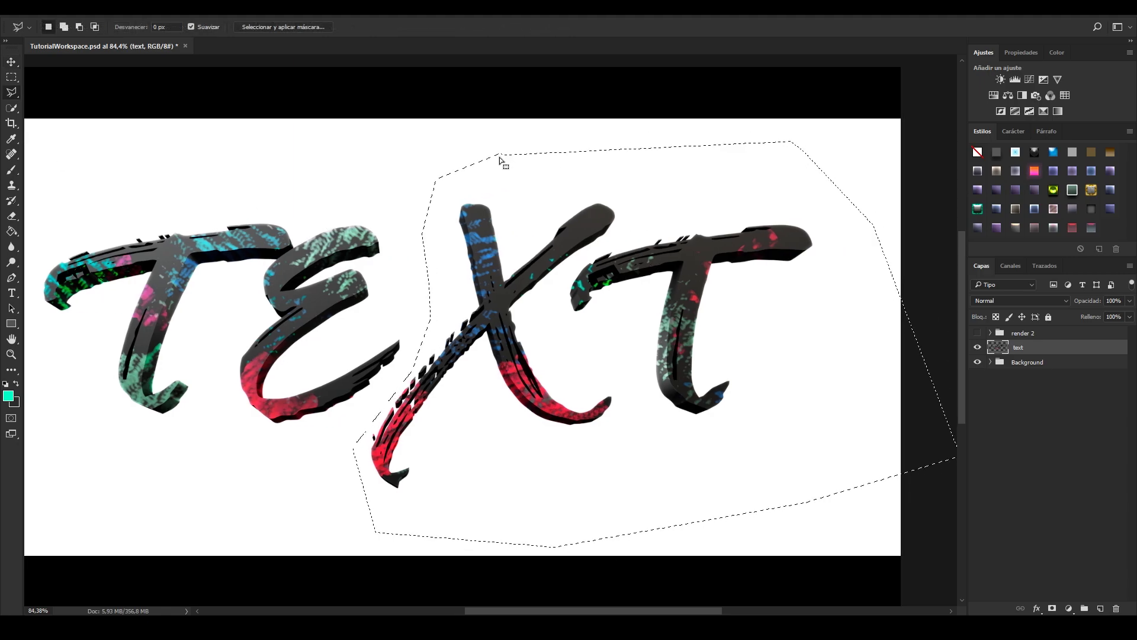
Cut the selected XT letters to a new layer and check the separation by hiding and showing the layers
right_click(510, 211)
click(573, 317)
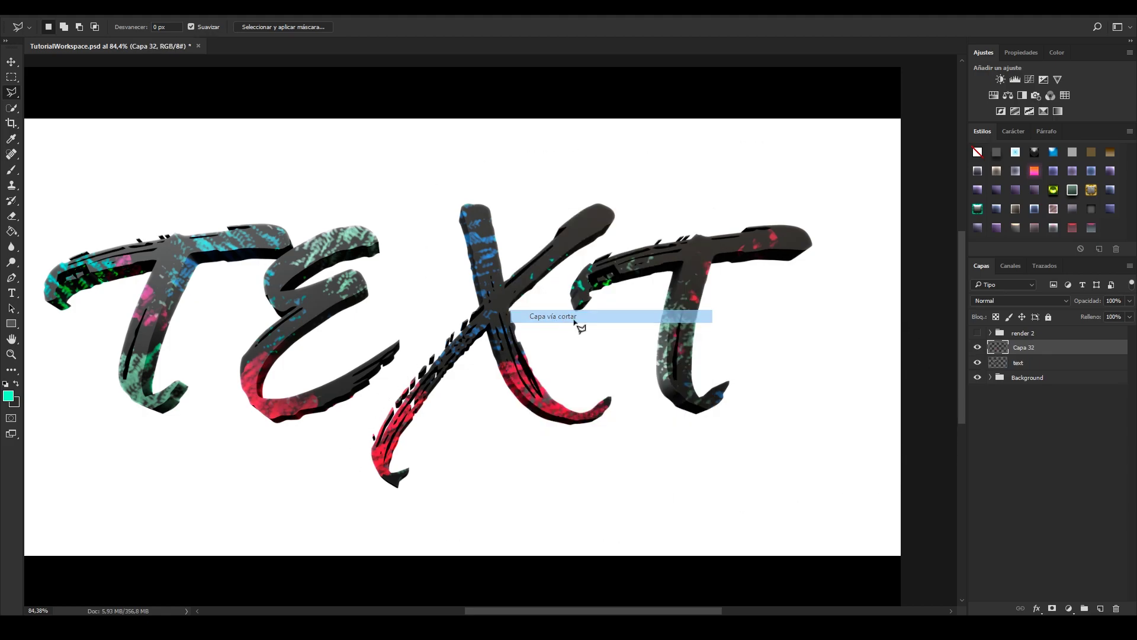
click(982, 348)
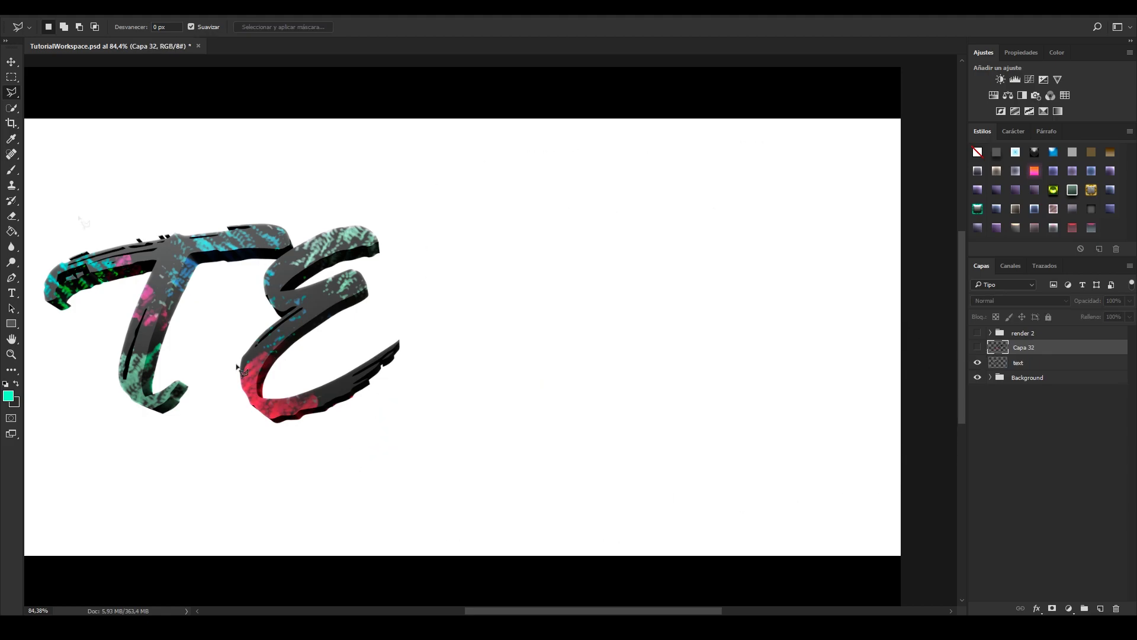
click(978, 349)
click(978, 361)
click(978, 361)
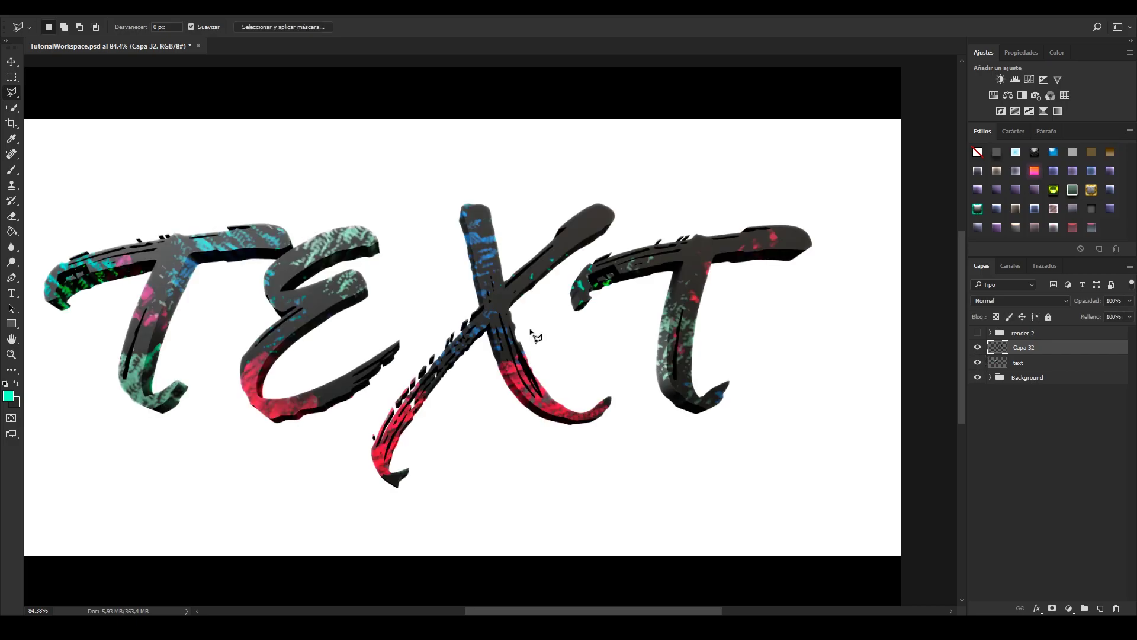
Rename the text layer "te" and the layer with the cut-out letters "xt"
double_click(1019, 363)
text(te)
key(Return)
double_click(1025, 348)
text(xt)
key(Return)
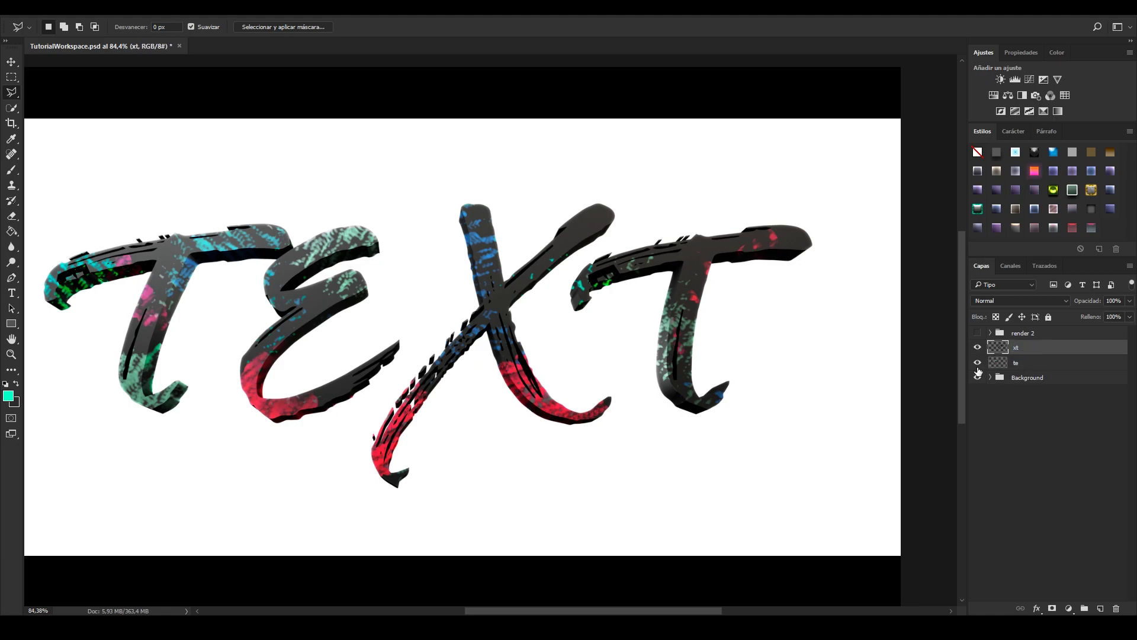
Hide the te and xt layers and show the render 2 group on its own
drag(978, 367, 978, 348)
key(ctrl+minus)
click(977, 333)
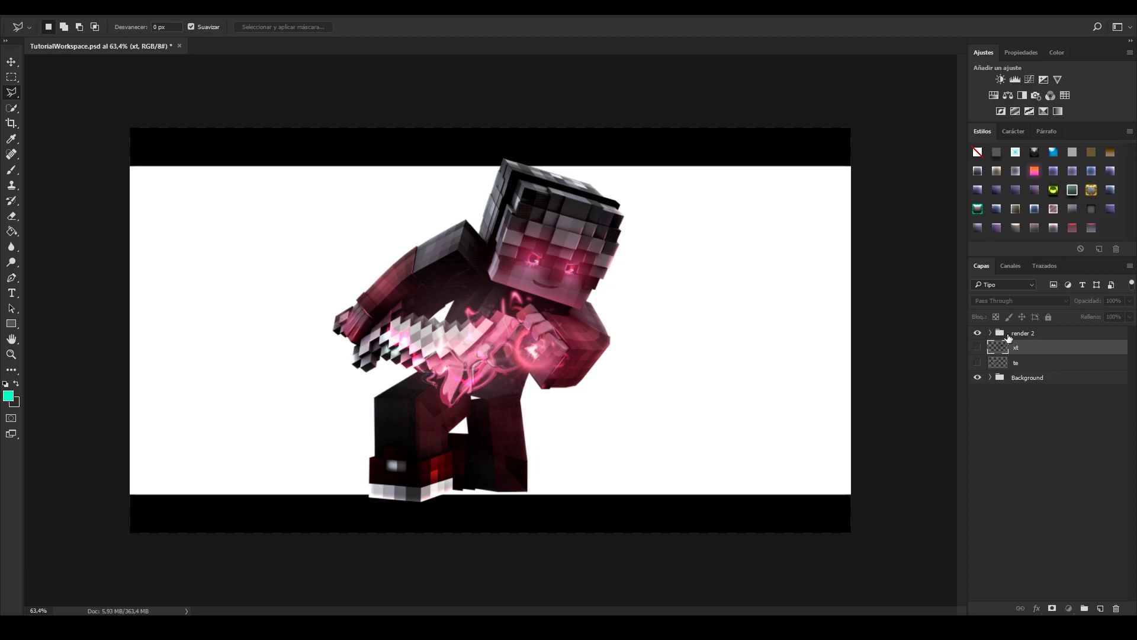
click(1025, 333)
alt+scroll(623, 284, up, 1)
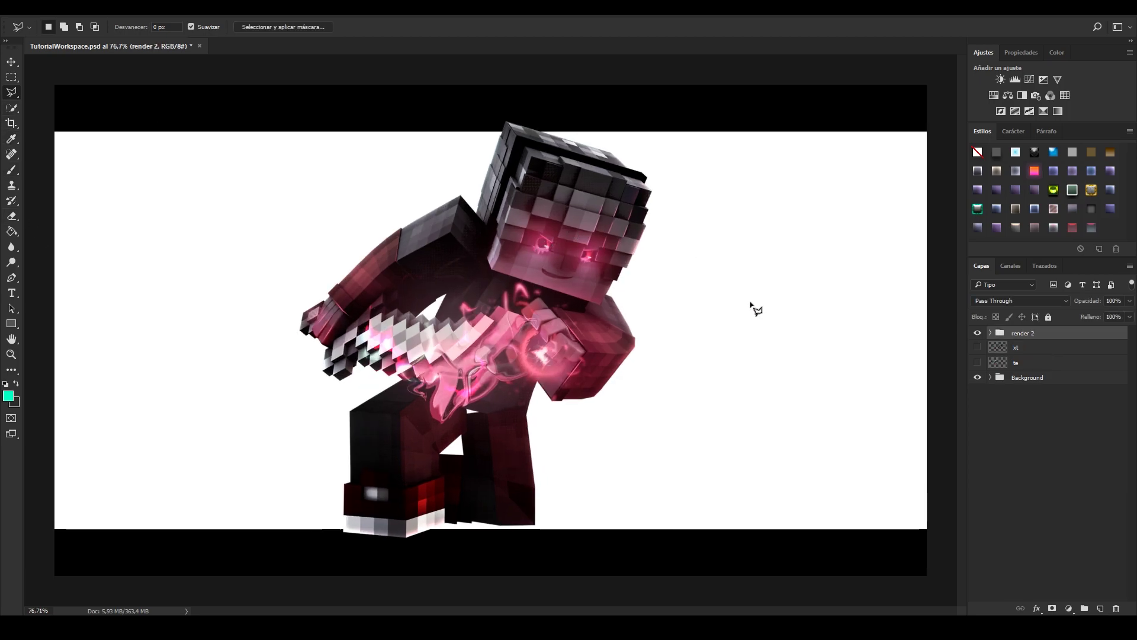
click(977, 347)
click(1038, 349)
click(978, 347)
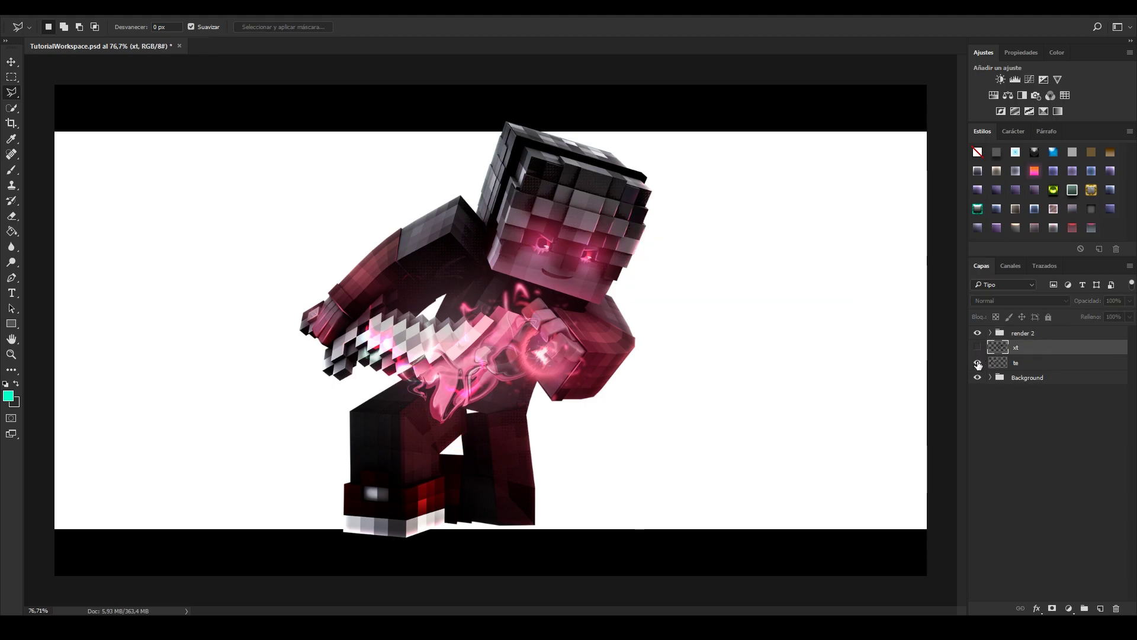
Show the te layer and move the TE letters left so they emerge from behind the character
click(978, 363)
click(1028, 363)
key(ctrl+t)
drag(370, 314, 276, 322)
key(Return)
key(l)
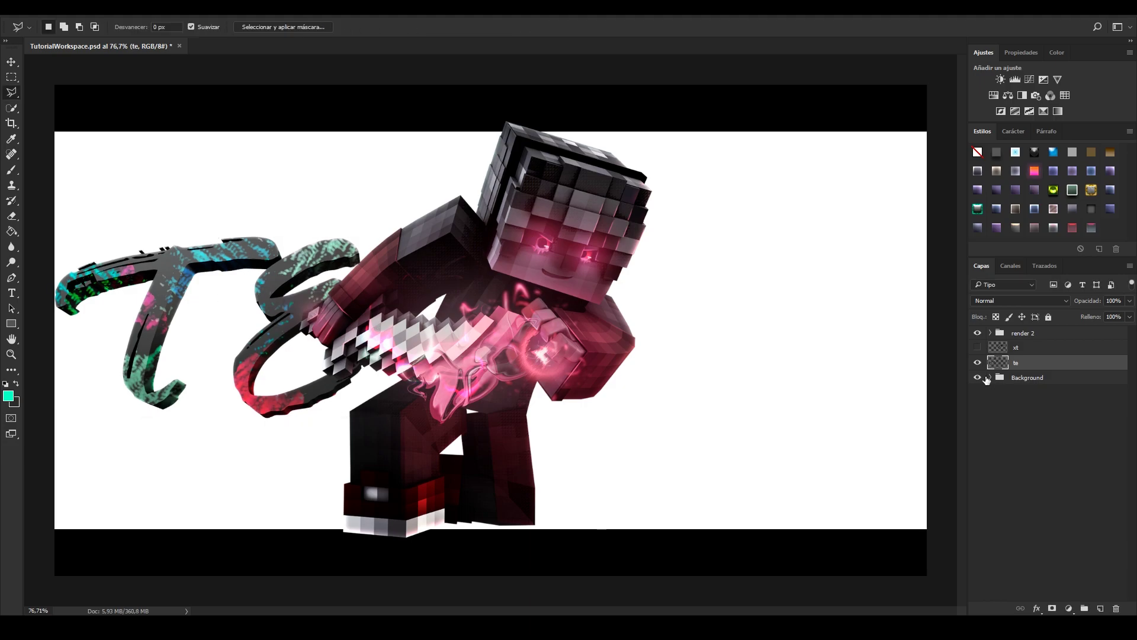
Show the xt layer and move the XT letters about 6.56 cm right and 0.74 cm down
click(977, 347)
key(alt+bracketright)
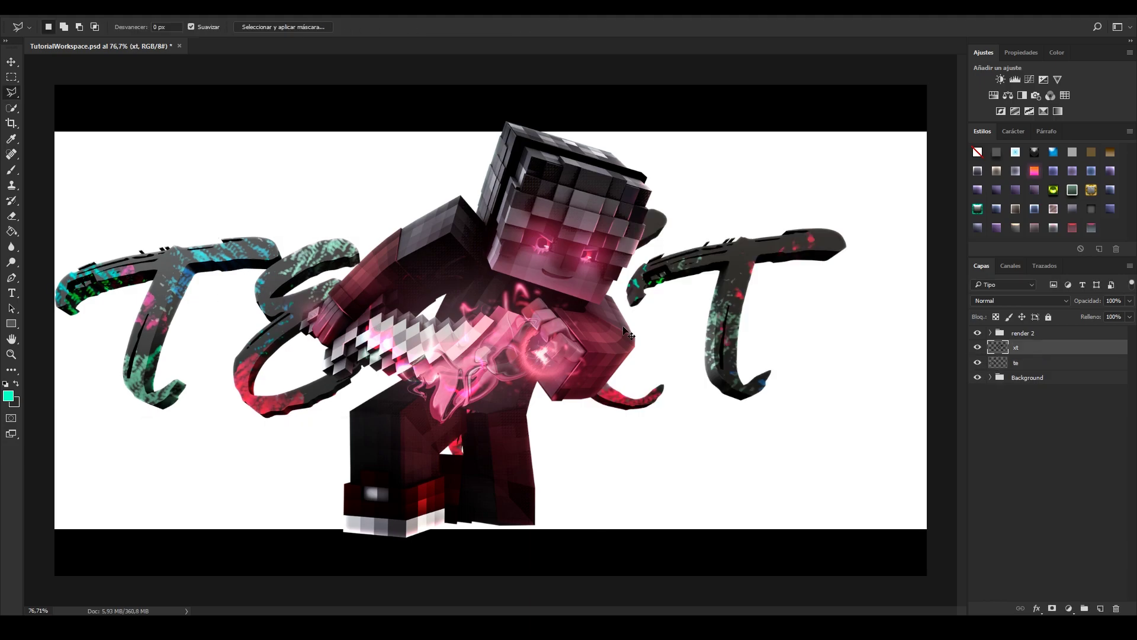
key(ctrl+t)
drag(687, 332, 770, 341)
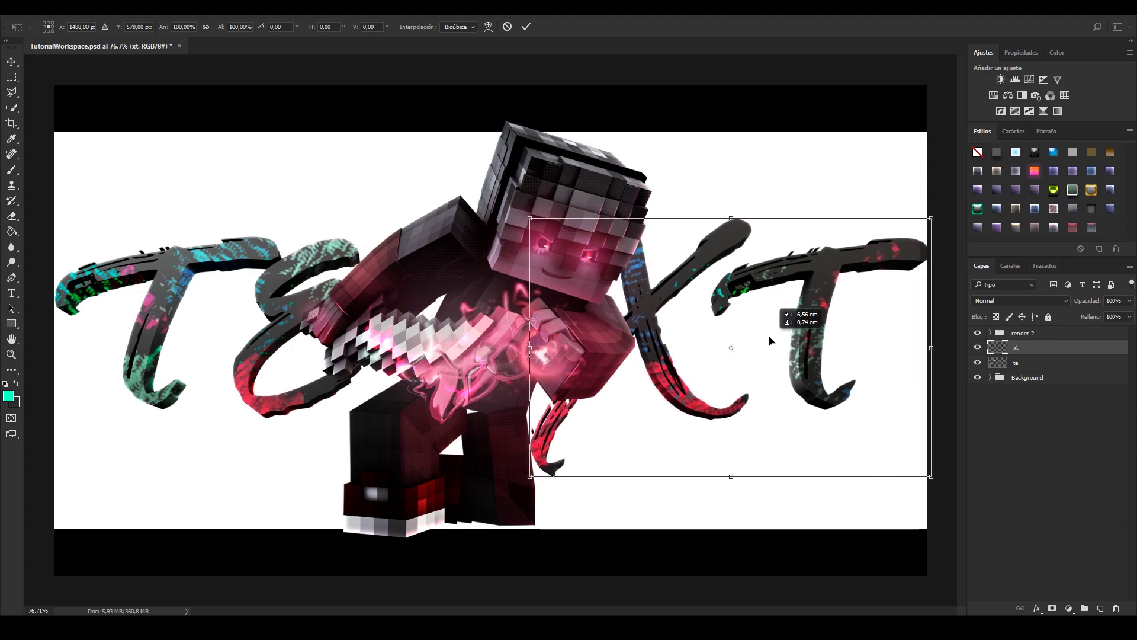
key(Return)
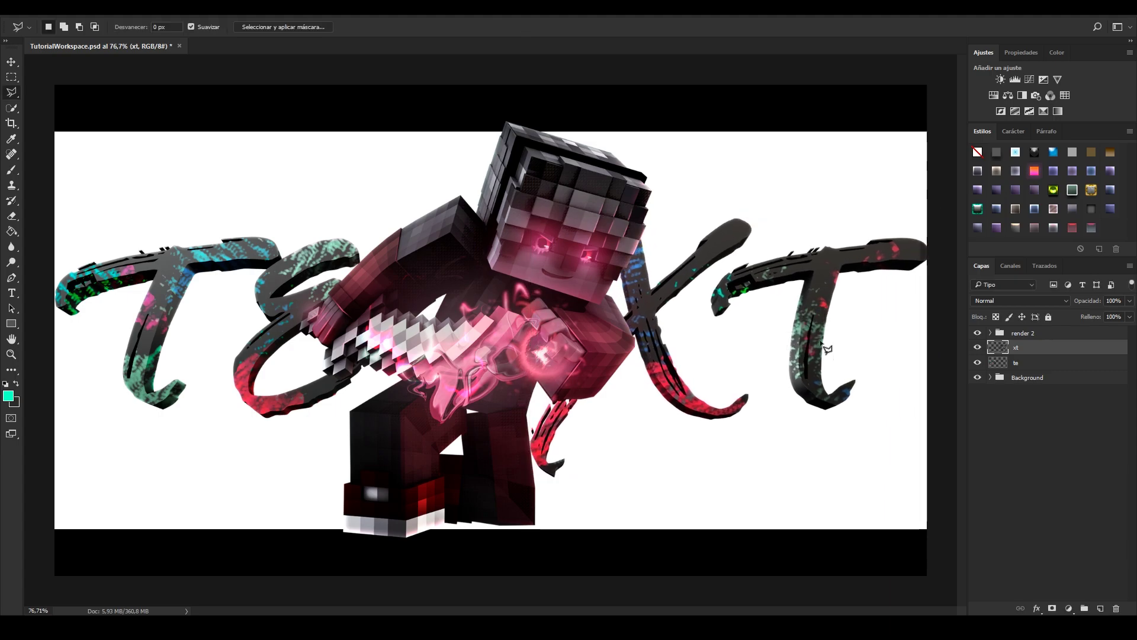
Merge the te and xt layers into a single layer
click(1024, 359)
right_click(1023, 356)
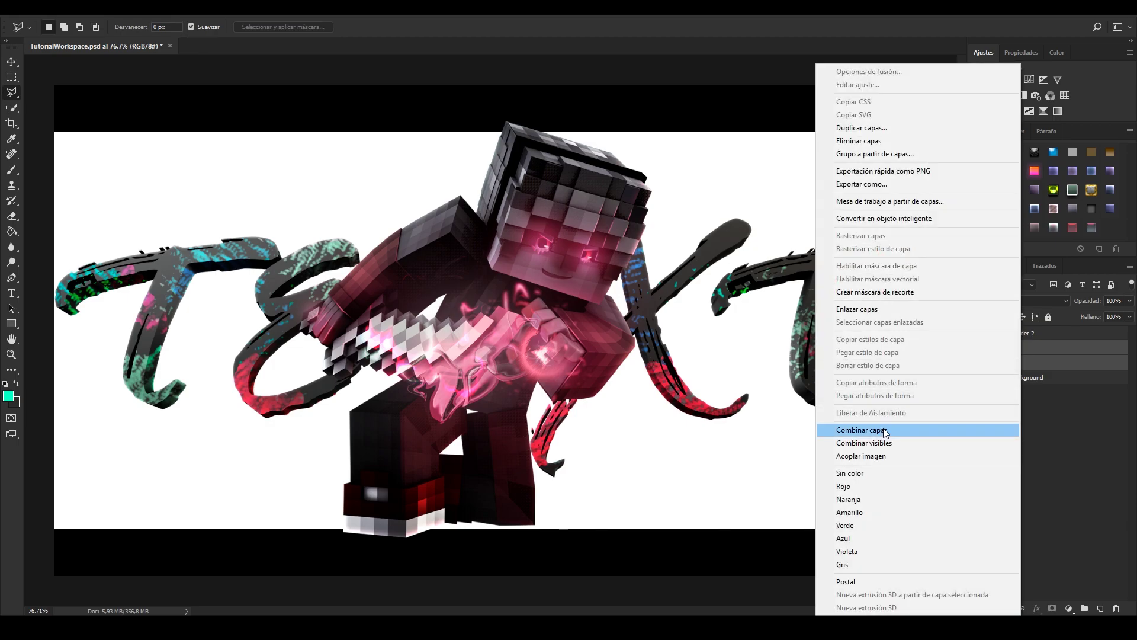
click(853, 432)
Scale the merged title down slightly about its center and tilt it a few degrees clockwise
key(ctrl+t)
alt+drag(929, 222, 874, 278)
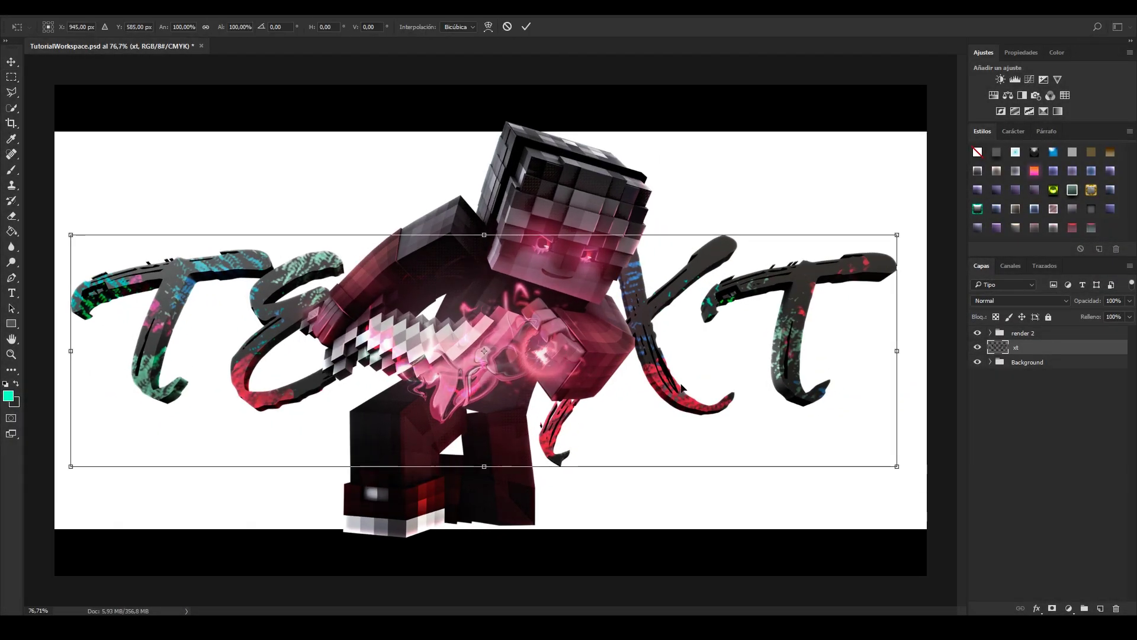
drag(920, 340, 942, 387)
key(Return)
key(Return)
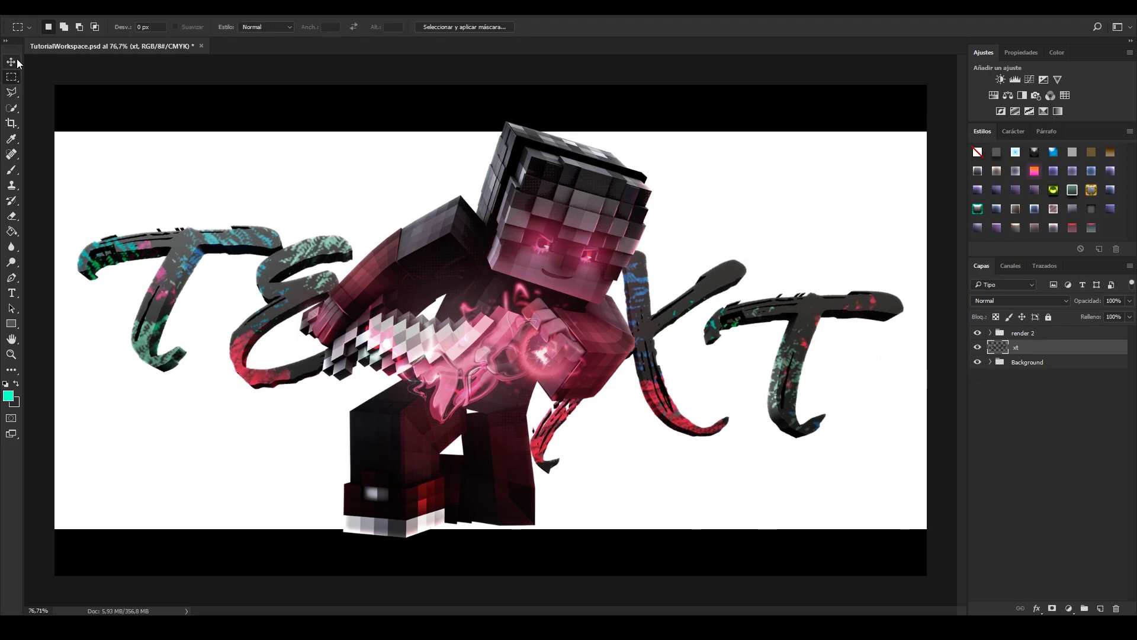
Expand the Background group, hide the white Capa 1 layer and check the blurred layer by hiding and showing it
click(991, 362)
click(977, 392)
click(977, 407)
click(977, 407)
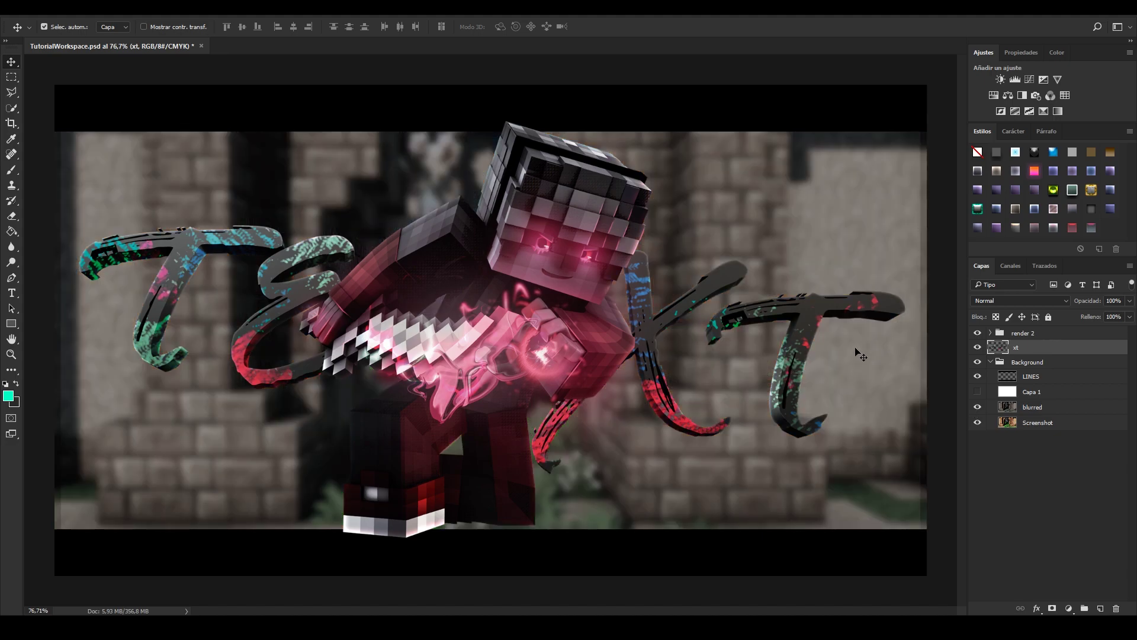
Add a new empty layer directly above the blurred layer in the Background group
alt+scroll(860, 354, up, 1)
click(1027, 407)
alt+scroll(788, 391, down, 1)
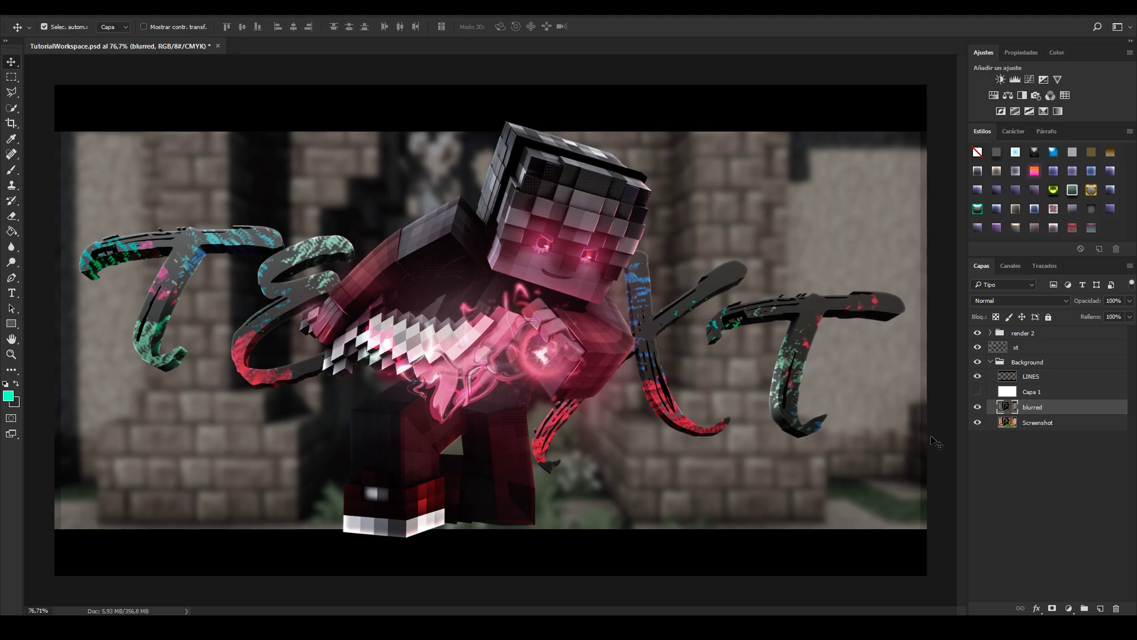
key(ctrl+shift+alt+n)
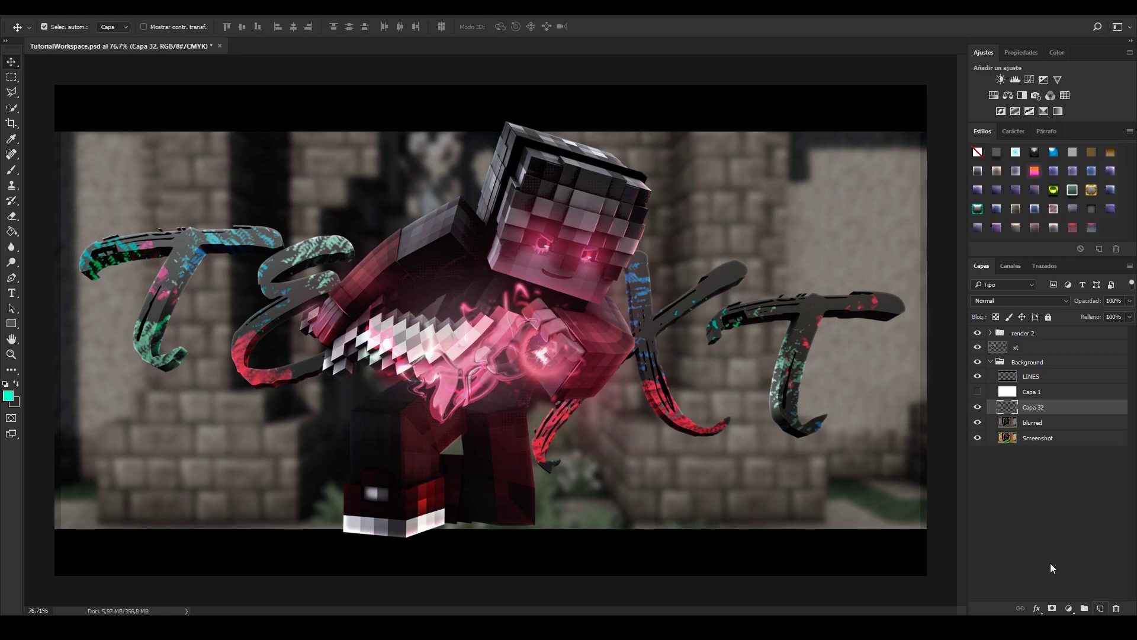
click(9, 397)
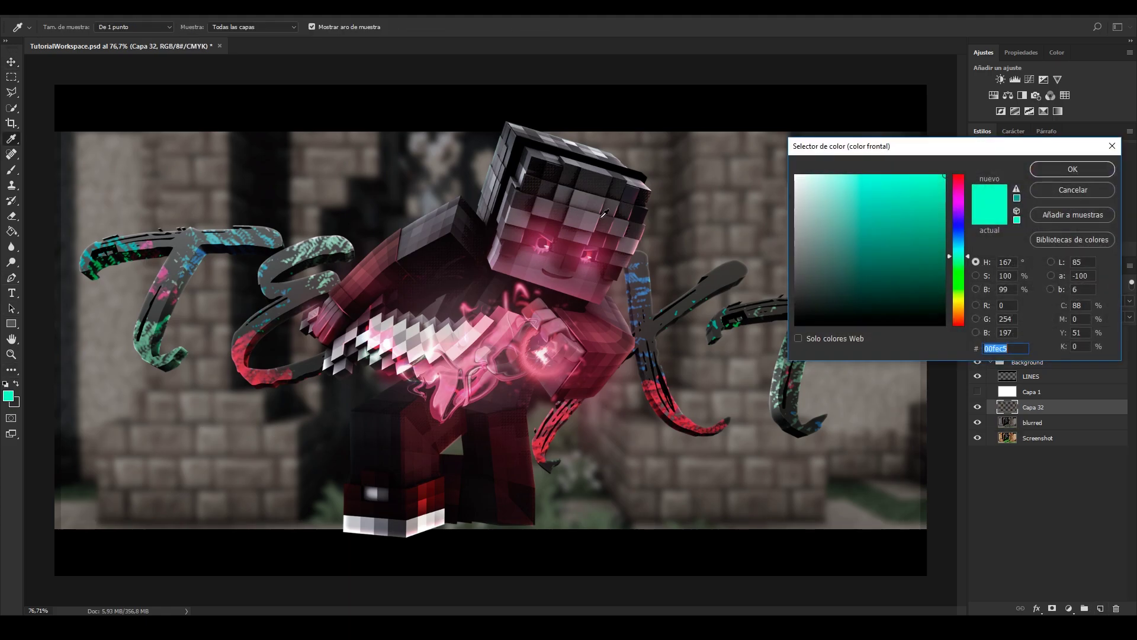
click(1066, 190)
Hide the blurred layer and reduce the Screenshot layer's saturation to -19 with Hue/Saturation
click(978, 423)
click(1038, 437)
key(ctrl+u)
drag(748, 292, 738, 294)
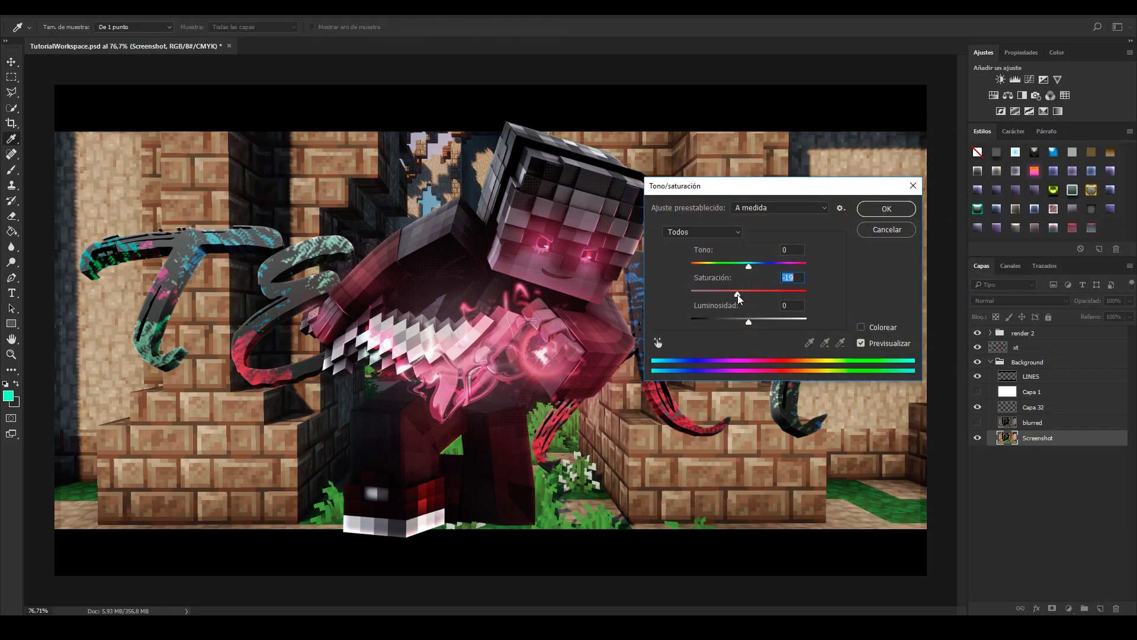
click(876, 210)
Select the Capa 32 layer and set the foreground colour to beige #b5a07f, sampled from the background wall
key(v)
click(1024, 408)
click(12, 395)
click(107, 320)
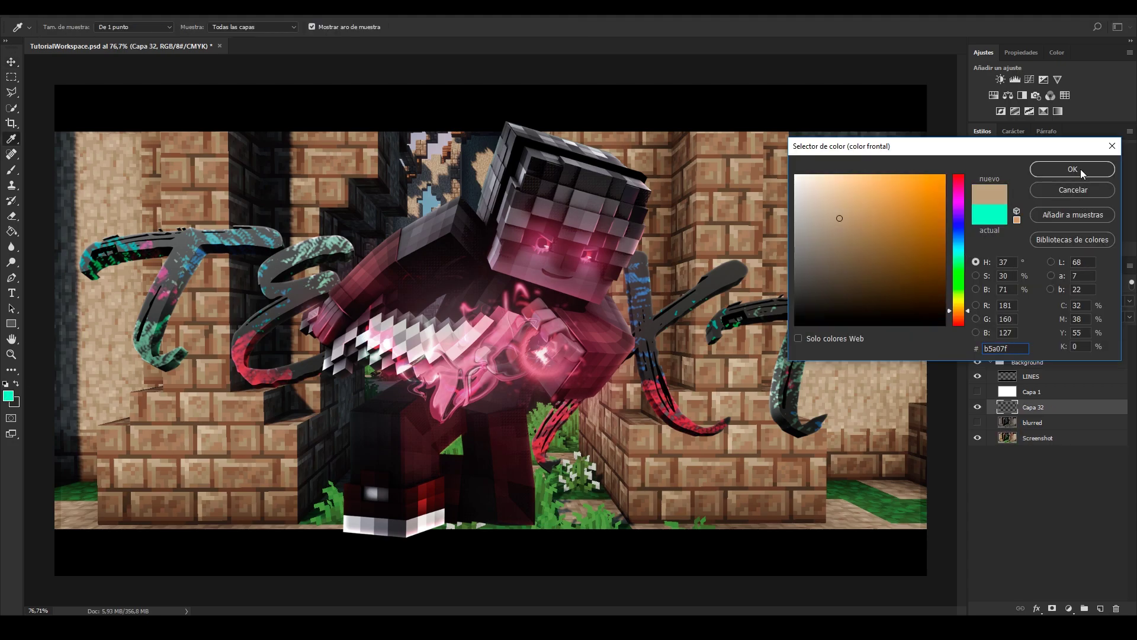
click(1082, 171)
Paint beige glows over the scene's upper left and upper right areas with a soft round 1457 px brush
key(b)
click(53, 25)
click(43, 117)
drag(135, 66, 129, 66)
click(51, 24)
click(309, 127)
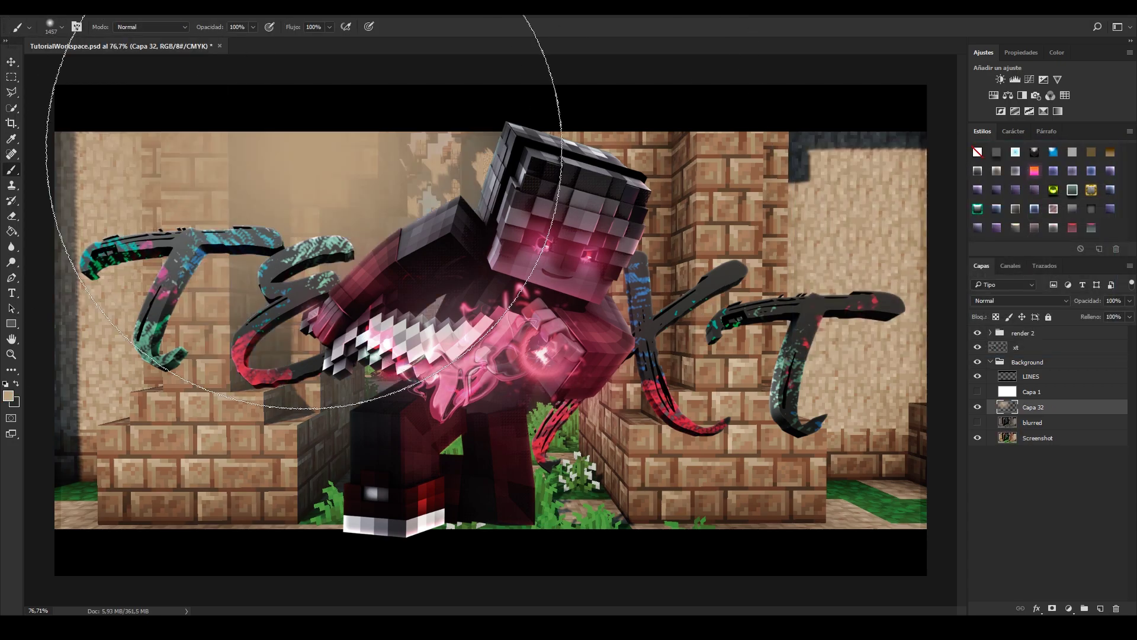
click(705, 118)
Move the LINES and Capa 32 layers above the render 2 group and set Capa 32's blend mode to Trama
alt+scroll(685, 161, down, 1)
mouse_move(1038, 408)
mouse_down()
mouse_move(1064, 328)
mouse_move(1054, 329)
mouse_up()
click(997, 302)
click(1042, 372)
click(1044, 349)
click(1066, 349)
Set the Capa 32 layer's opacity to 29%
click(1124, 302)
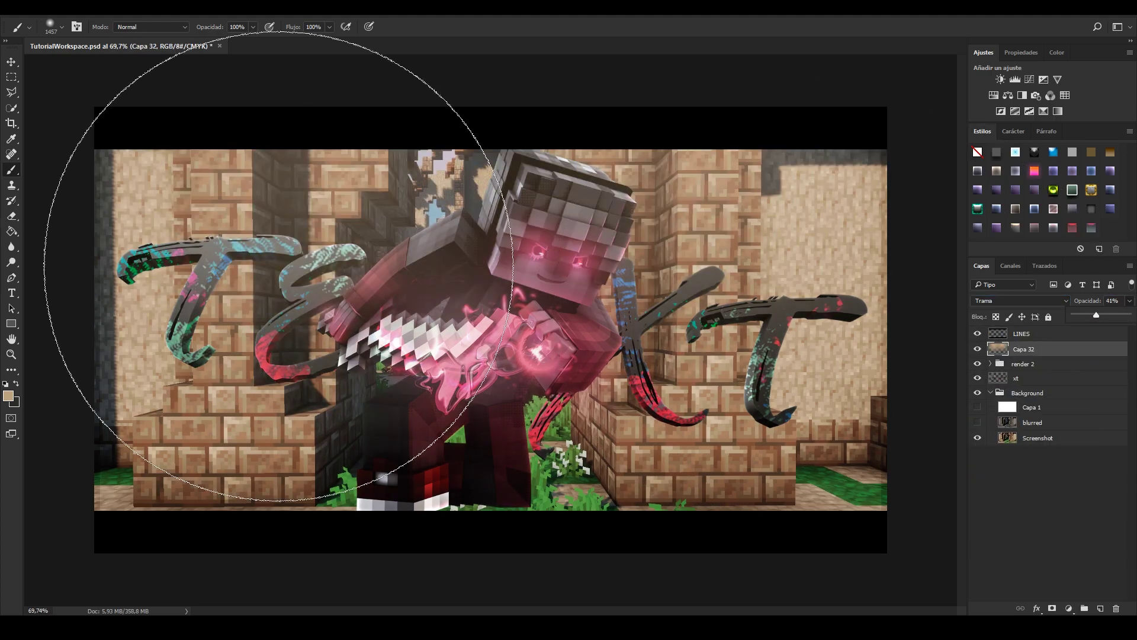
key(m)
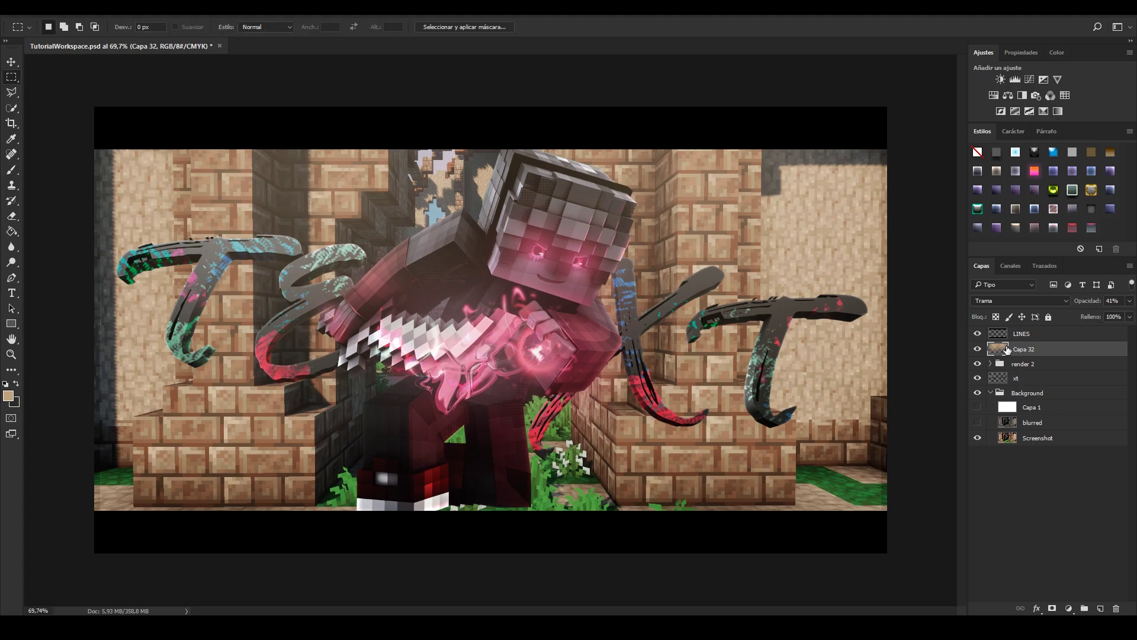
click(1128, 302)
drag(1097, 316, 1092, 319)
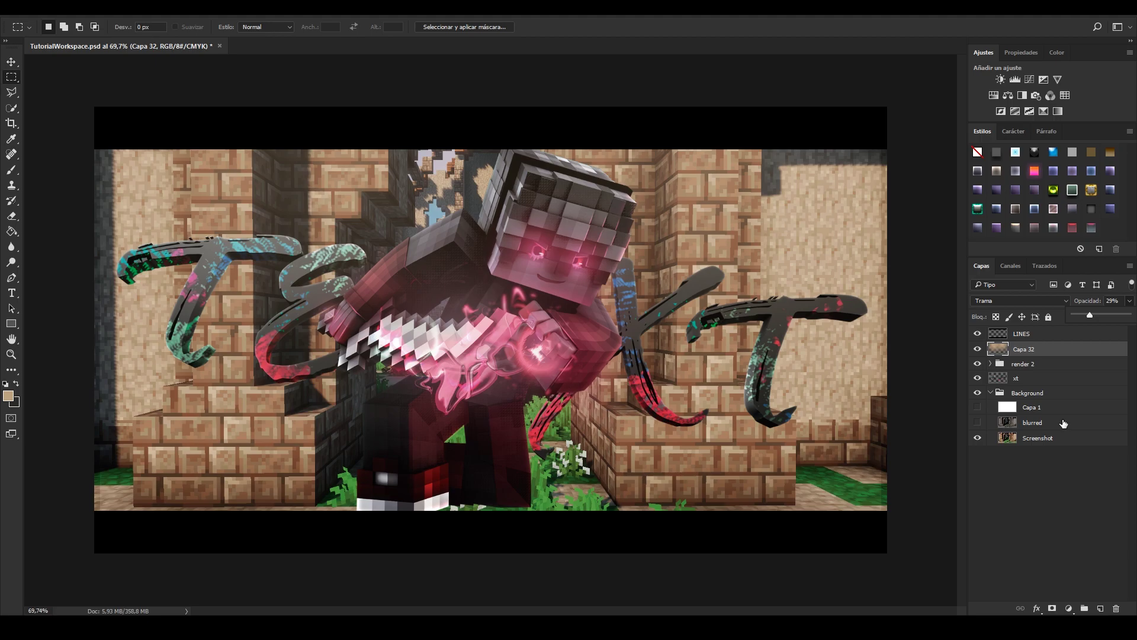
Add a new empty layer at the top of the Background group
click(1038, 391)
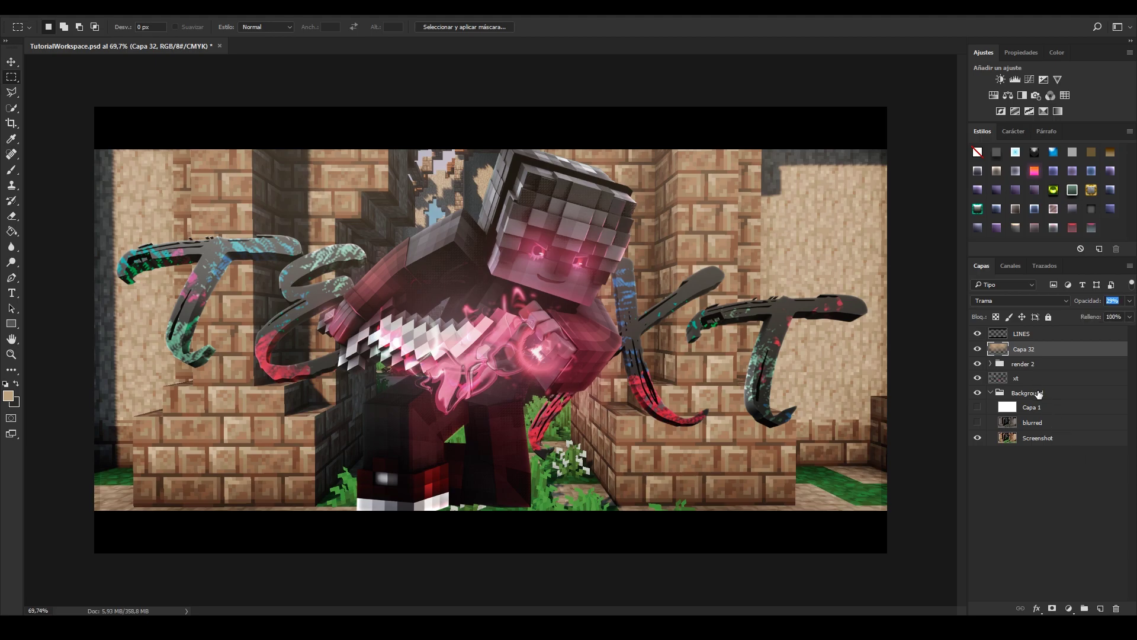
click(1039, 391)
click(1100, 609)
Activate the Brush tool and choose the 90 px textured splatter preset from the lower part of the brush list
click(11, 170)
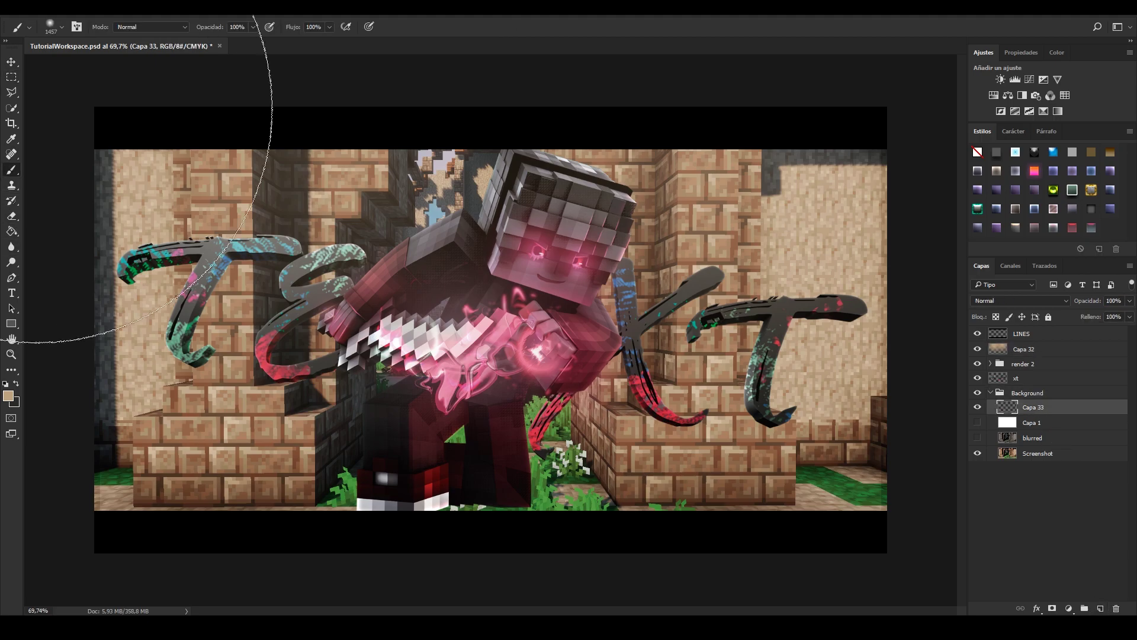
click(61, 27)
scroll(193, 168, down, 3)
drag(193, 164, 199, 298)
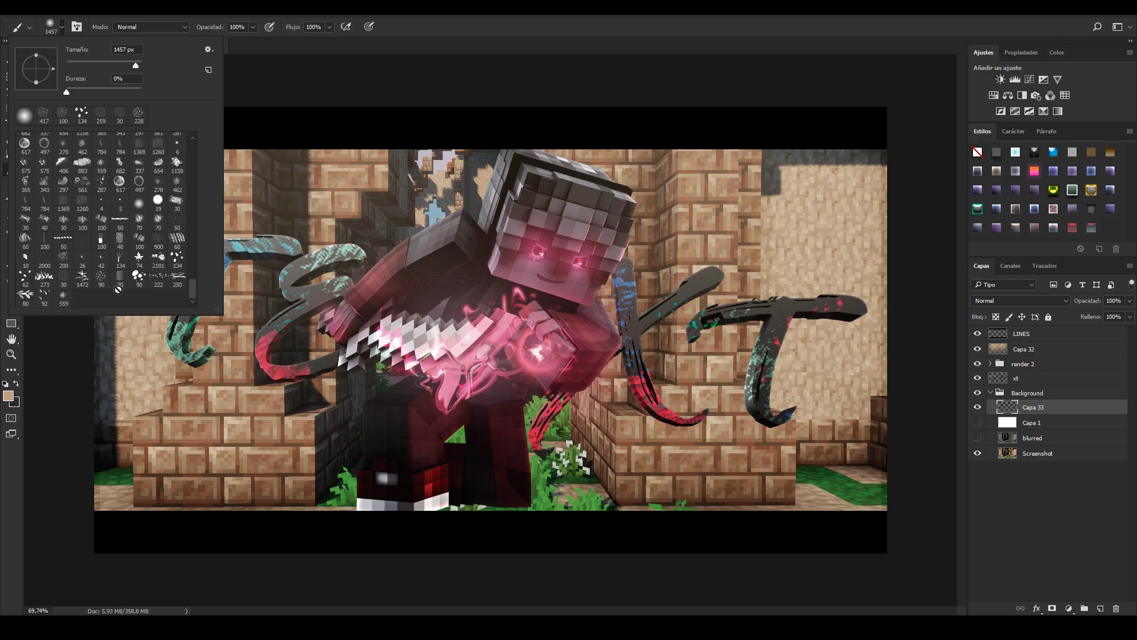
click(102, 278)
Set the foreground colour to the red #b24955 sampled from the artwork and return to the Brush tool
key(i)
click(8, 395)
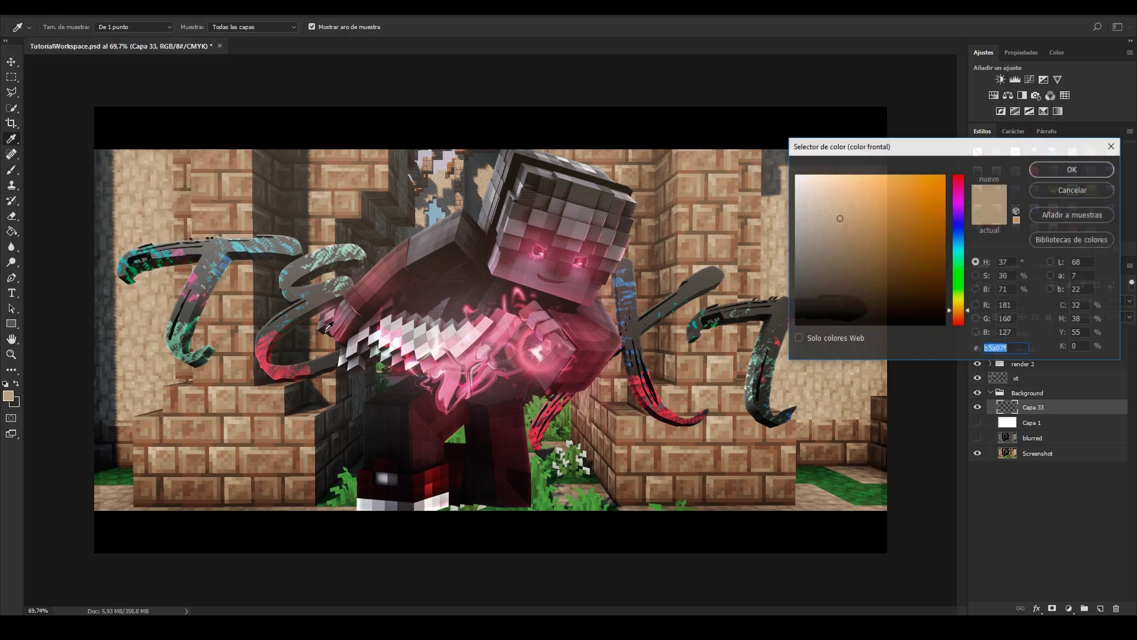
click(443, 293)
click(1096, 173)
key(b)
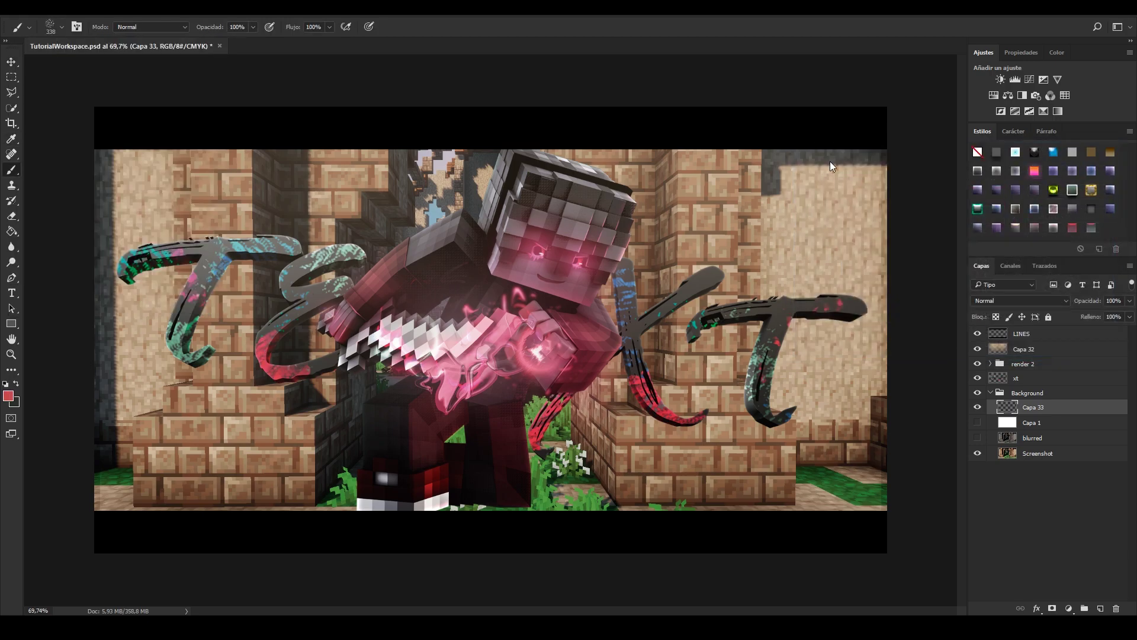
Try painting red strokes behind both halves of the title with the 338 px splatter brush, undoing each attempt
drag(203, 262, 847, 409)
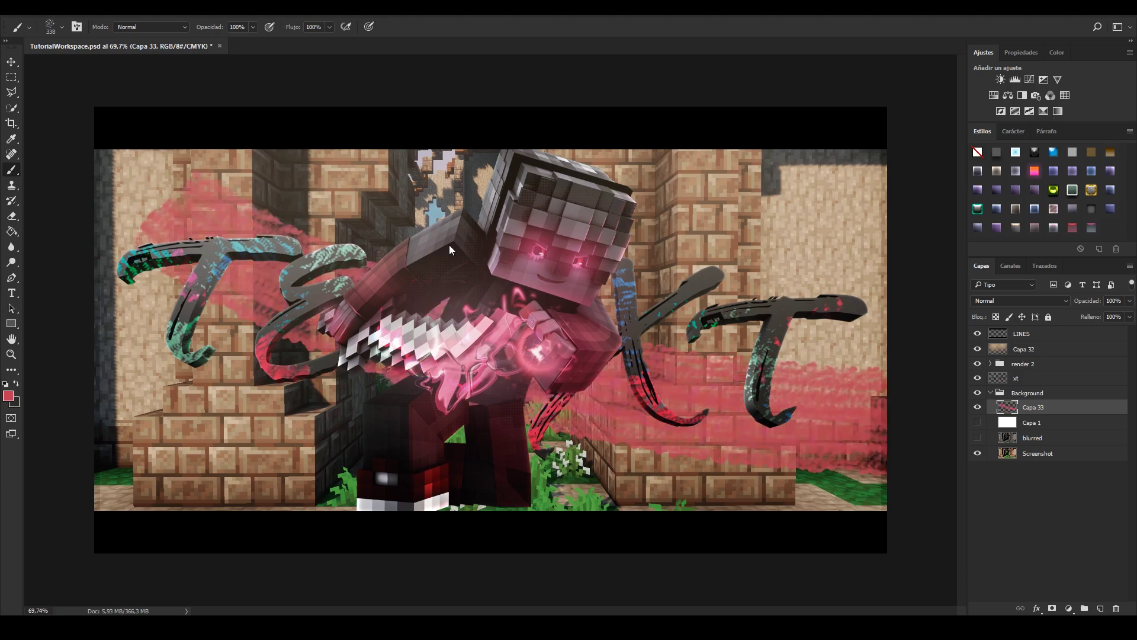
key(ctrl+z)
drag(201, 356, 829, 358)
key(ctrl+z)
mouse_move(133, 276)
mouse_down()
mouse_move(367, 349)
mouse_move(859, 438)
mouse_up()
key(ctrl+z)
drag(193, 255, 204, 258)
key(ctrl+z)
drag(249, 373, 834, 368)
key(ctrl+z)
Switch to the 100 px textured brush preset and enlarge it to 243 px
click(62, 26)
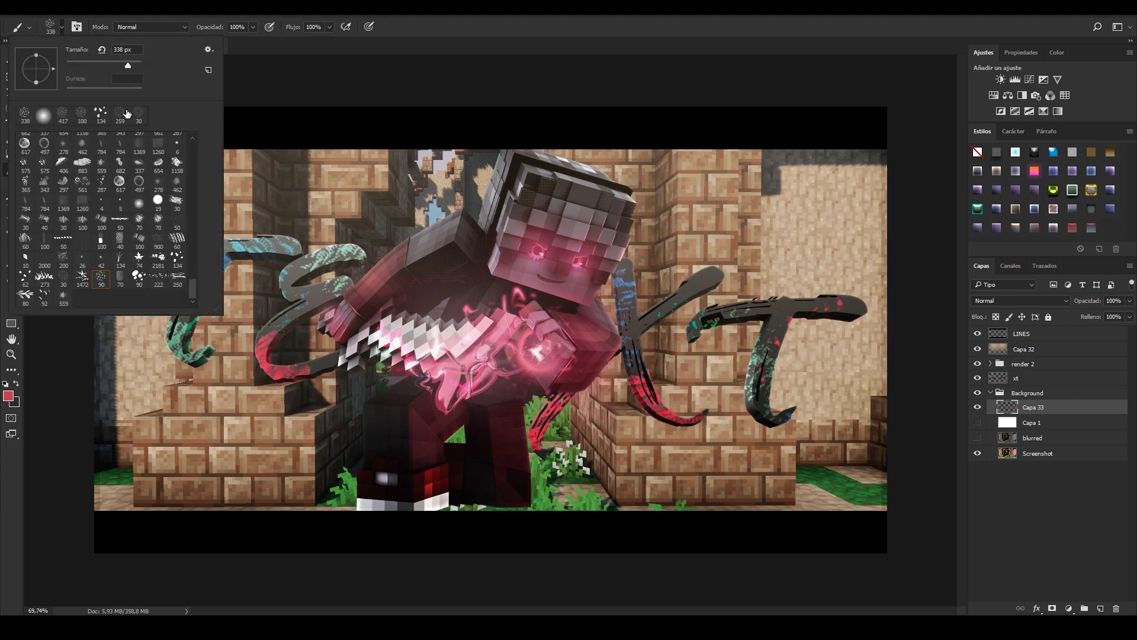
mouse_move(190, 286)
mouse_down()
mouse_move(204, 173)
mouse_move(194, 128)
mouse_move(193, 151)
mouse_up()
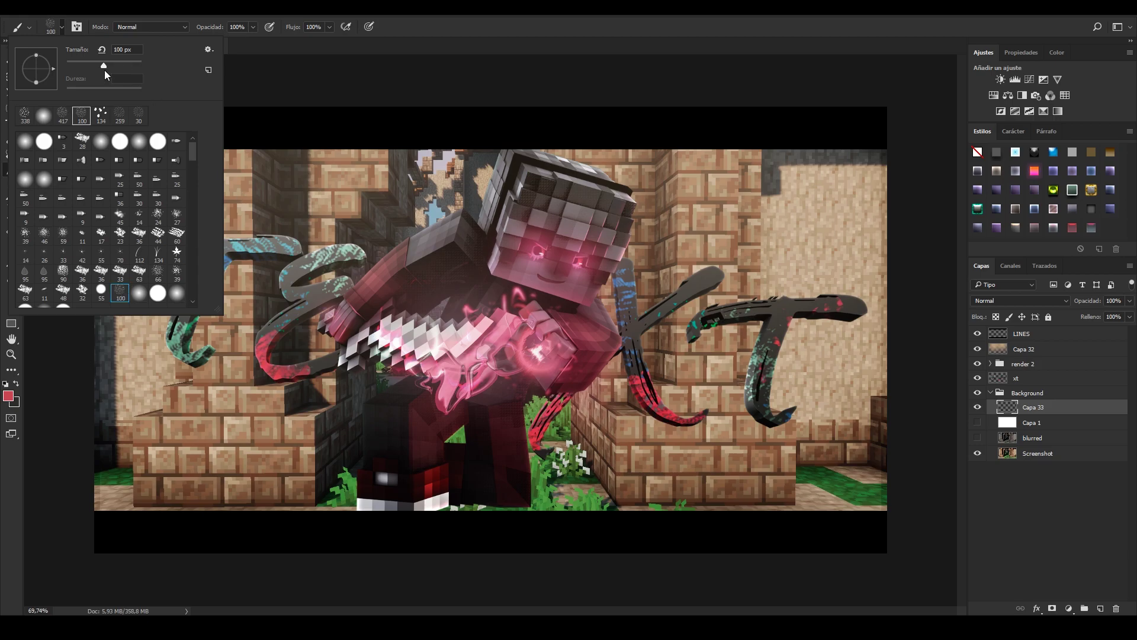
click(123, 65)
click(61, 27)
Try red strokes behind the title with the 243 px textured brush, undoing each attempt
drag(230, 252, 770, 413)
key(ctrl+z)
drag(168, 220, 737, 409)
key(ctrl+z)
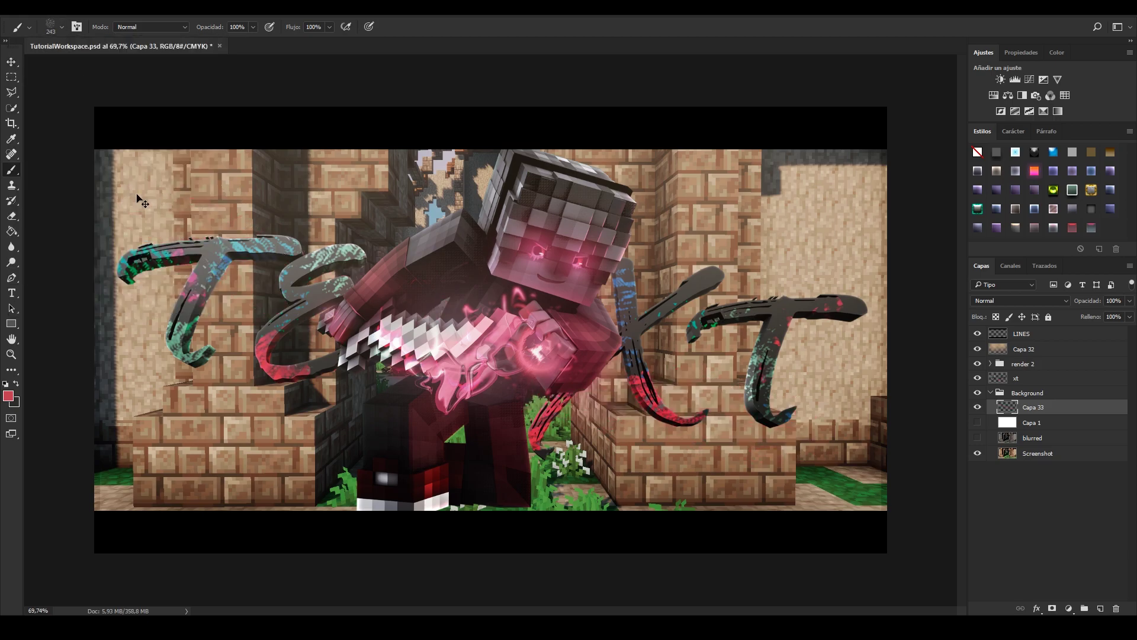
drag(68, 192, 976, 409)
key(ctrl+z)
Enlarge the textured brush to 432 px and paint red strokes on Capa 33 behind the title's first letters and beside the character's other arm
click(53, 31)
click(131, 66)
click(55, 29)
drag(142, 261, 892, 391)
key(ctrl+z)
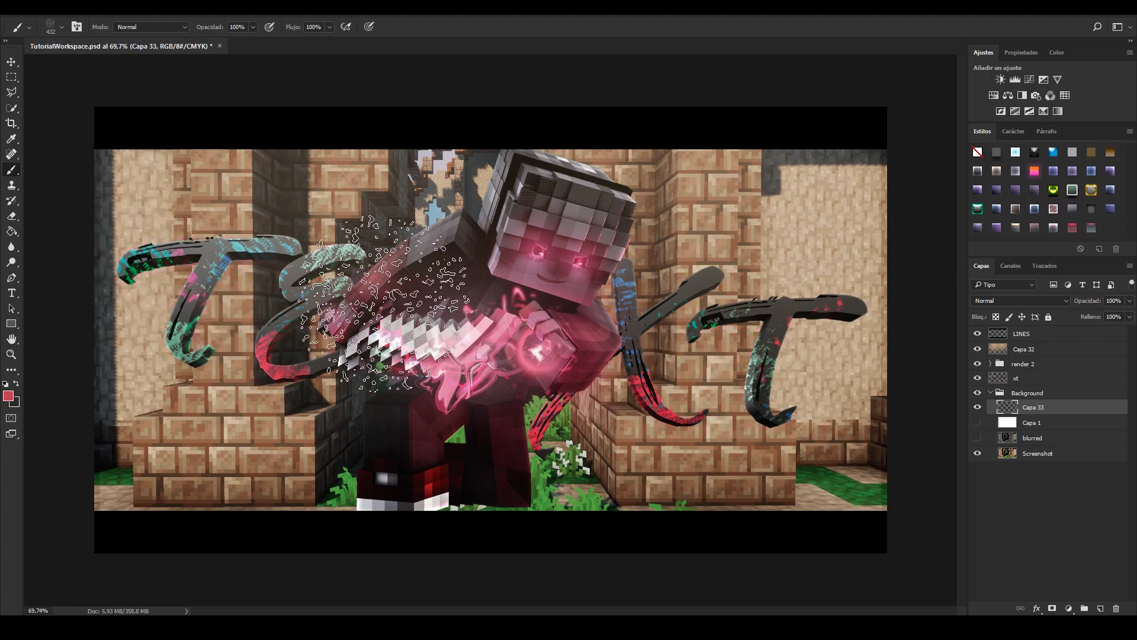
click(219, 278)
click(770, 331)
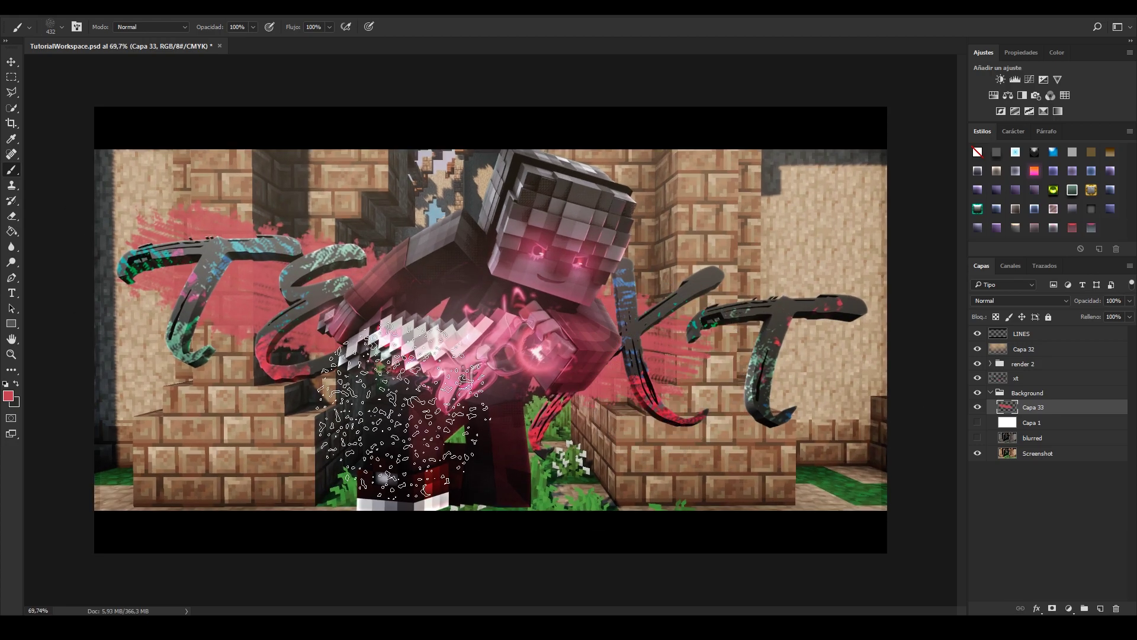
click(8, 396)
click(958, 249)
drag(878, 191, 858, 222)
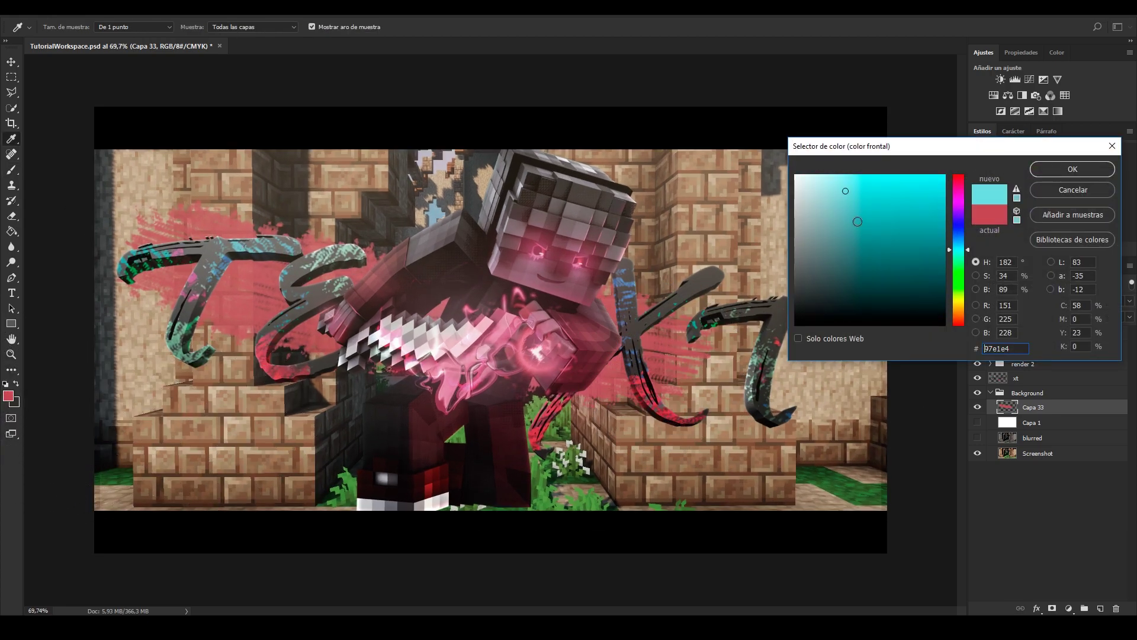
click(1073, 189)
Set the foreground colour to a light teal sampled from the title's first letter and return to the Brush tool
click(9, 396)
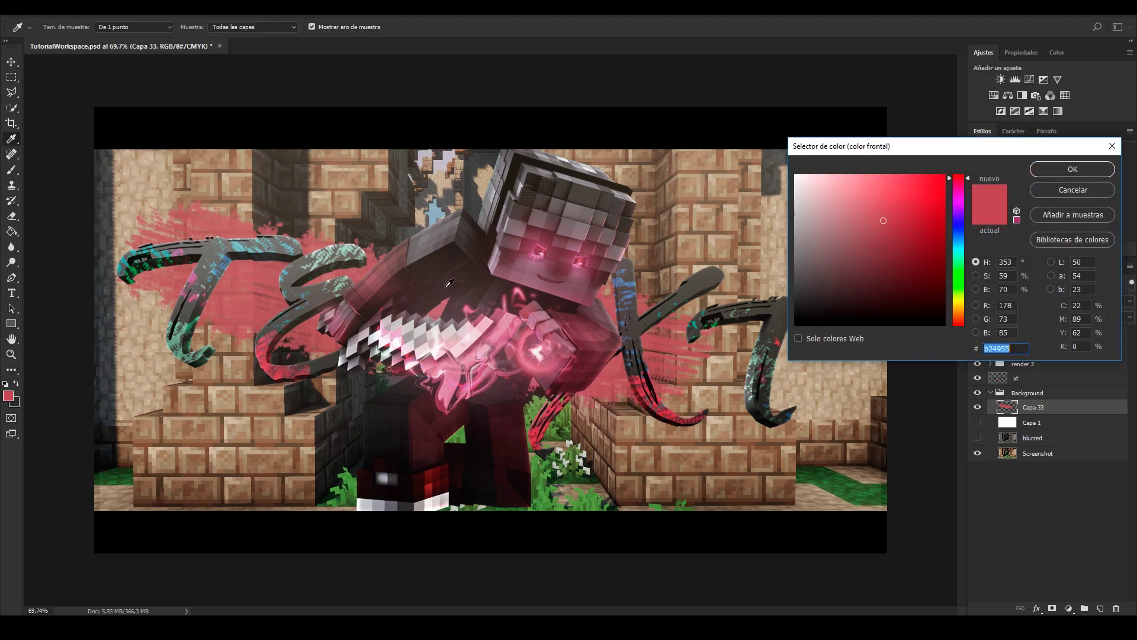
click(250, 251)
click(1073, 169)
key(b)
Paint broad teal strokes on Capa 33 behind the title's final T with the 432 px textured brush
click(735, 361)
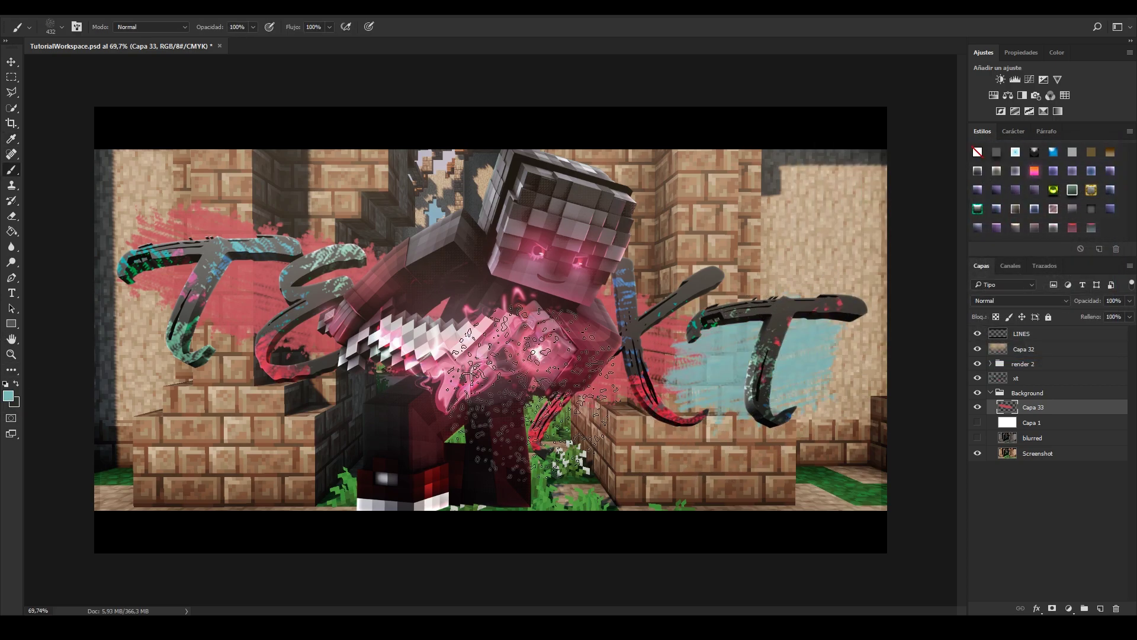
key(ctrl+z)
drag(791, 396, 682, 402)
alt+scroll(303, 515, down, 1)
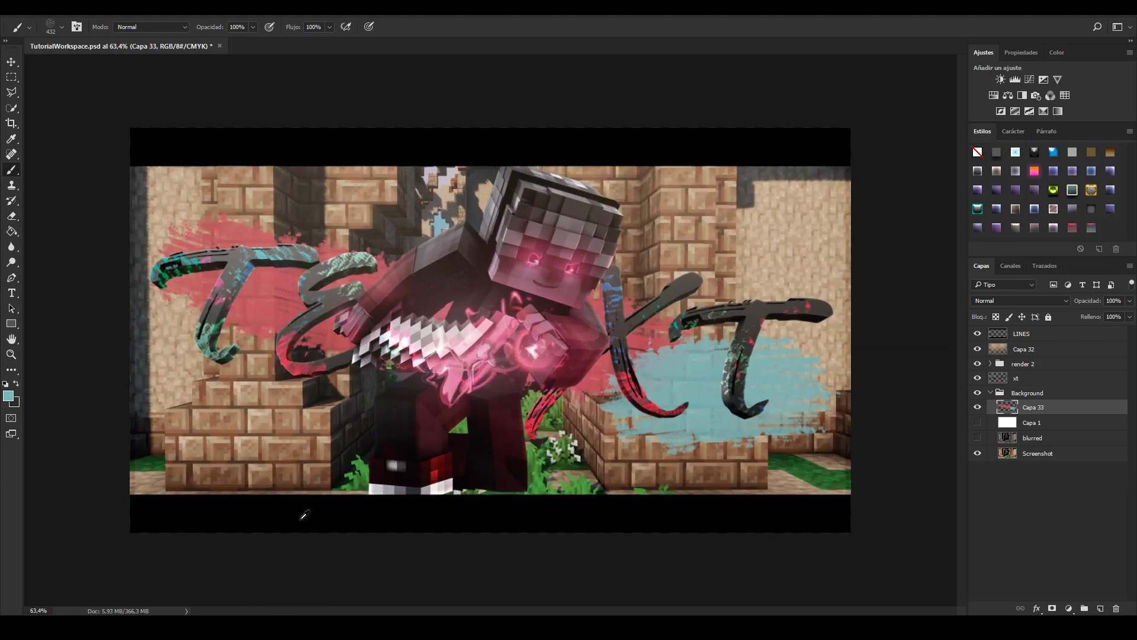
alt+scroll(670, 438, up, 1)
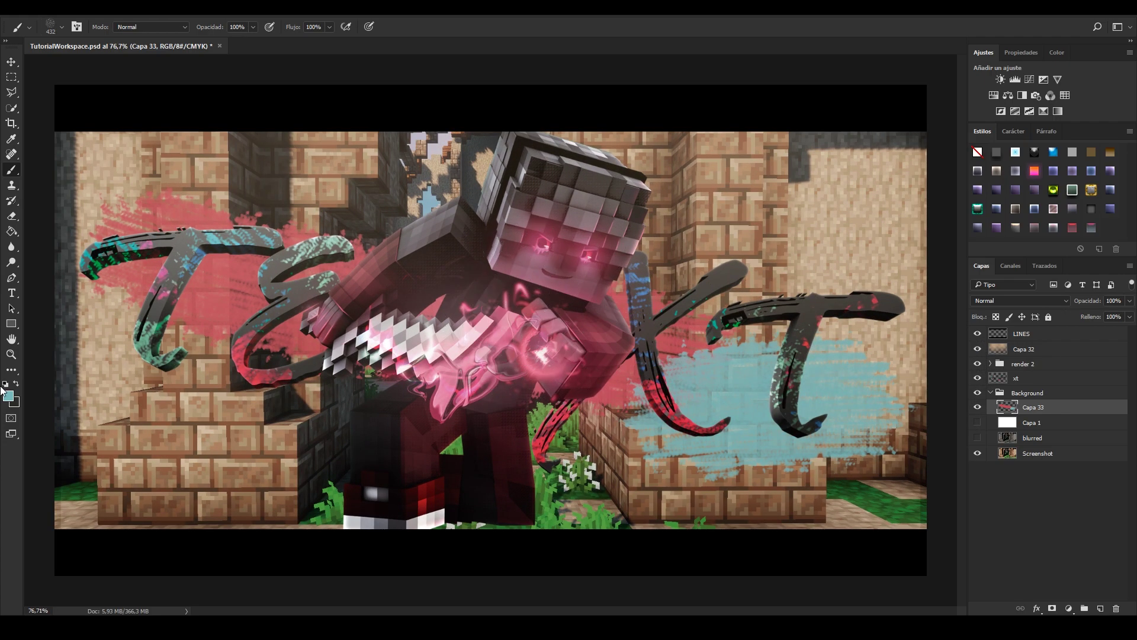
Show the white Capa 1 layer instead of Capa 33 and move the LINES layer to the top of the Background group
click(11, 77)
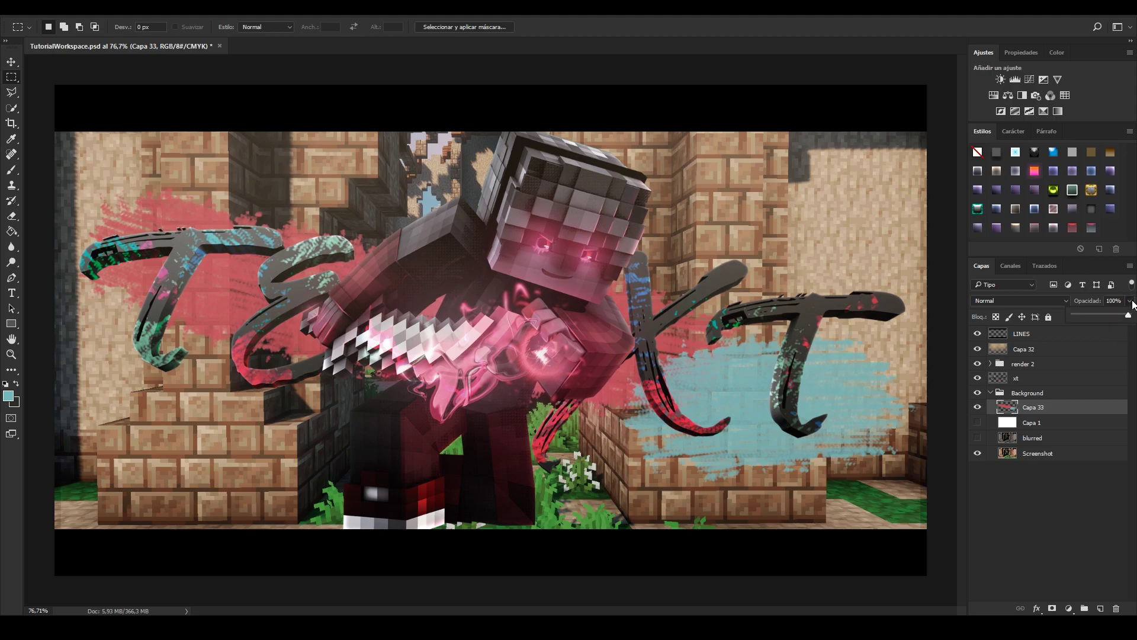
click(978, 407)
click(977, 422)
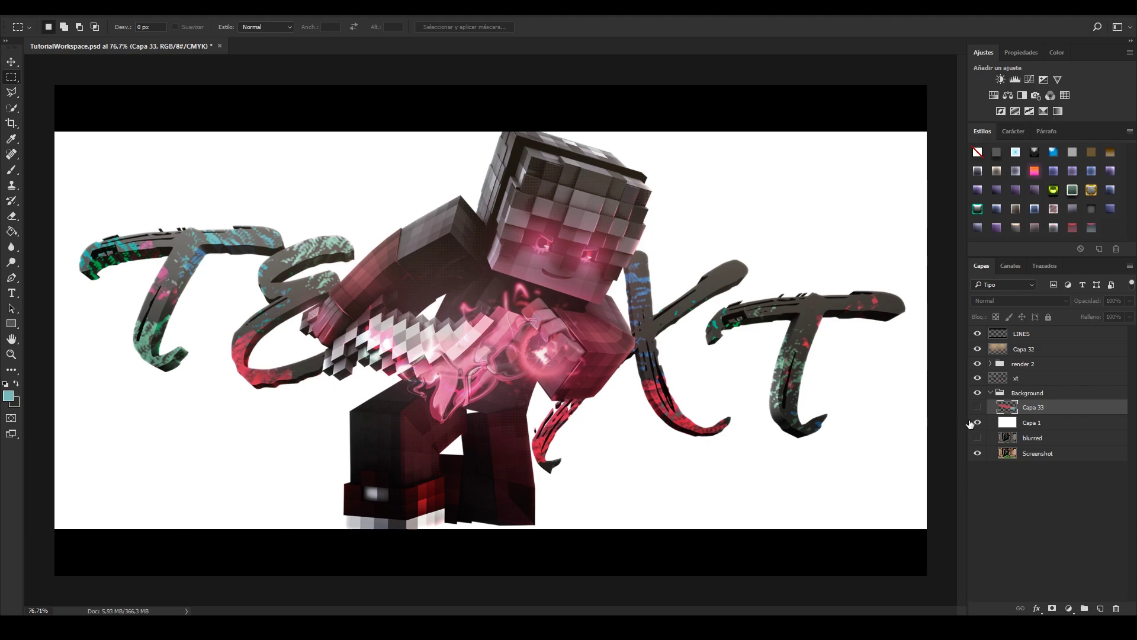
drag(1028, 337, 1046, 396)
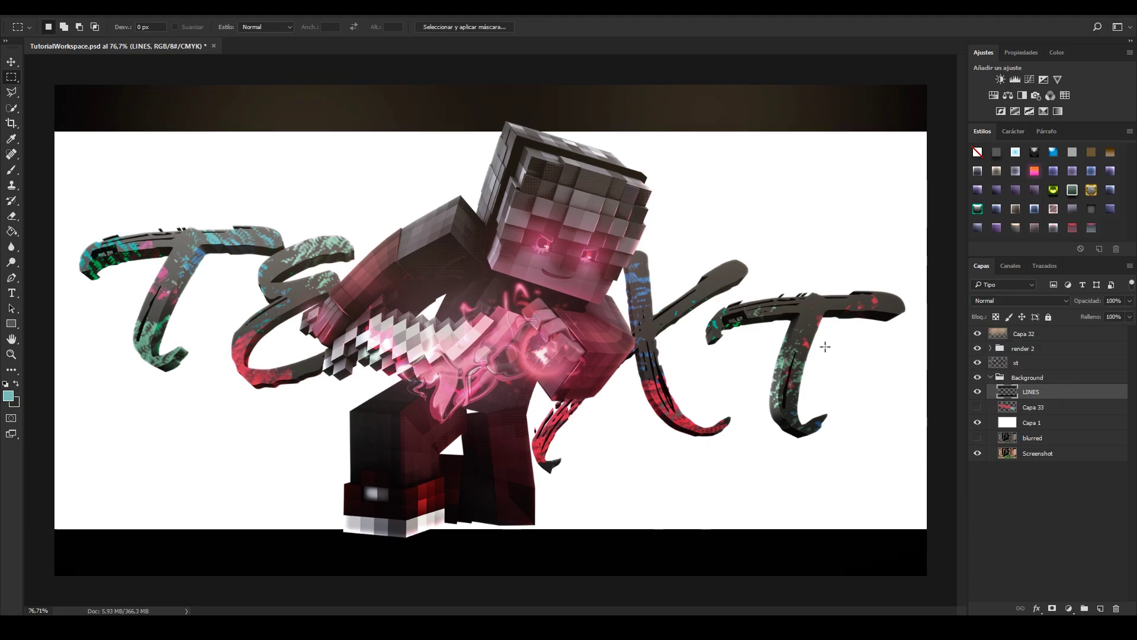